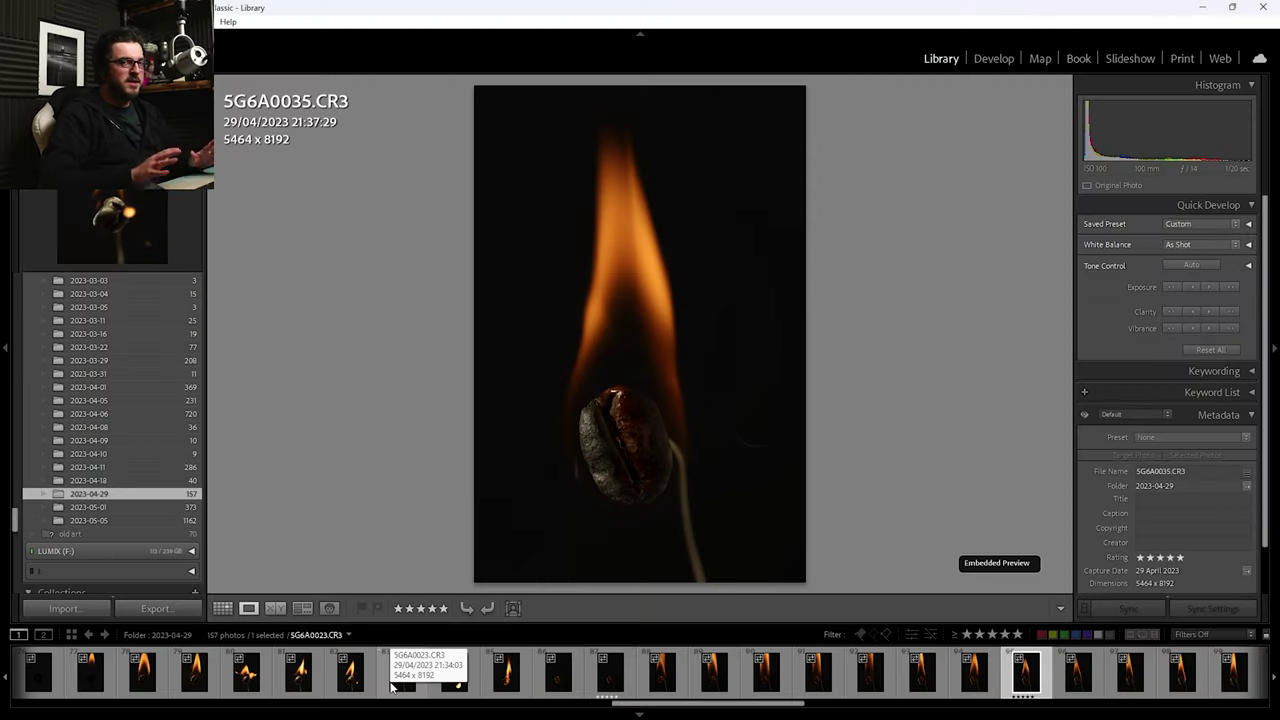
- Browse shots 5G6A0012, 5G6A0018, 5G6A0019 and onward, ending on five-star flame shot 5G6A0035
scroll(390, 680, "up", 3)
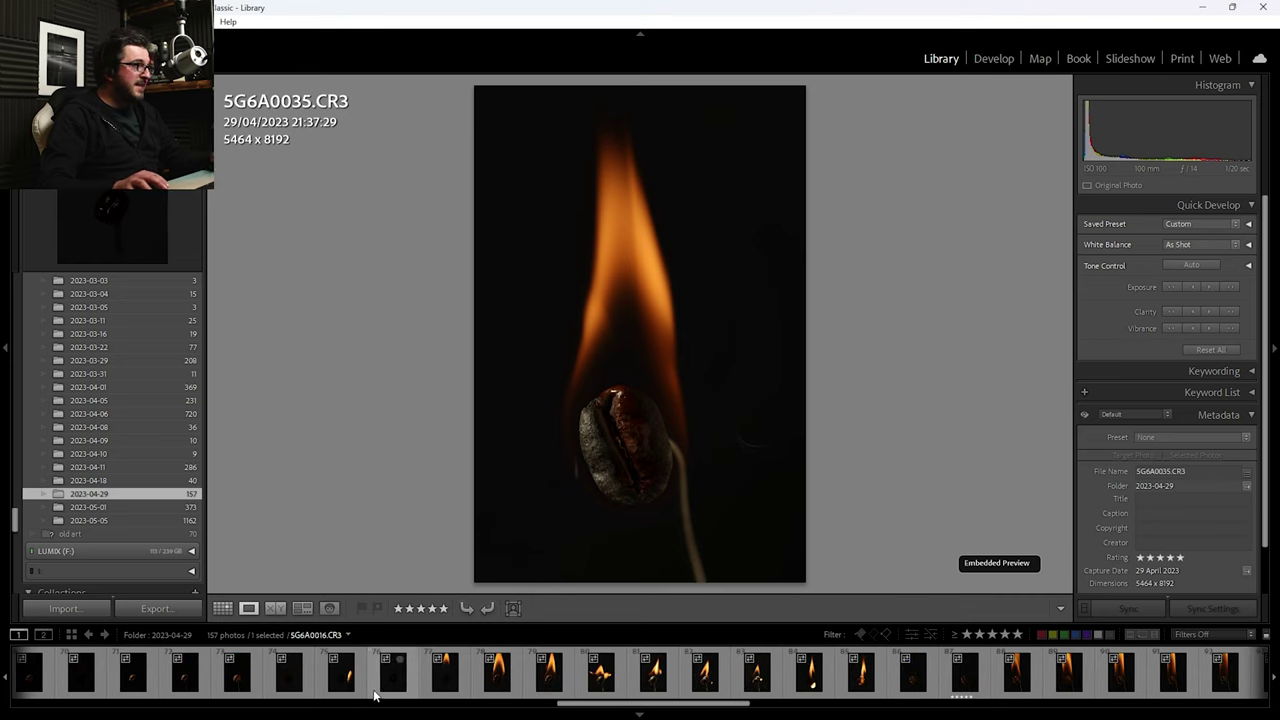
left_click(194, 686)
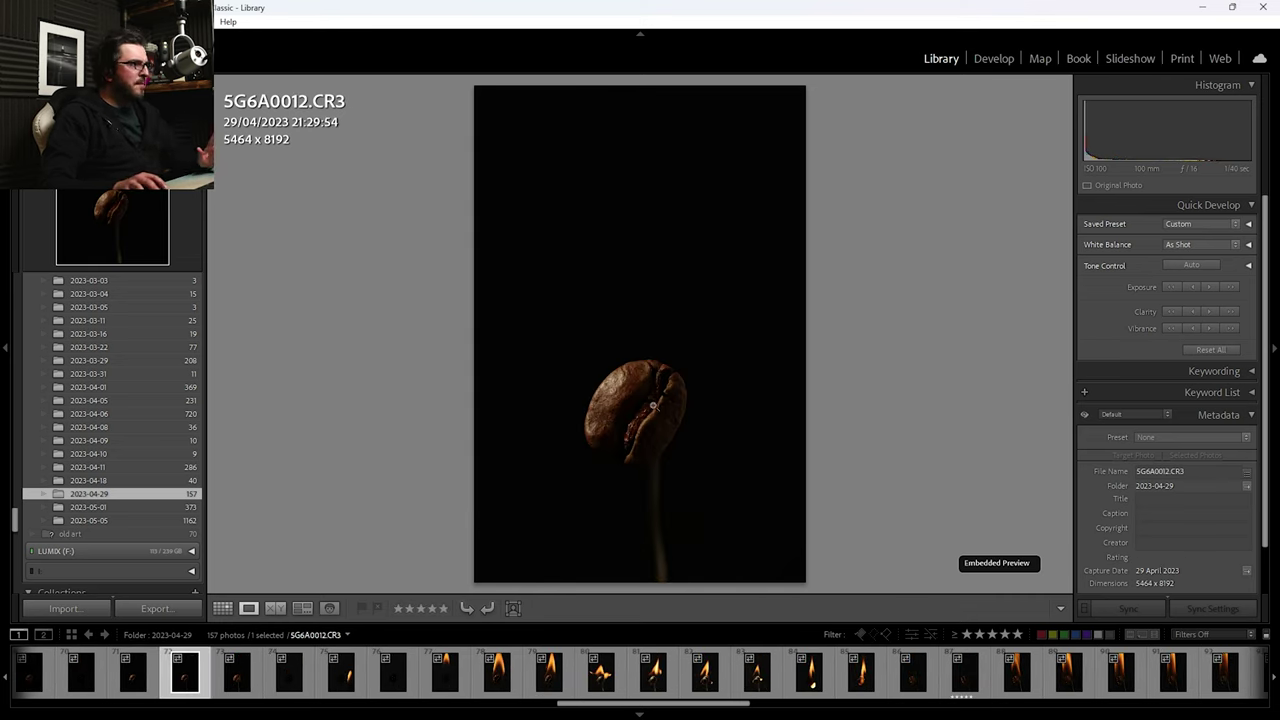
left_click(500, 677)
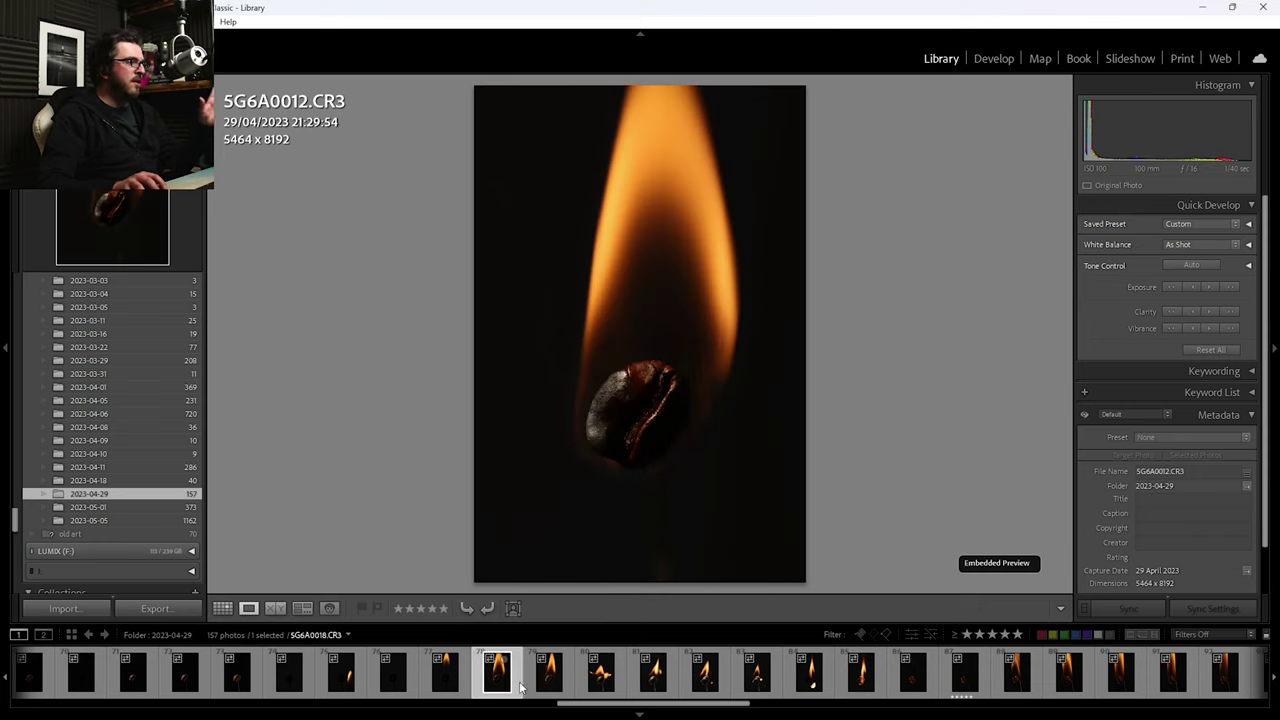
left_click(545, 678)
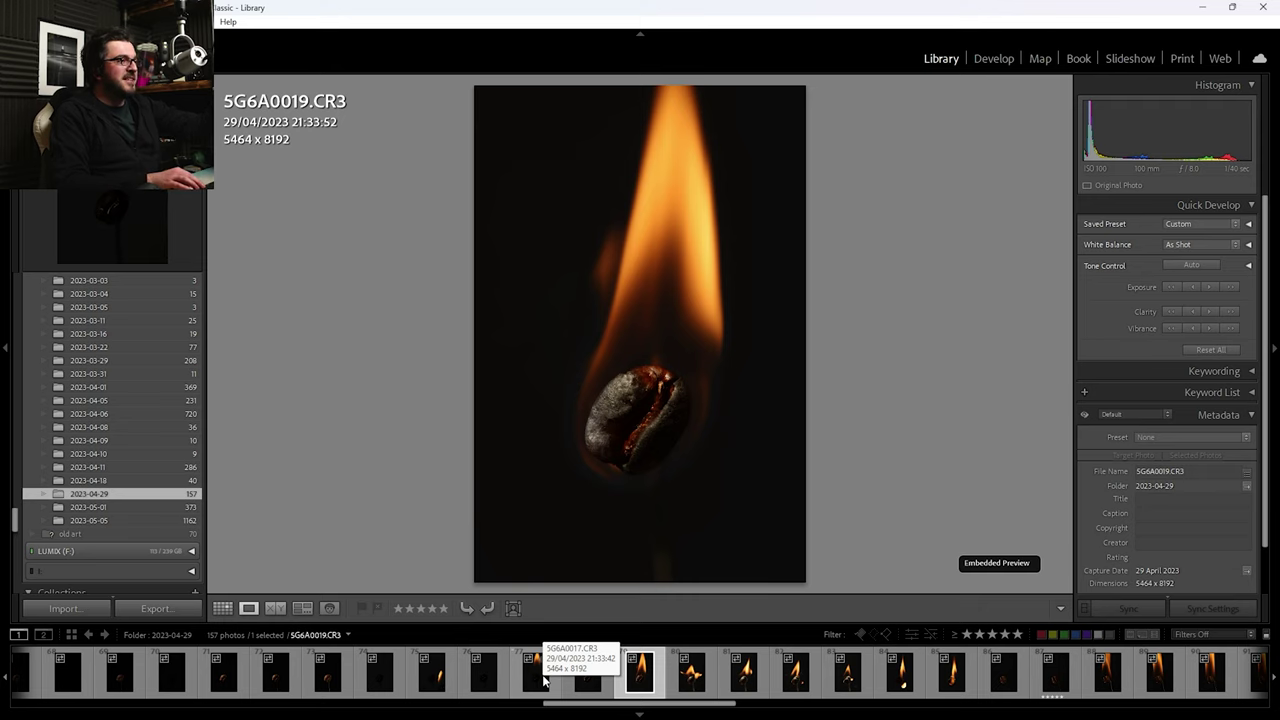
key("Right")
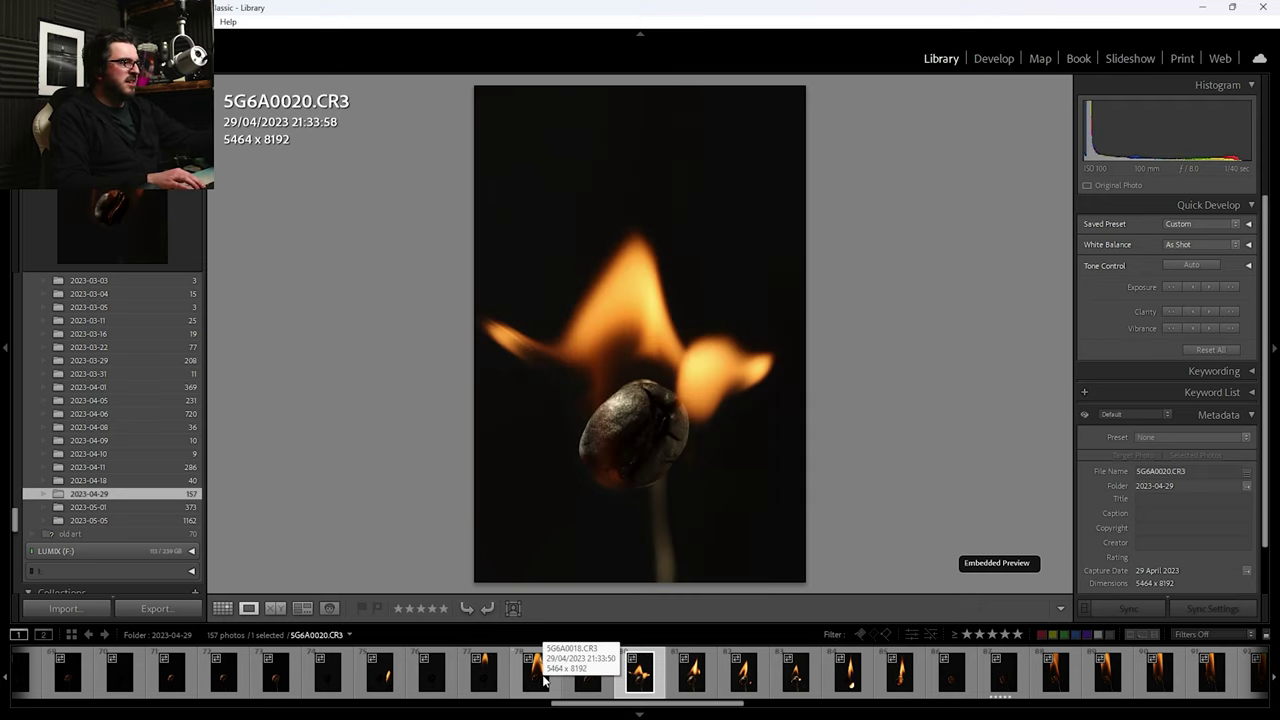
key("Right")
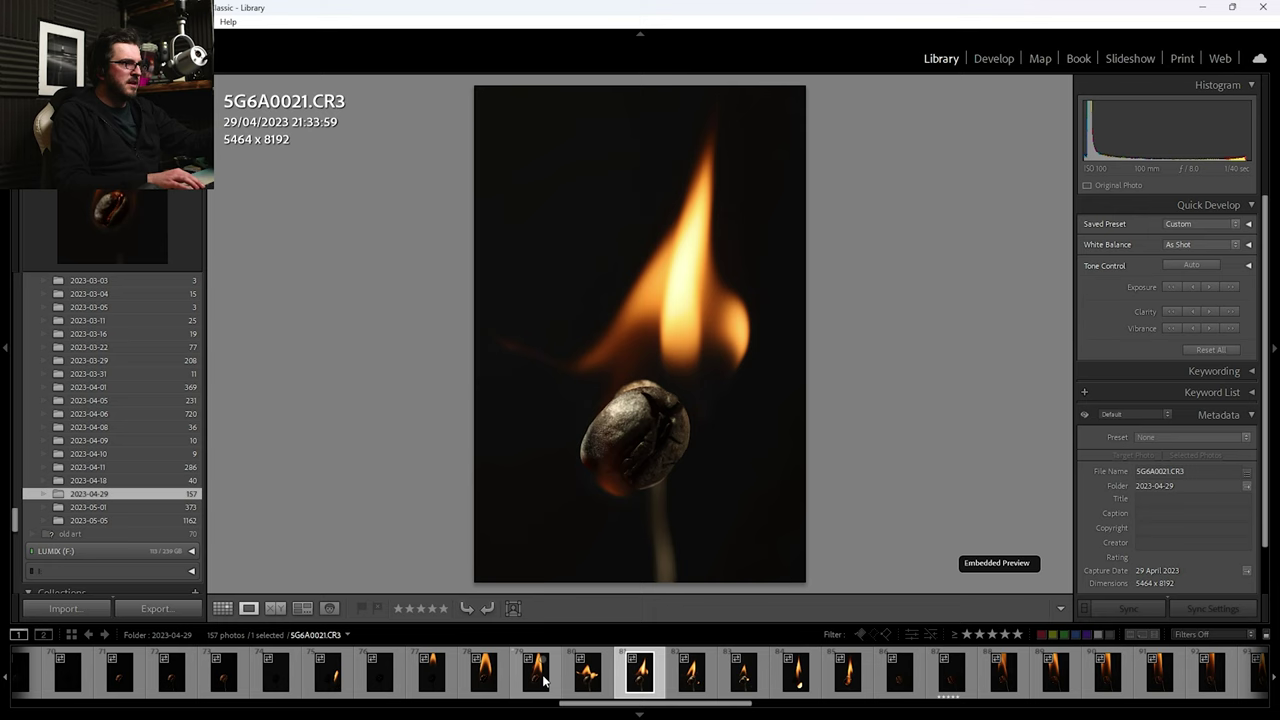
scroll(545, 682, "down", 3)
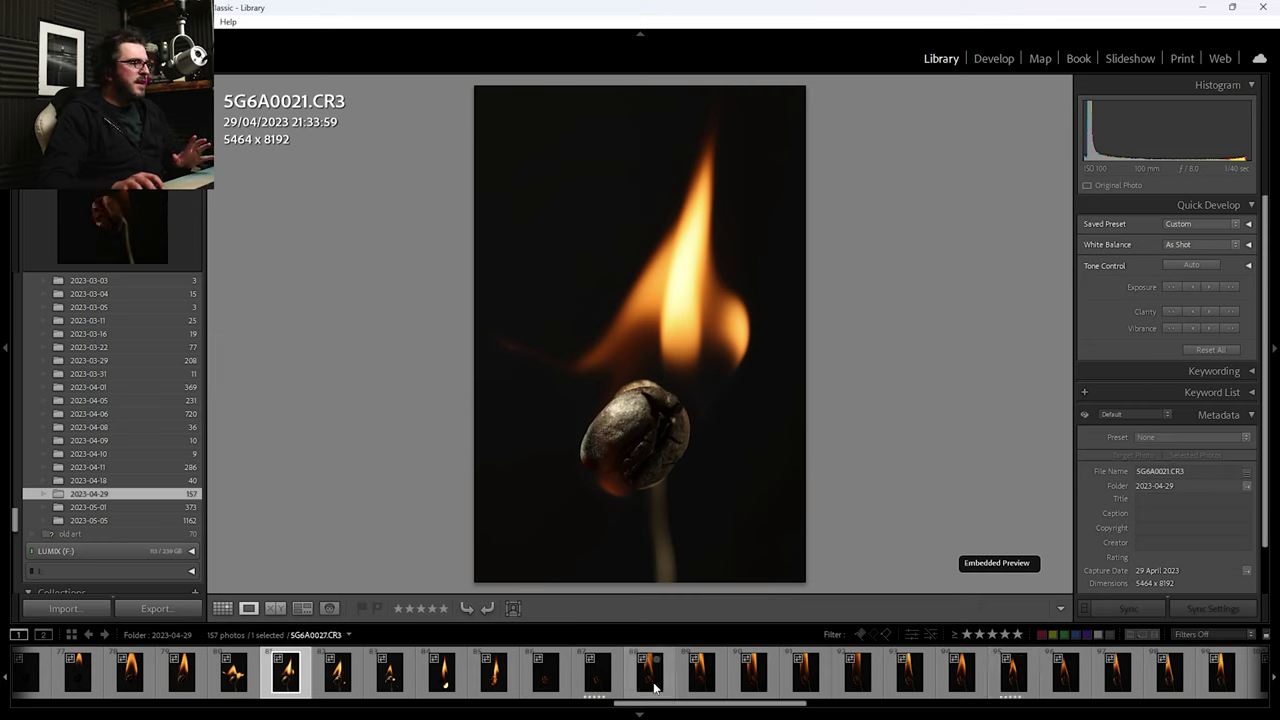
left_click(1010, 672)
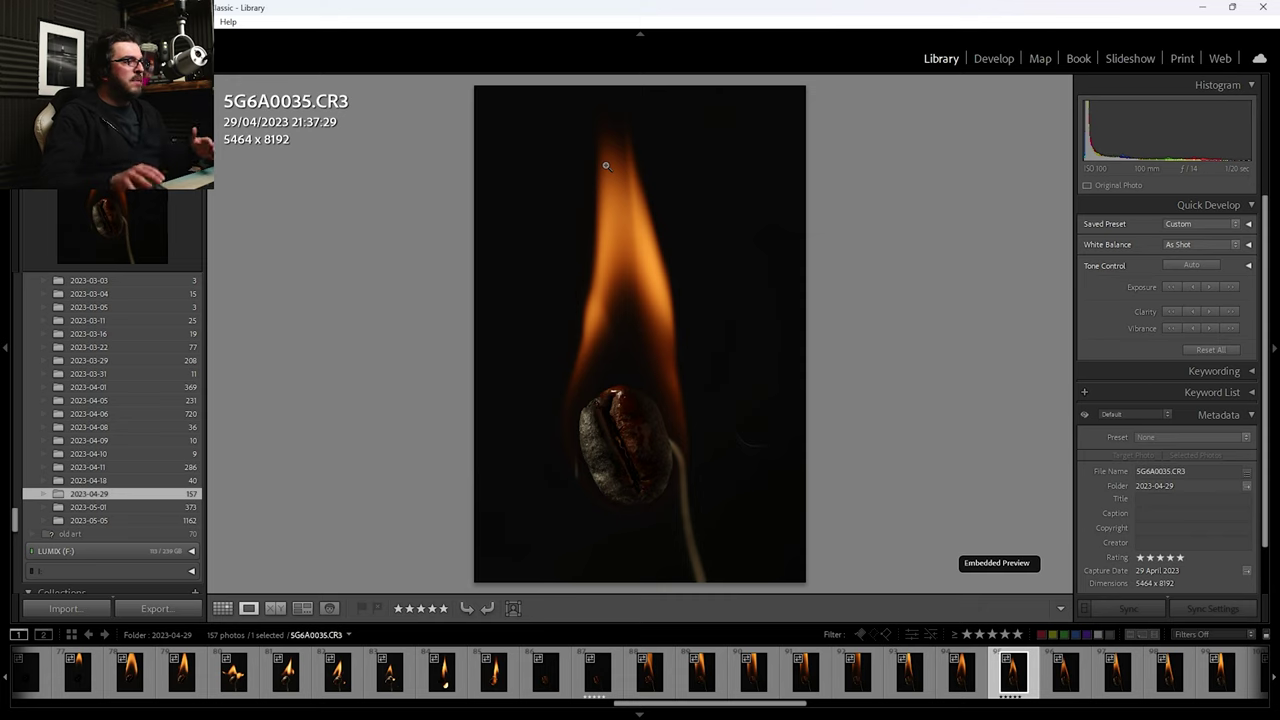
- Compare flame shot 5G6A0029 with 5G6A0035 and inspect the bean magnified
left_click(704, 670)
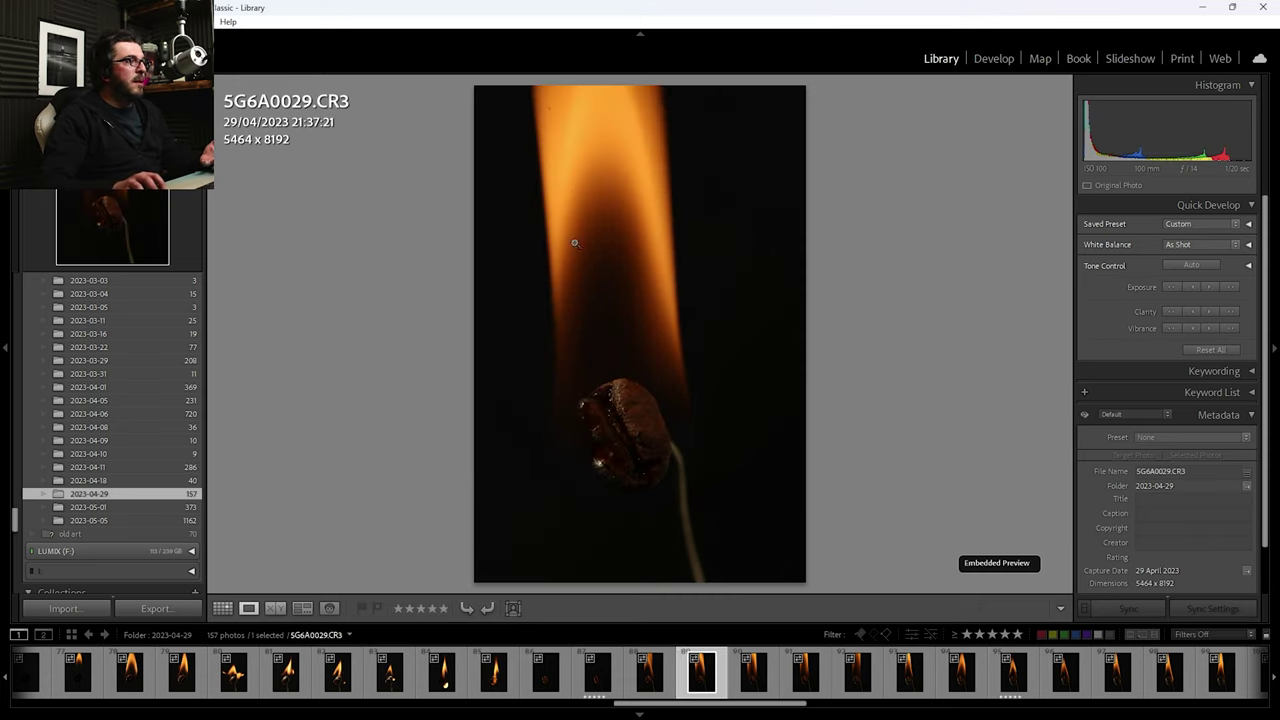
left_click(1013, 678)
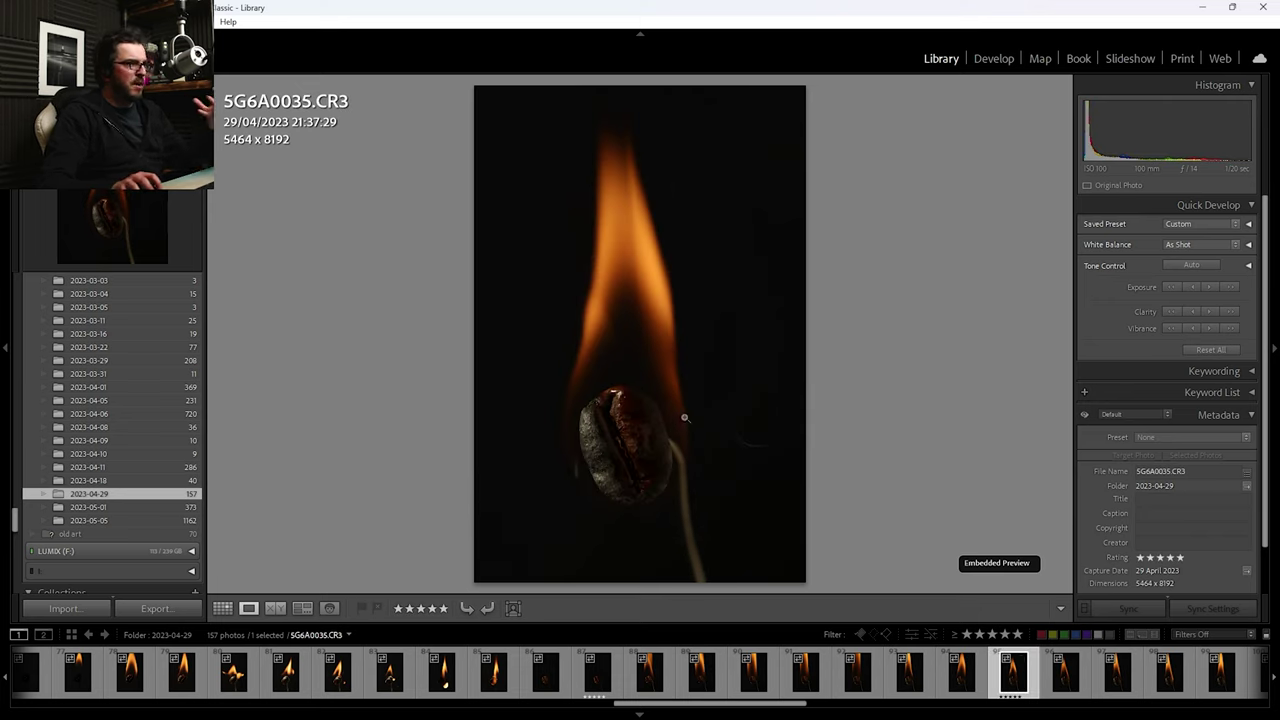
left_click(617, 459)
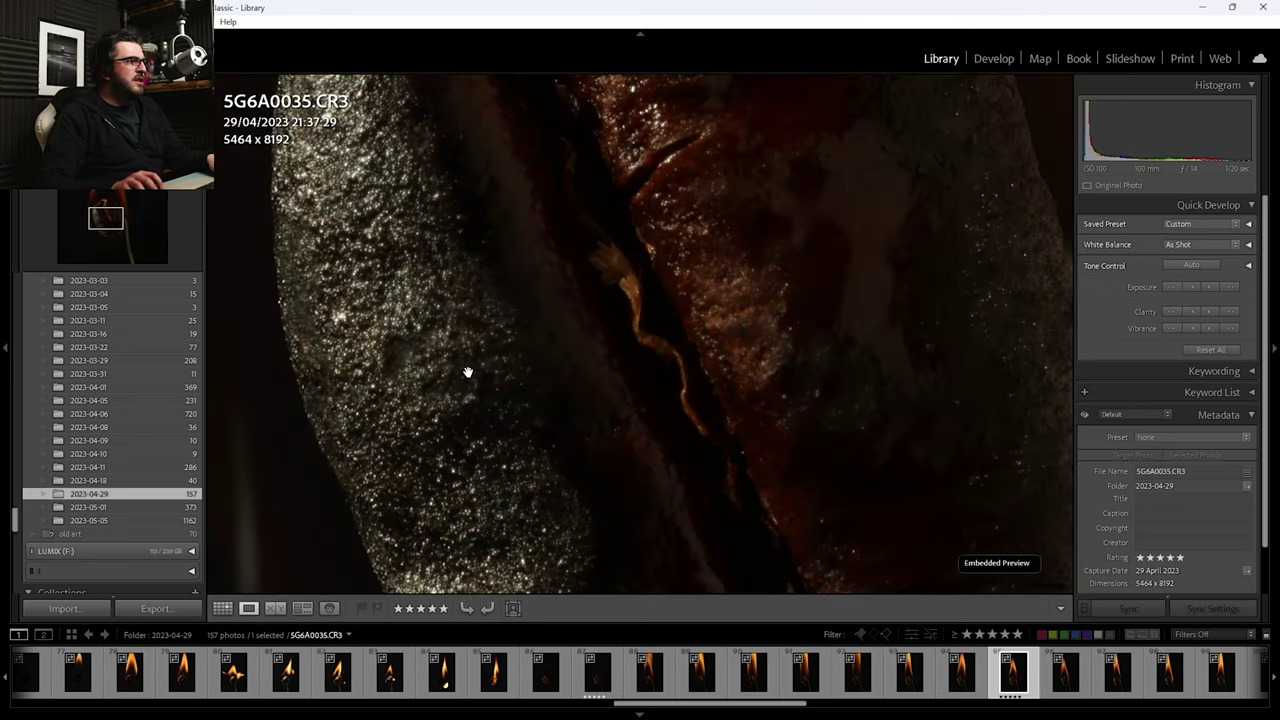
left_click_drag(477, 390, 543, 343)
left_click(545, 343)
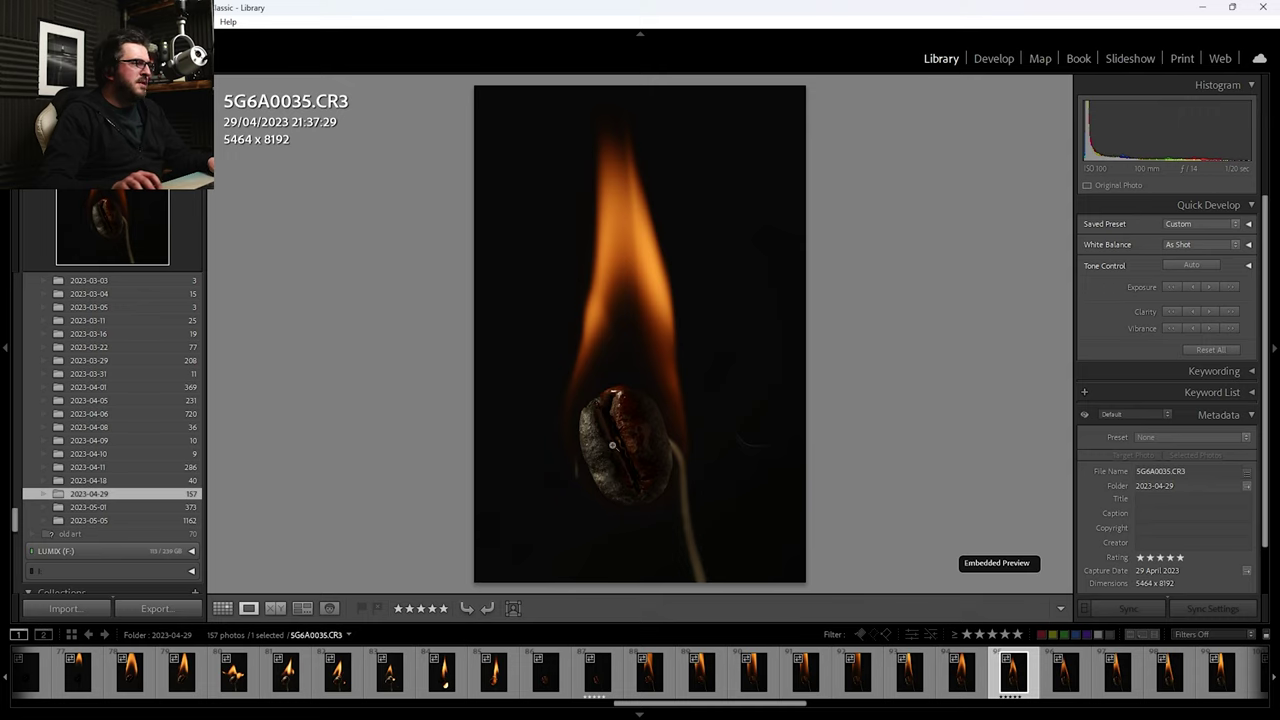
- Check unlit bean 5G6A0027 for sharpness, then select it with 5G6A0035 and bring up their actions
left_click(600, 680)
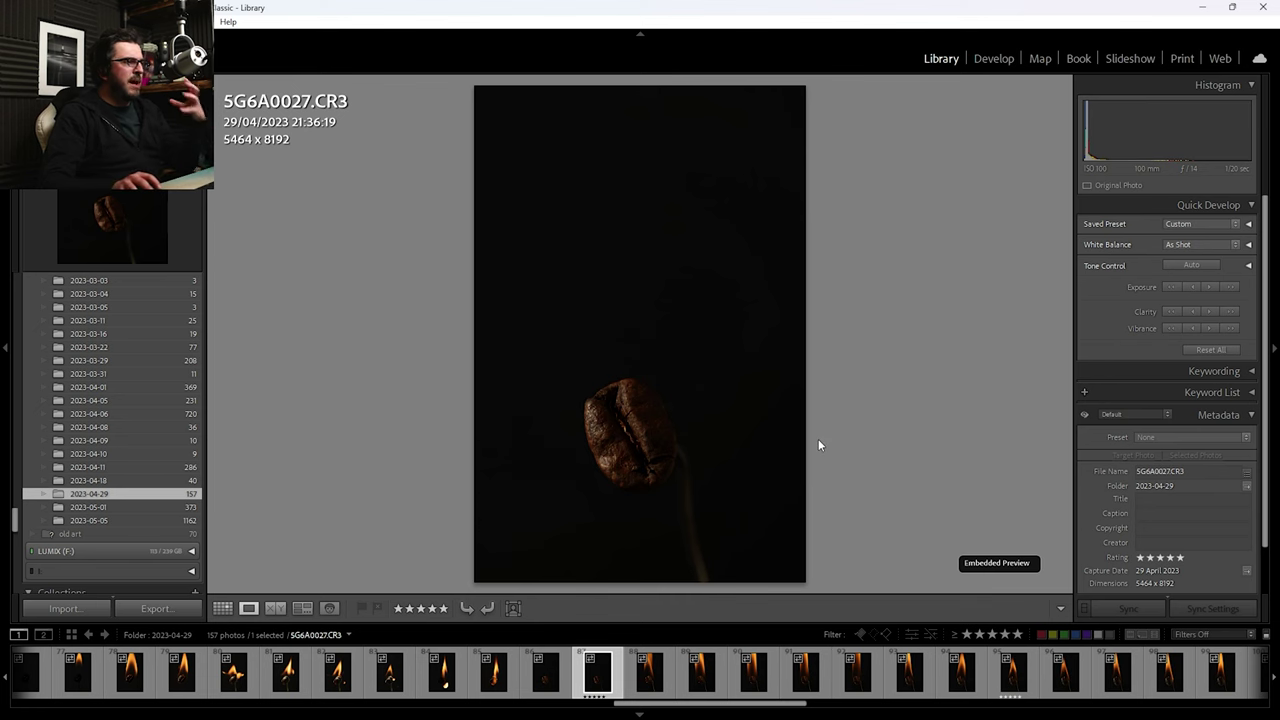
left_click(640, 442)
left_click_drag(649, 450, 653, 483)
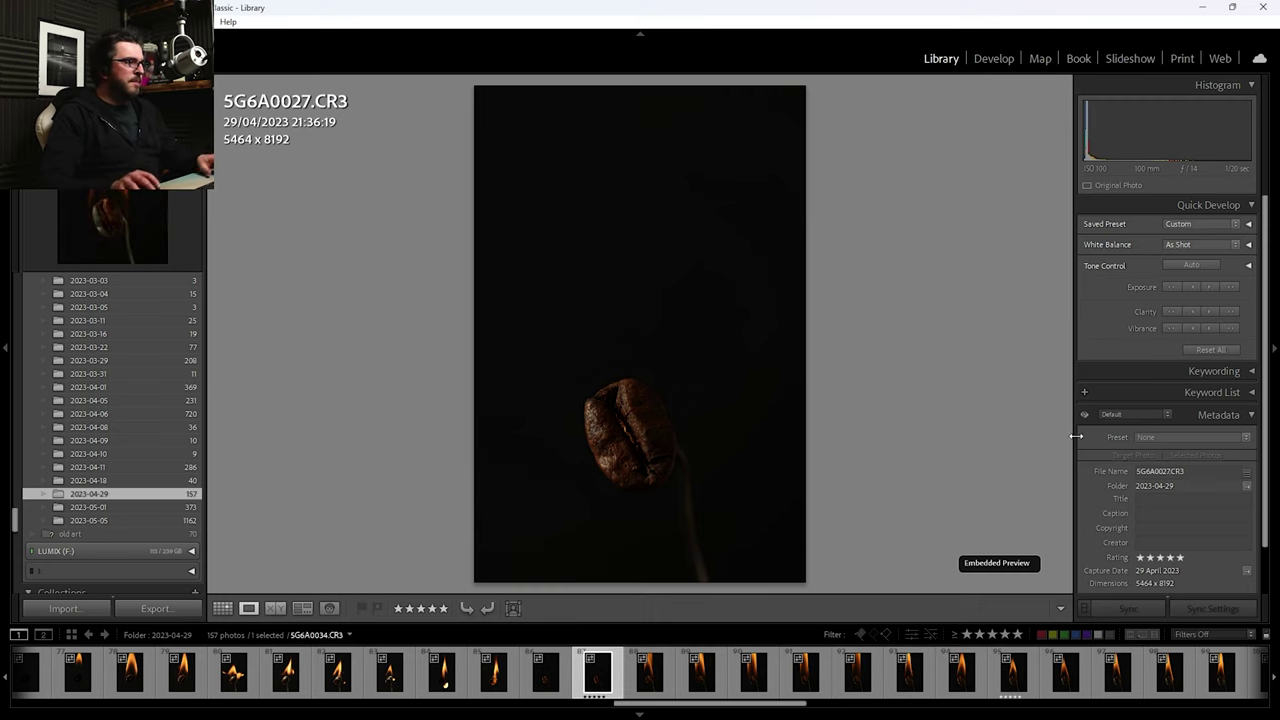
left_click(1012, 682, "ctrl")
right_click(1010, 684)
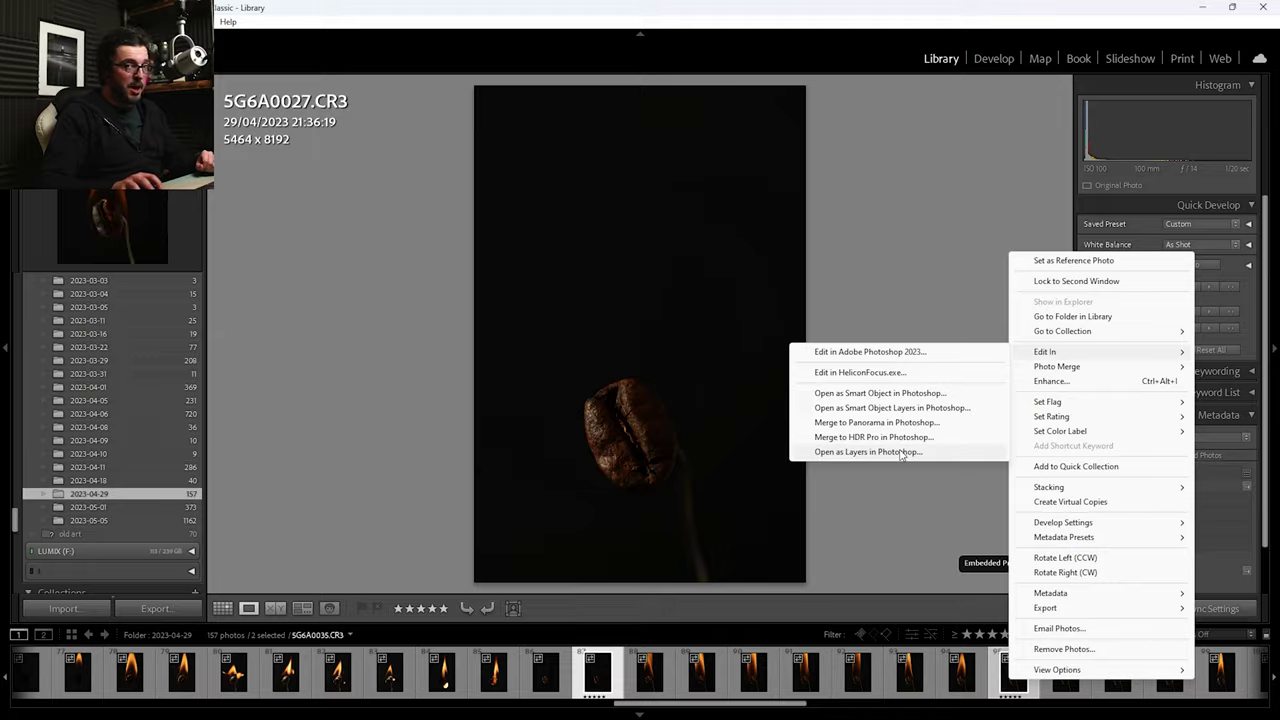
- Open both photos as layers in Photoshop and toggle the bean-only layer to compare
left_click(901, 452)
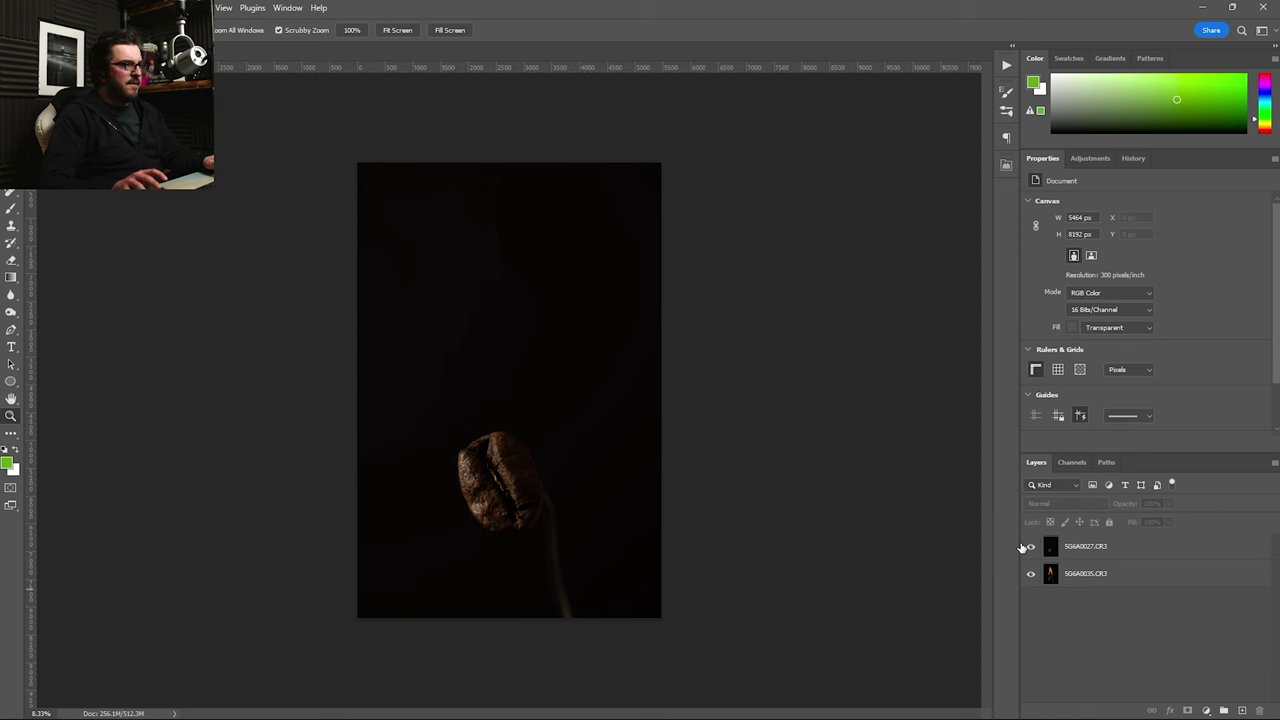
left_click(1032, 547)
left_click(1032, 547)
left_click(1032, 547)
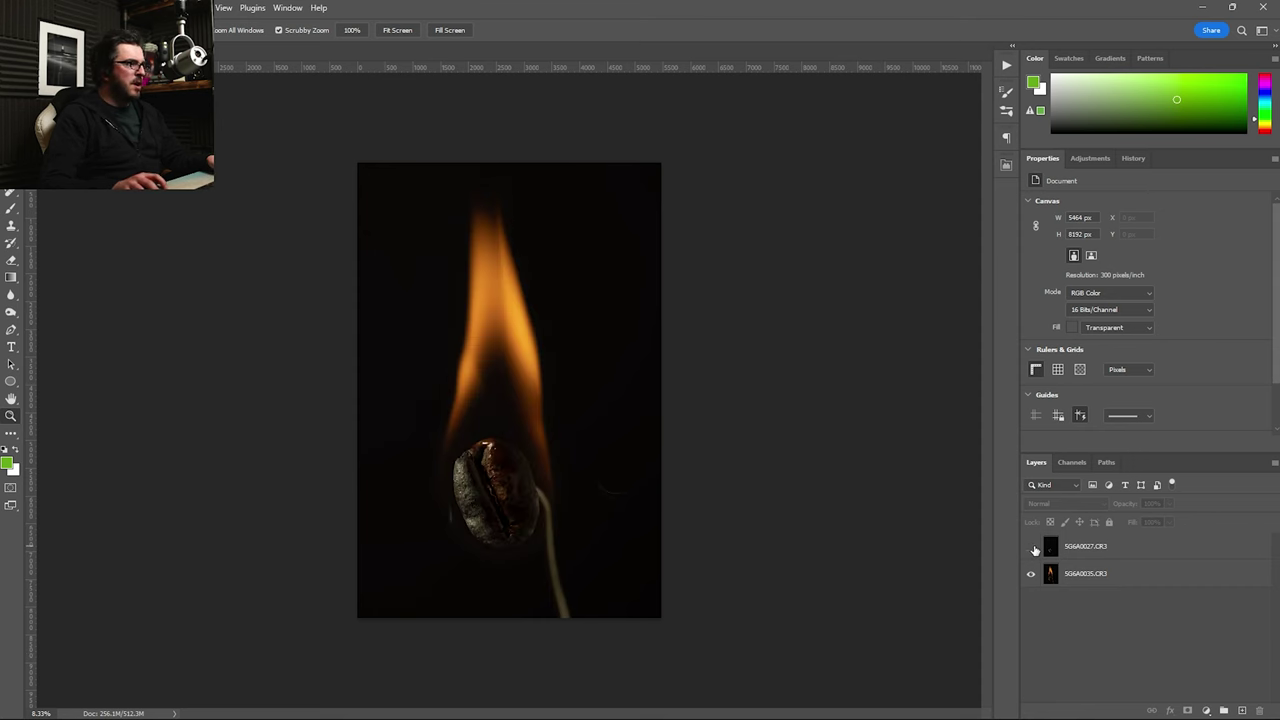
left_click(1032, 547)
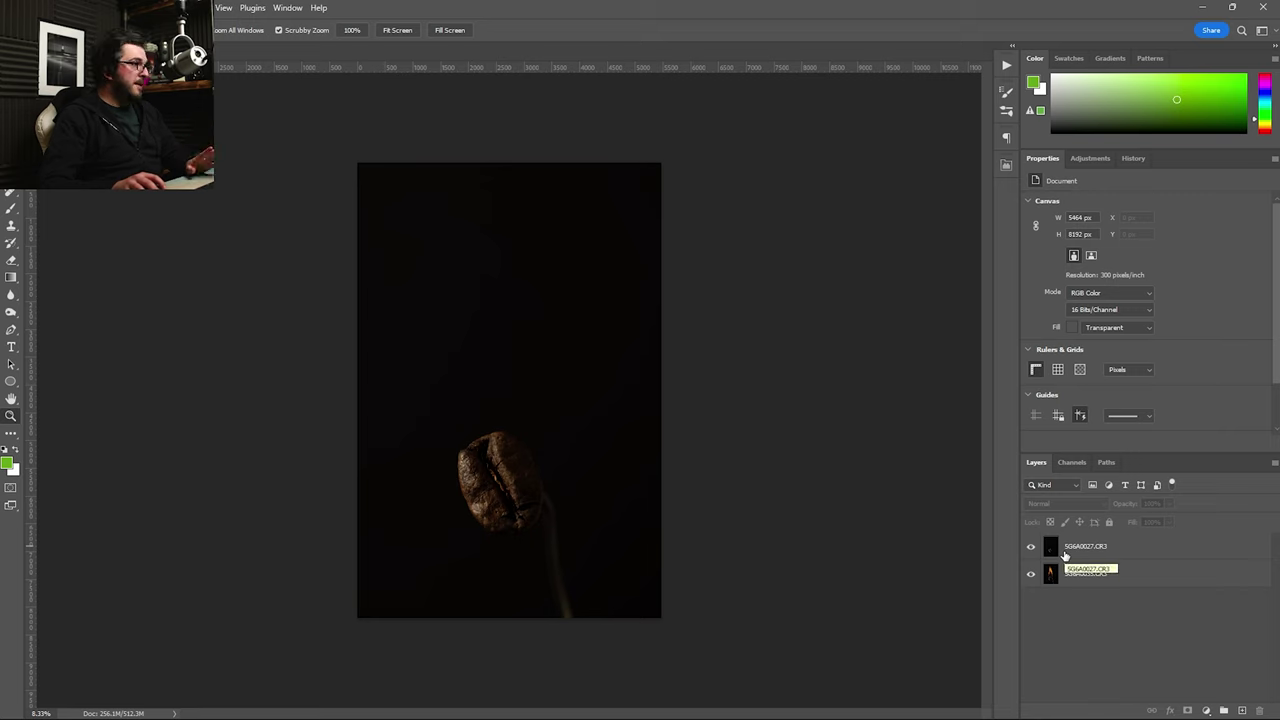
- Set the bean-only top layer's blend mode to Difference
left_click(1066, 551)
left_click(1074, 504)
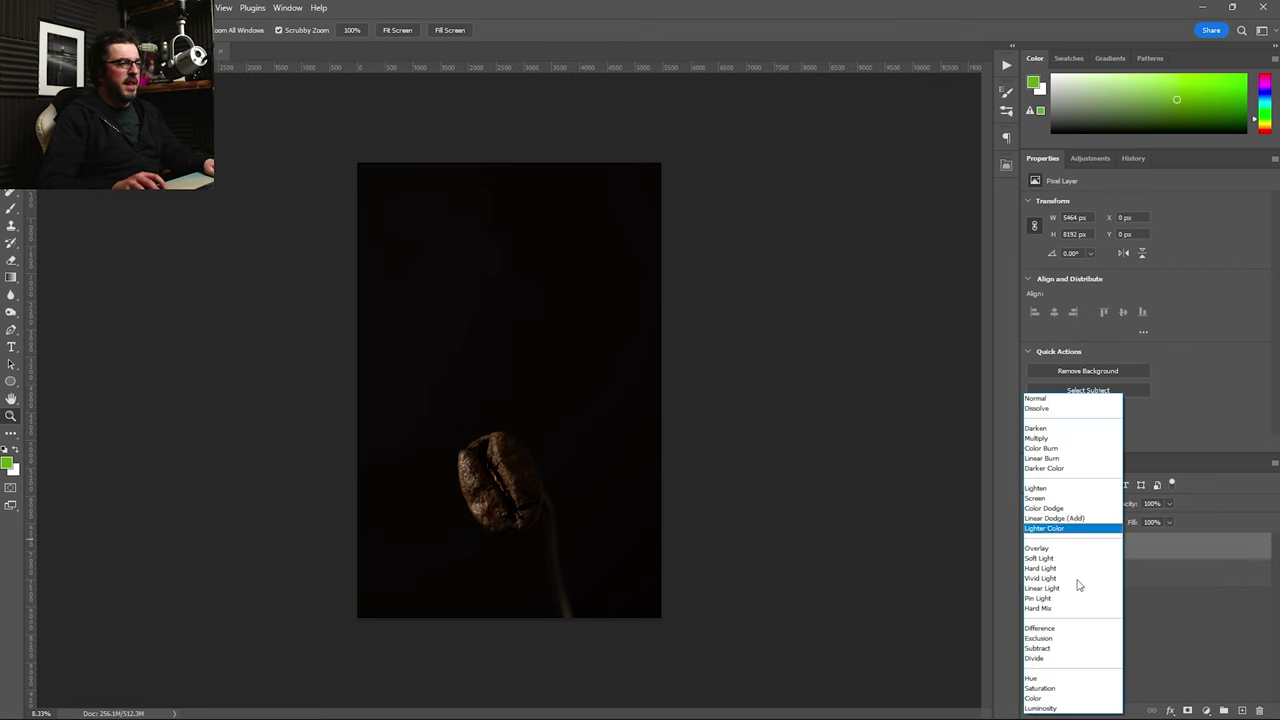
left_click(1058, 628)
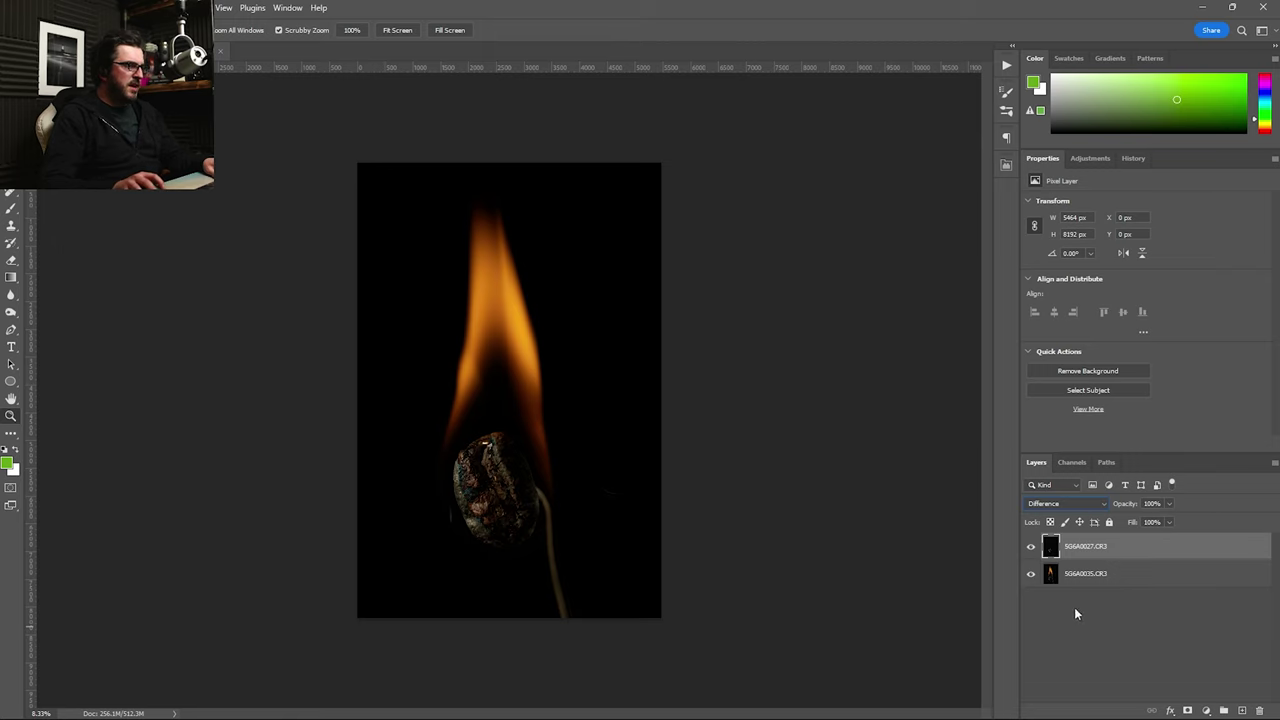
- Drag the top layer with the Move tool to roughly line up the beans, zoomed in
key("v")
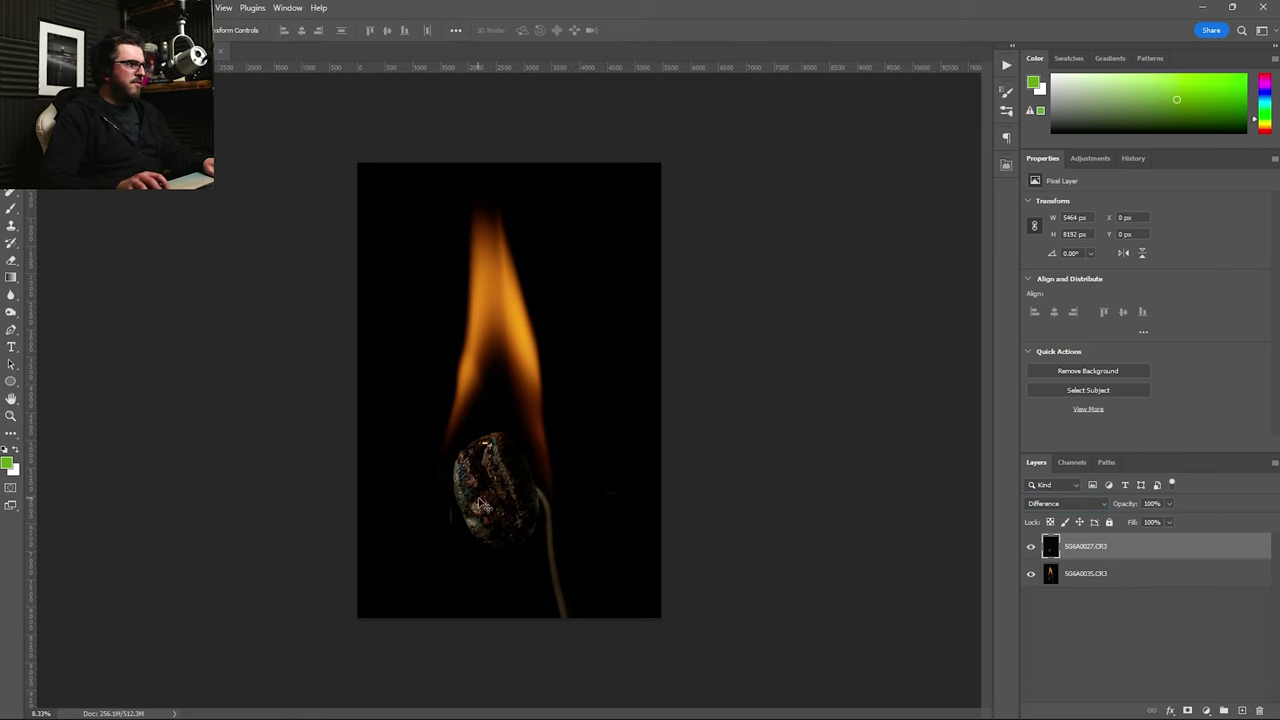
mouse_move(481, 504)
left_mouse_down()
mouse_move(466, 452)
mouse_move(480, 500)
mouse_move(472, 534)
mouse_move(494, 512)
mouse_move(481, 514)
left_mouse_up()
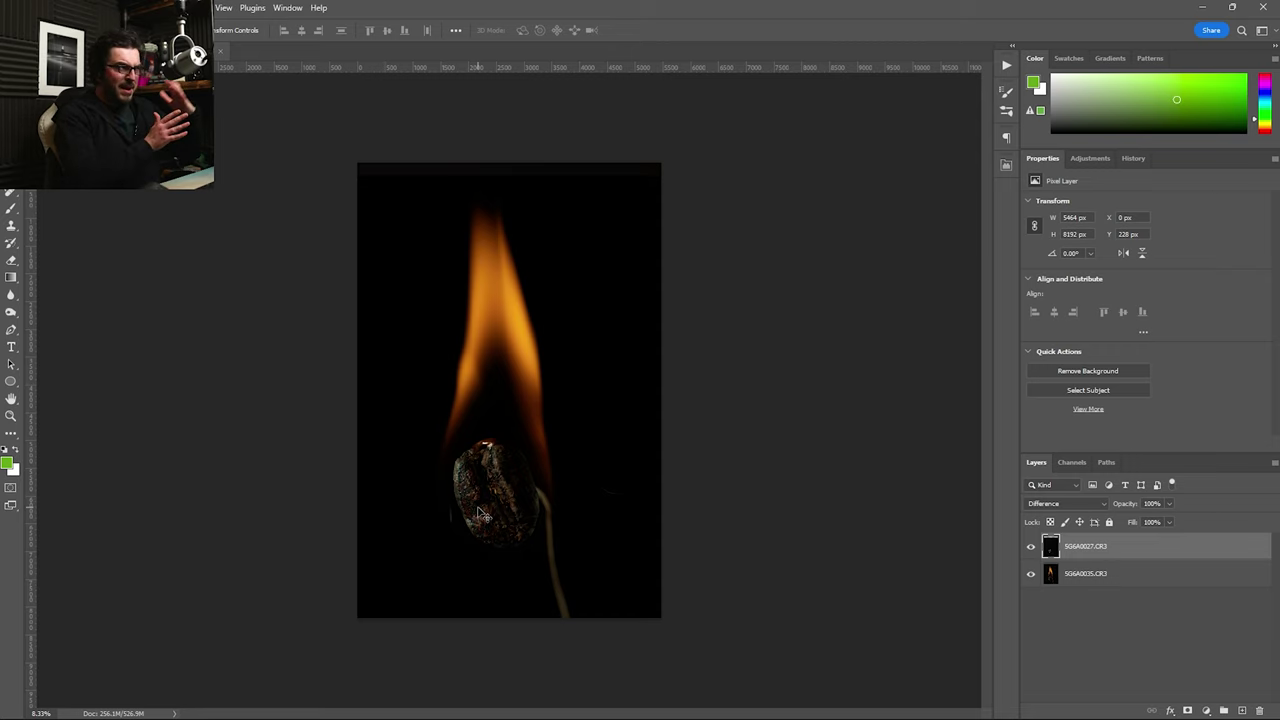
key("z")
left_click(480, 510)
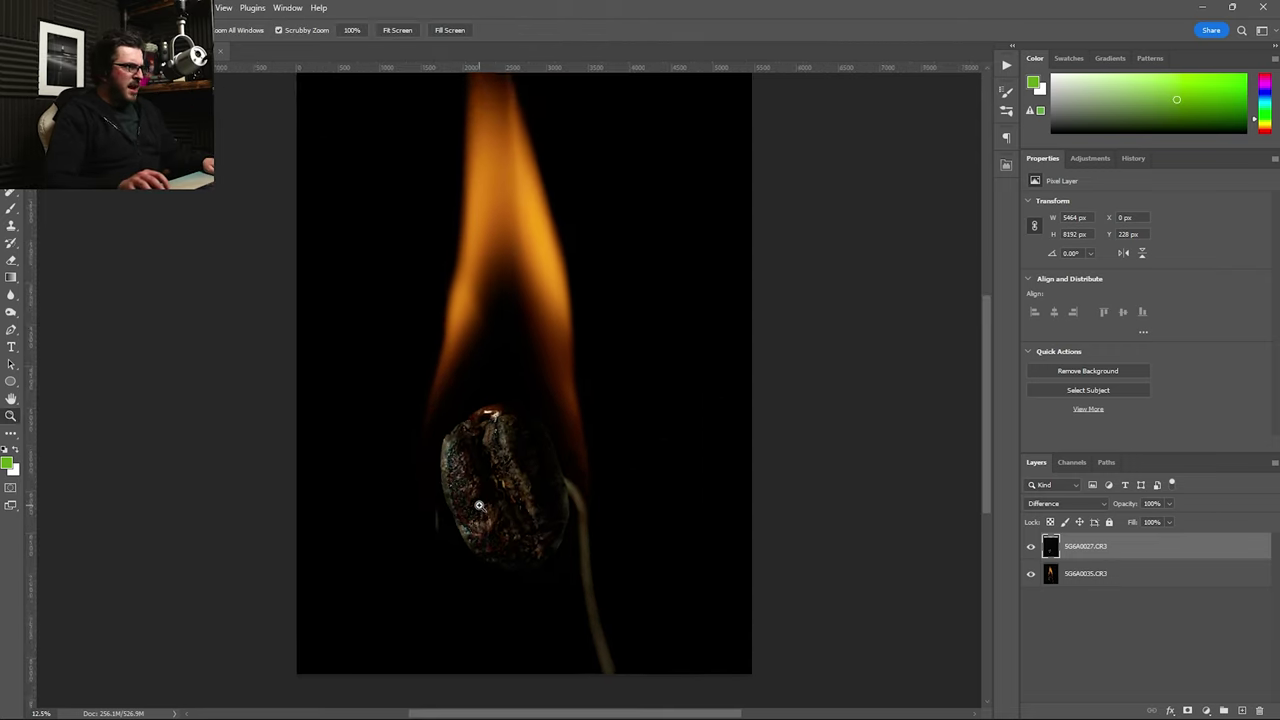
key("v")
mouse_move(479, 506)
left_mouse_down()
mouse_move(492, 488)
mouse_move(472, 480)
mouse_move(459, 517)
mouse_move(510, 500)
mouse_move(495, 485)
mouse_move(484, 498)
left_mouse_up()
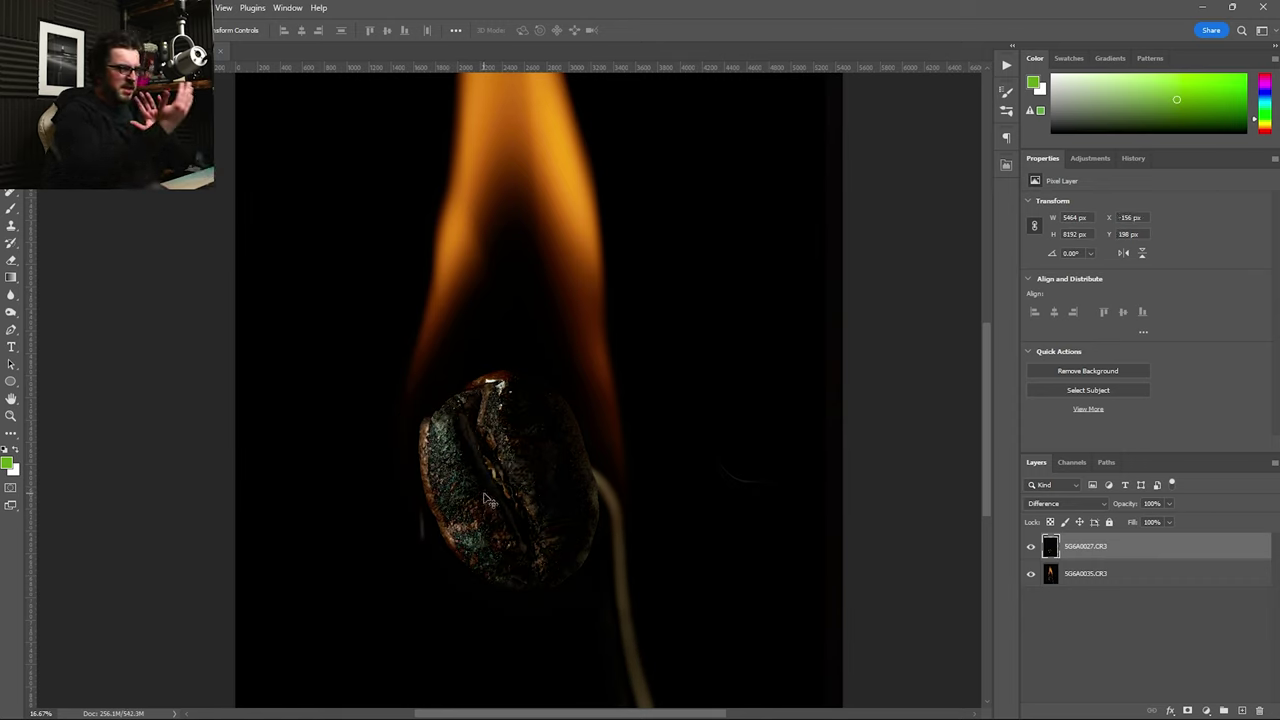
- Fine-tune the top layer's alignment with arrow-key nudges to X -72, Y 228 px
left_click_drag(484, 498, 497, 491)
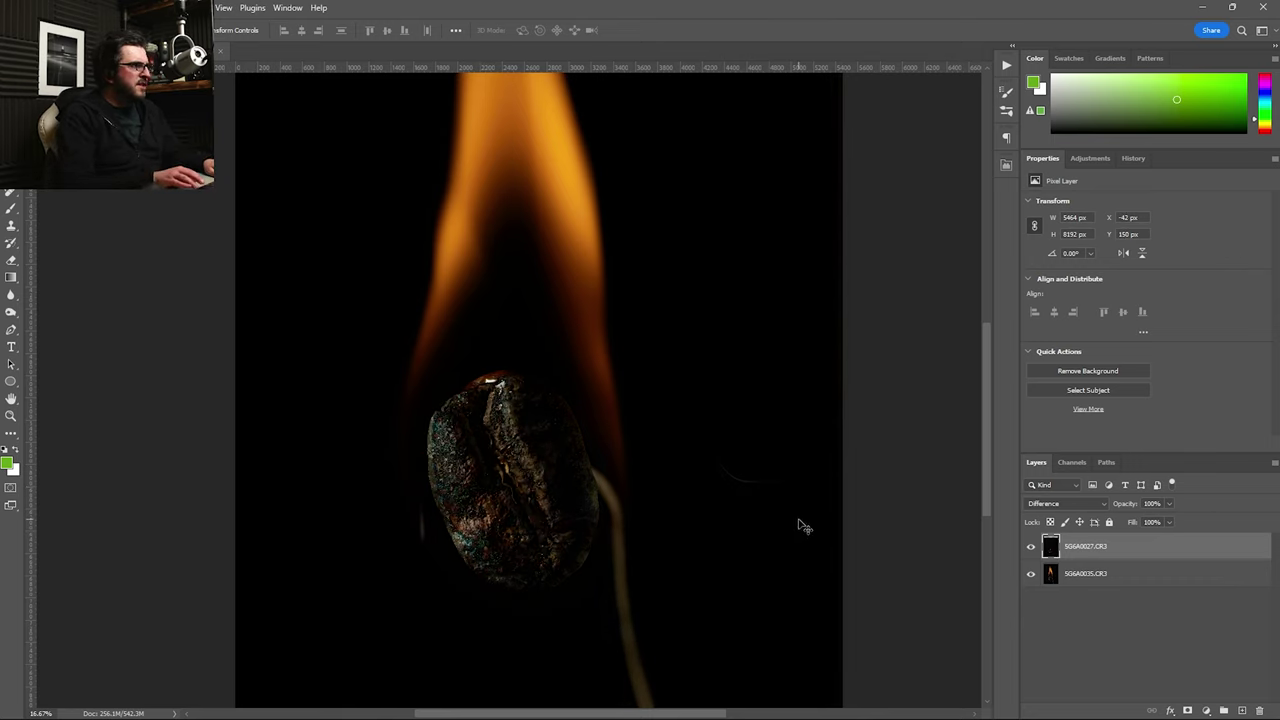
key("Left")
key("Left")
key("Left")
key("Left")
key("Left")
key("Left")
key("Left")
key("Left")
key("Left")
key("Left")
key("Left")
key("Left")
key("Left")
key("Left")
key("Left")
key("Left")
key("Left")
key("Left")
key("Down")
key("Down")
key("Down")
key("Down")
key("Down")
key("Down")
key("Down")
key("Down")
key("Down")
key("Down")
key("Down")
key("Down")
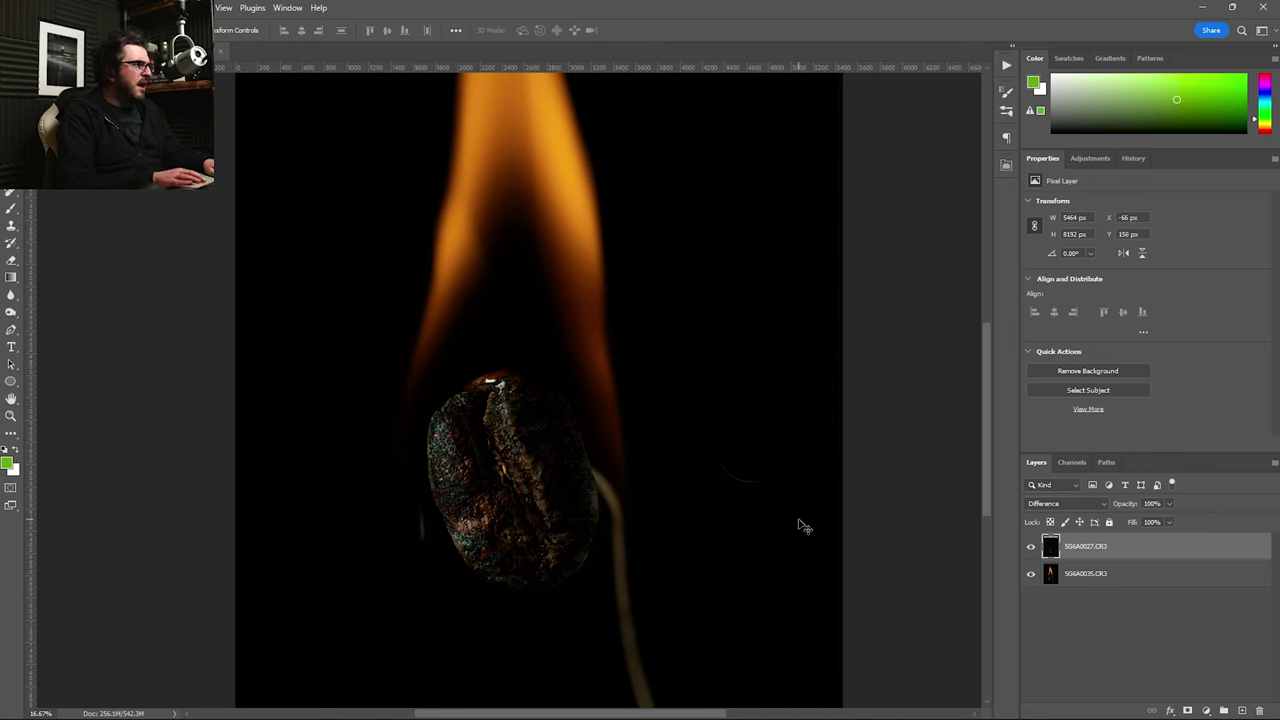
key("Down")
key("Down")
key("Down")
key("Down")
key("Down")
key("Down")
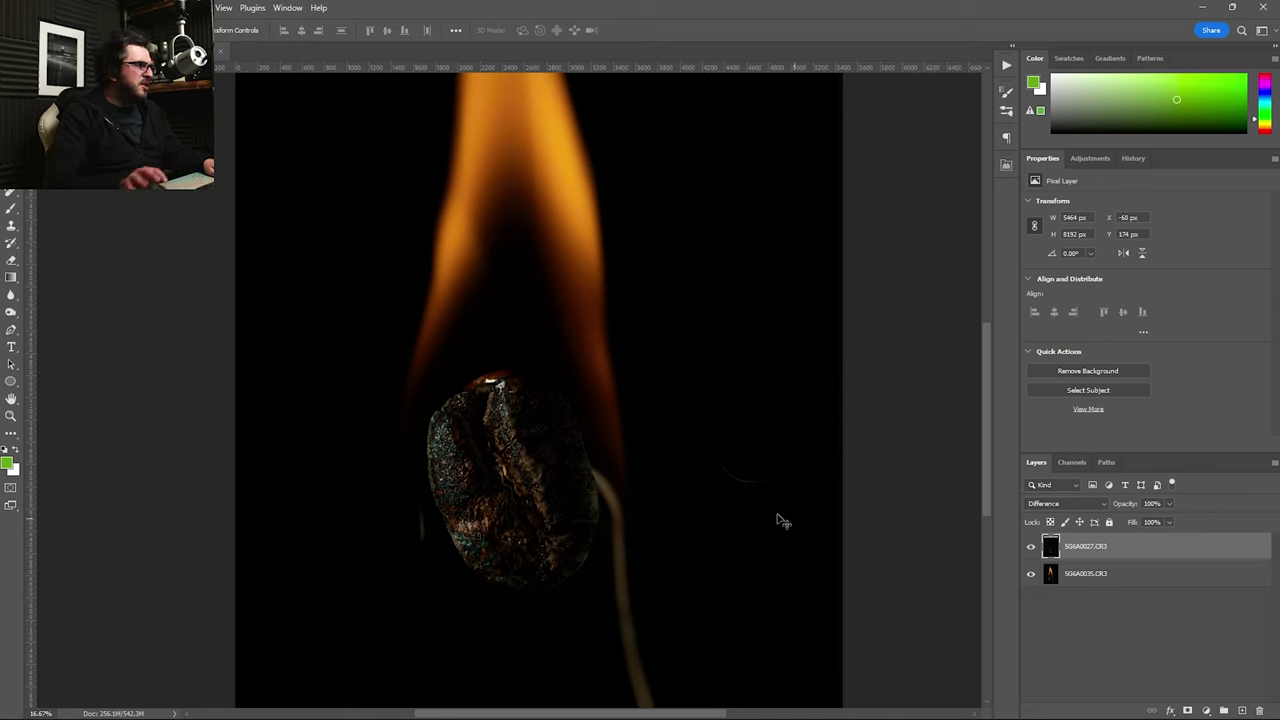
key("Left")
key("Left")
key("Left")
key("Left")
key("Left")
key("Left")
key("Left")
key("Left")
key("Left")
key("Left")
key("Left")
key("Left")
key("Down")
key("Down")
key("Down")
key("Down")
key("Down")
key("Down")
key("Down")
key("Down")
key("Down")
key("Down")
key("Down")
key("Down")
key("Down")
key("Down")
key("Down")
key("Down")
key("Down")
key("Down")
key("Down")
key("Down")
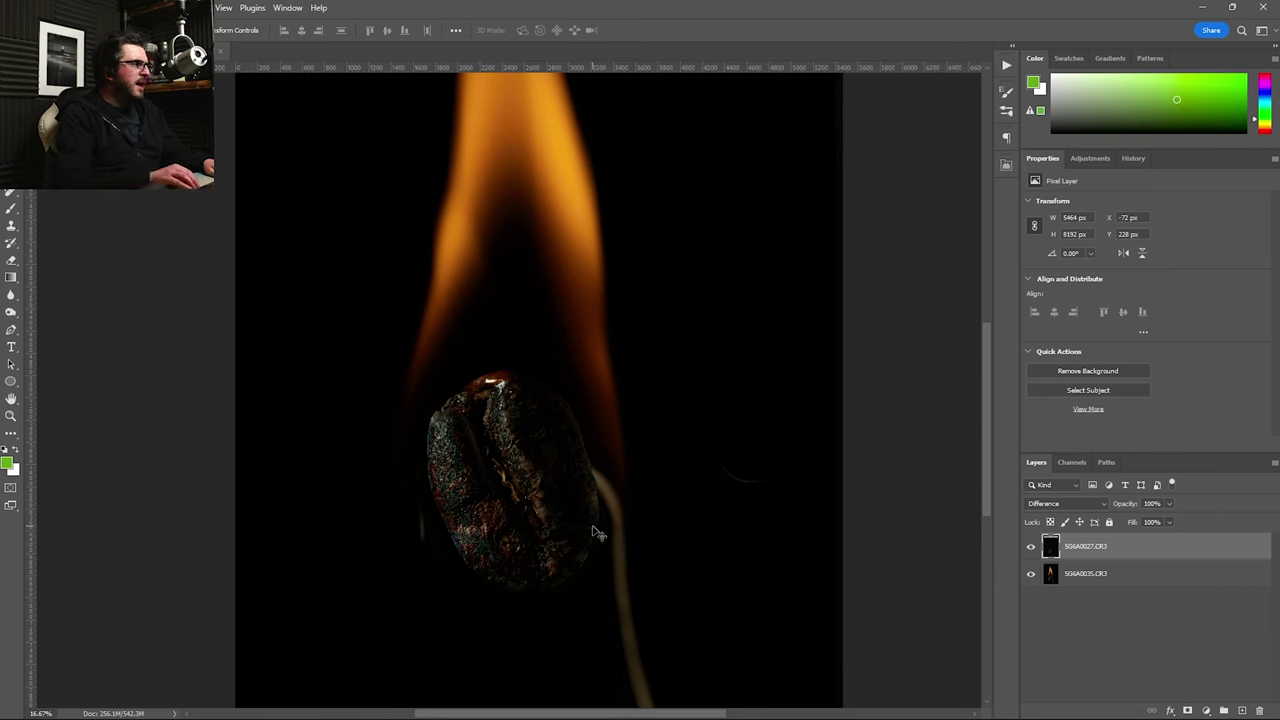
- Compare exposures by toggling the top layer, then set its blending back to Normal
left_click(1030, 549)
left_click(1030, 549)
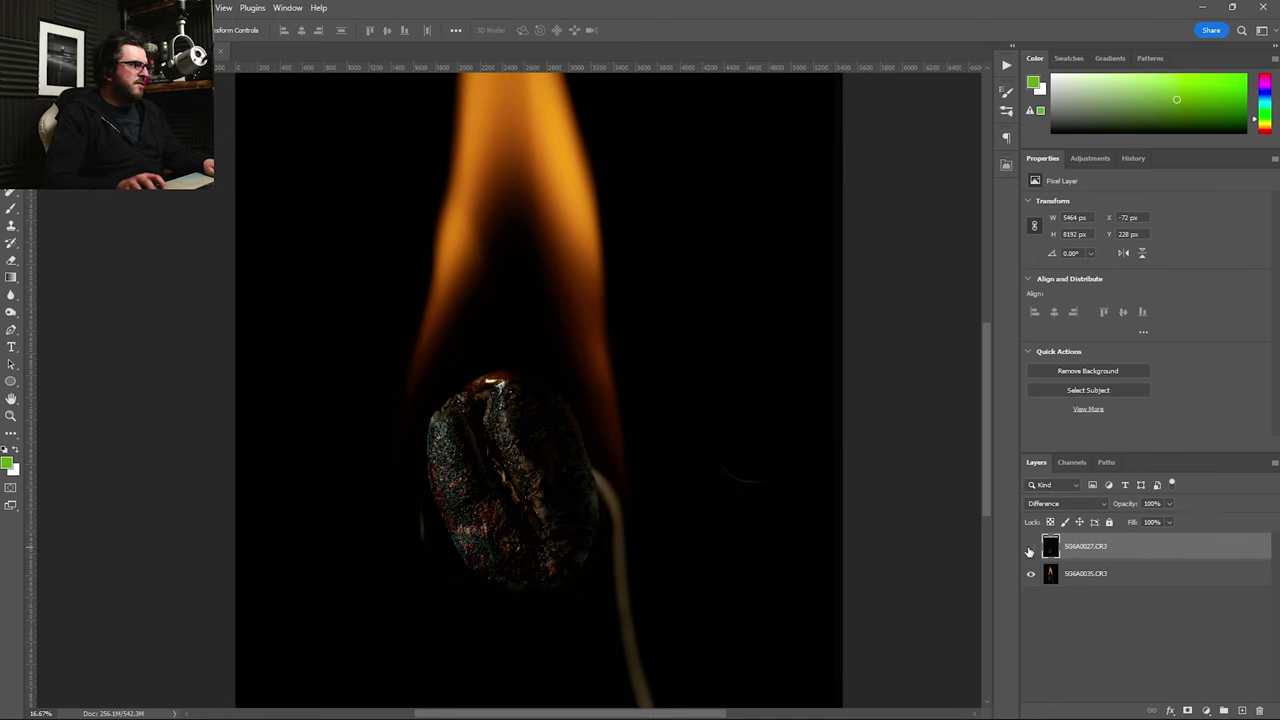
left_click(1030, 549)
left_click(1030, 549)
left_click(1030, 549)
left_click(1030, 549)
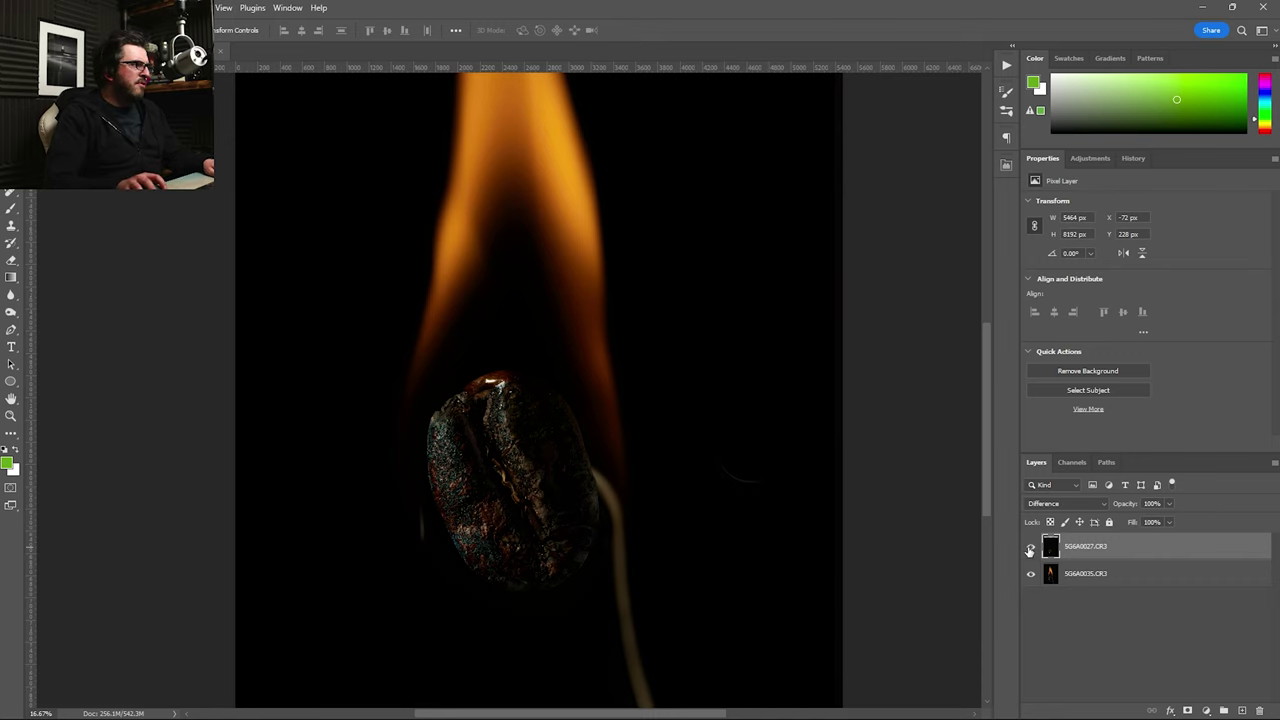
left_click(1080, 504)
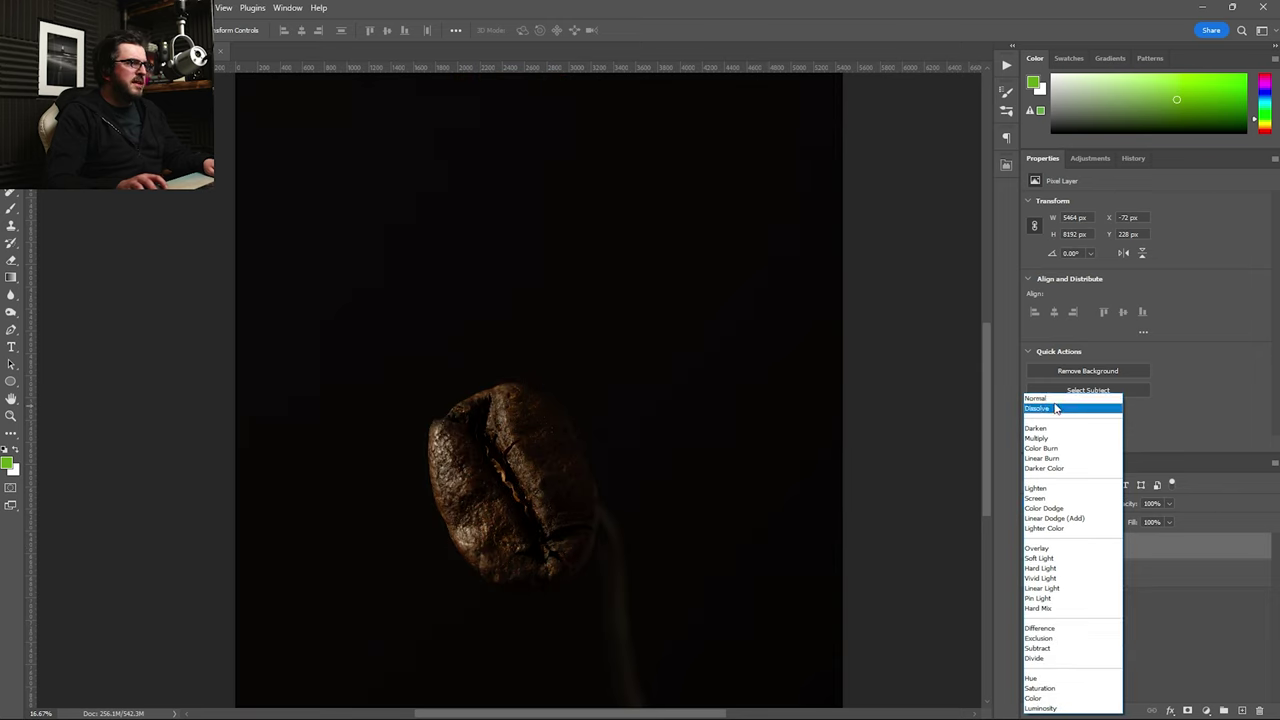
left_click(1055, 400)
- Add a layer mask to top layer 5G6A0027 and invert it to black
left_click(1205, 668)
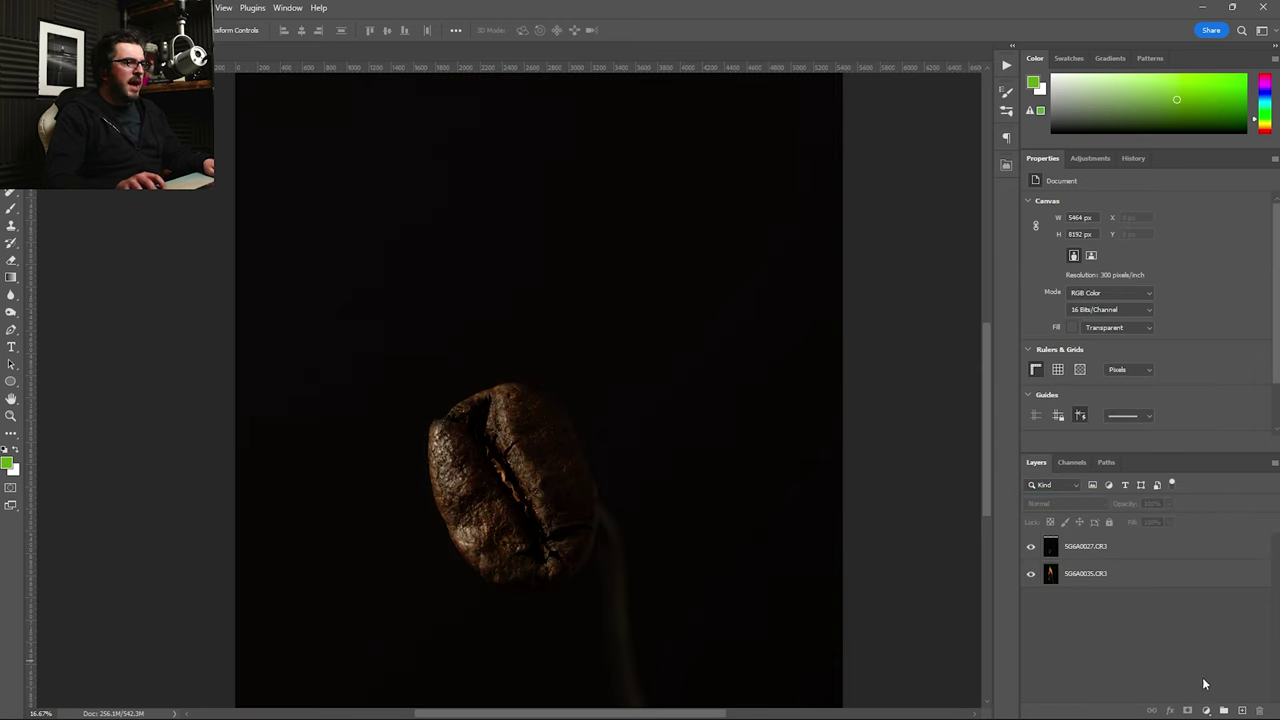
left_click(1124, 546)
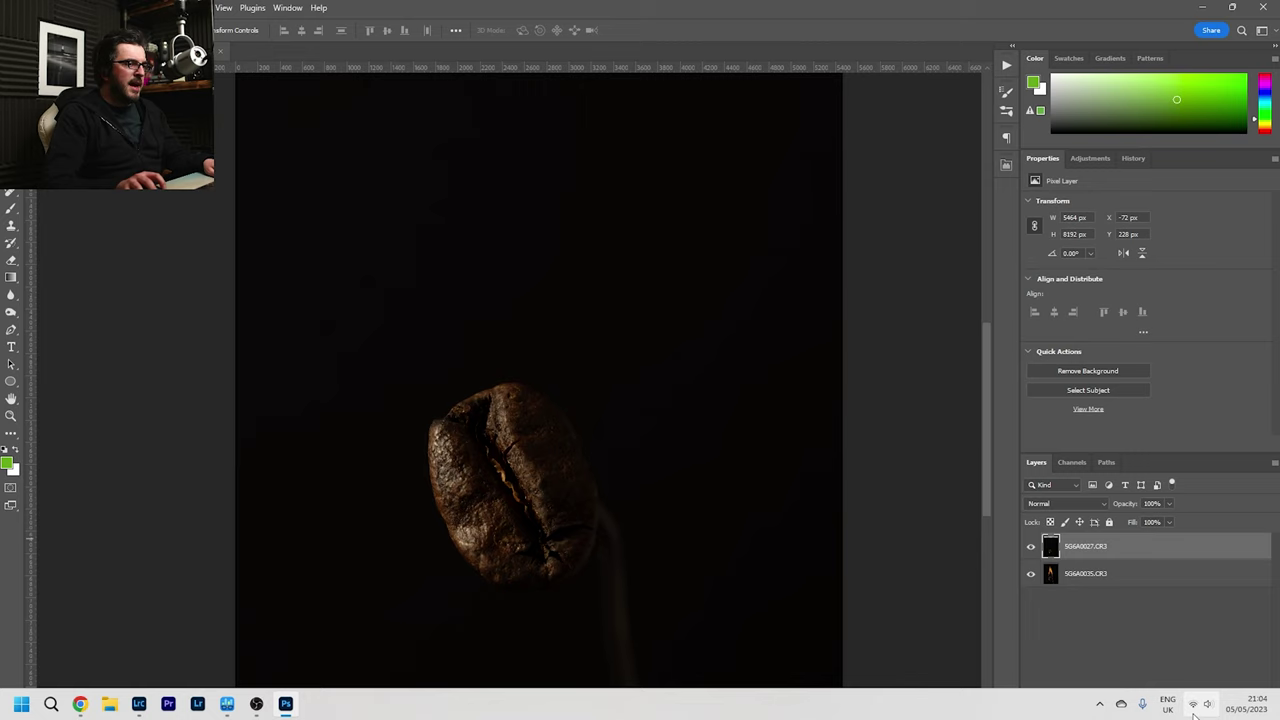
left_click(1187, 710)
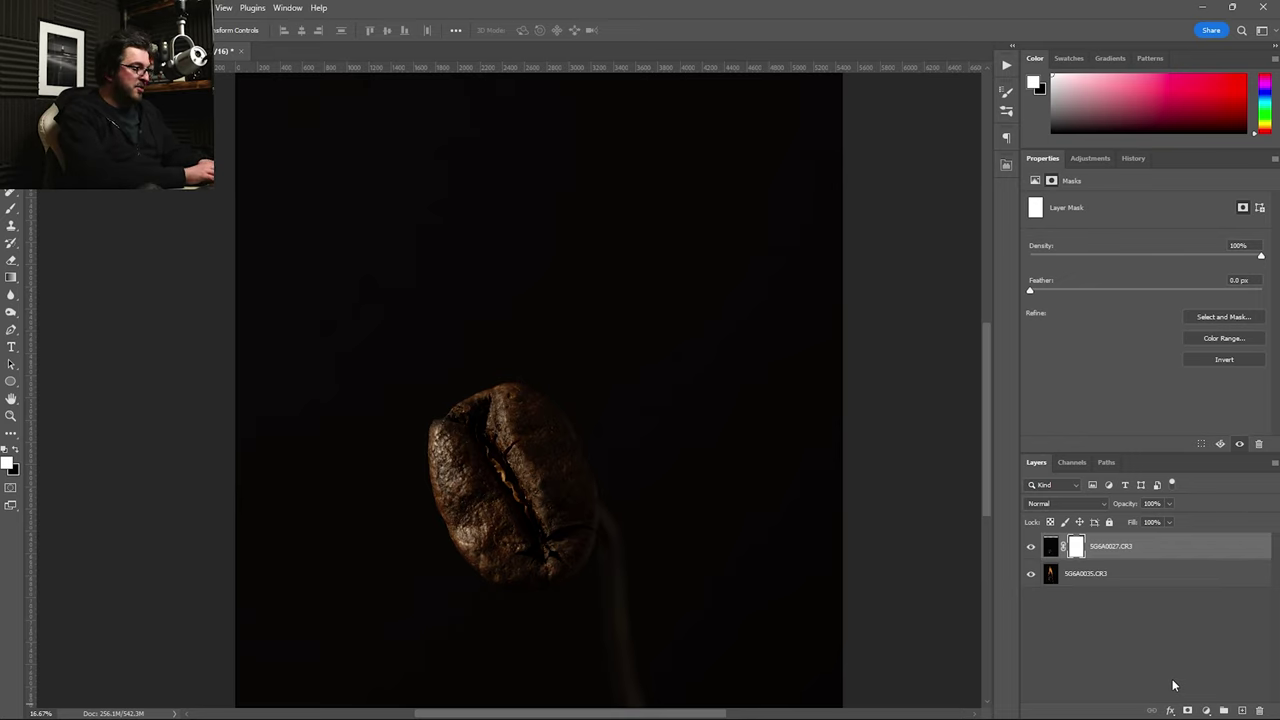
key("ctrl+i")
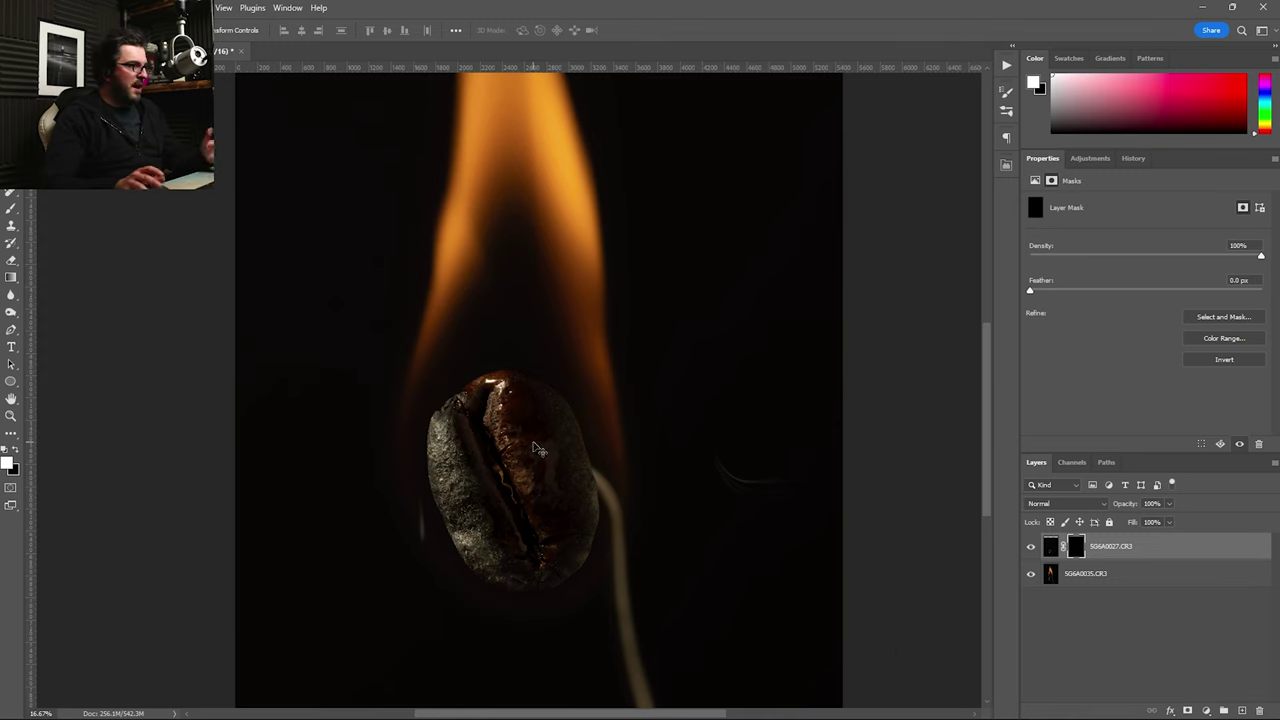
- Paint white on the mask to reveal the clearer bean along its lower left and crease
key("b")
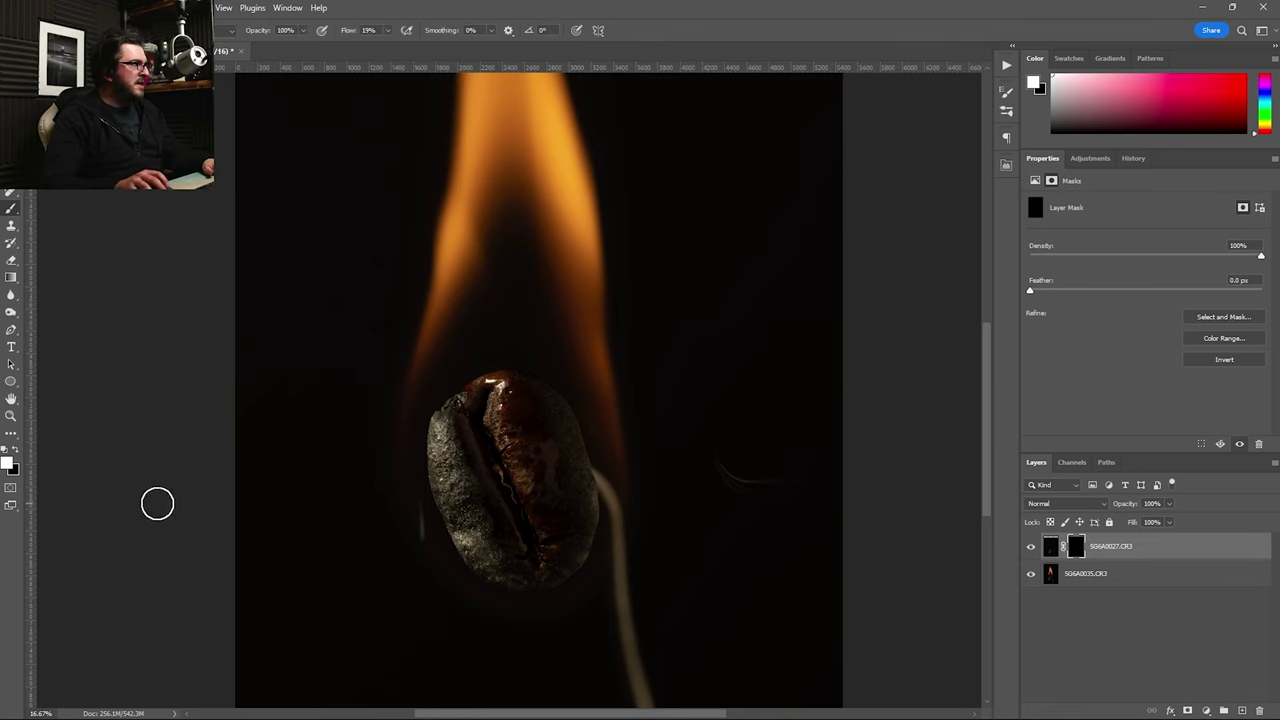
key("z")
left_click(505, 467)
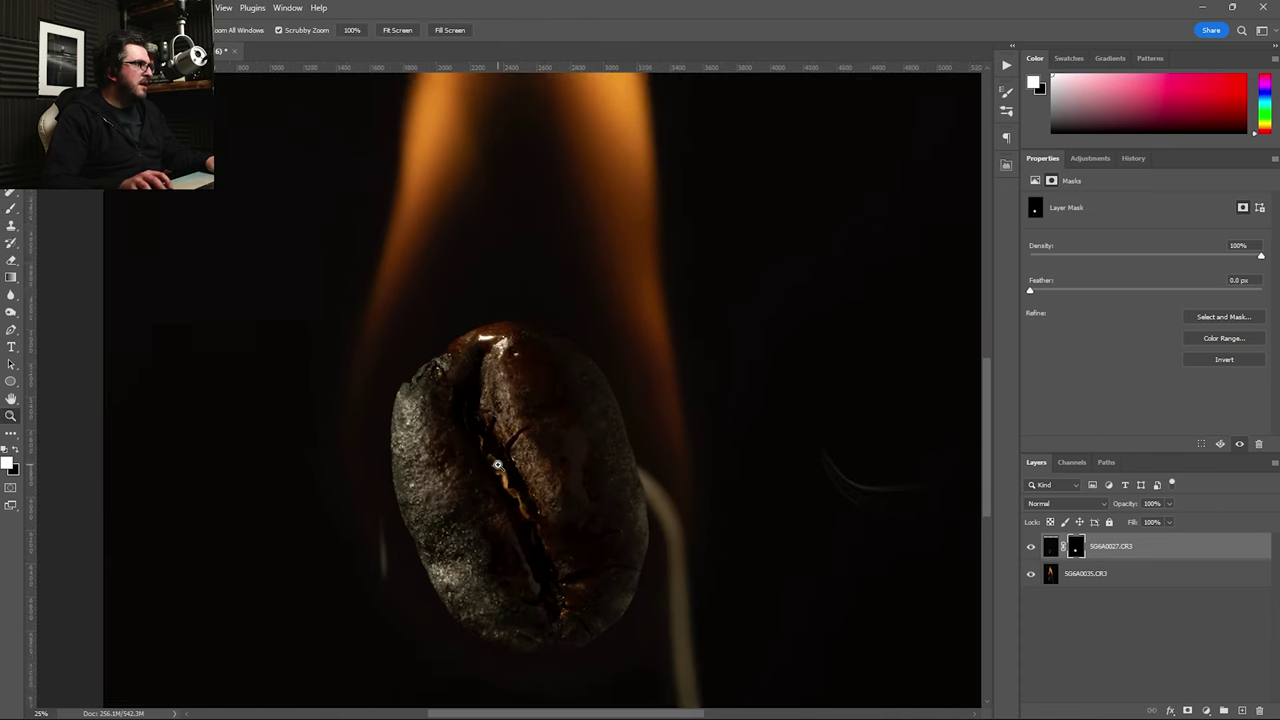
key("b")
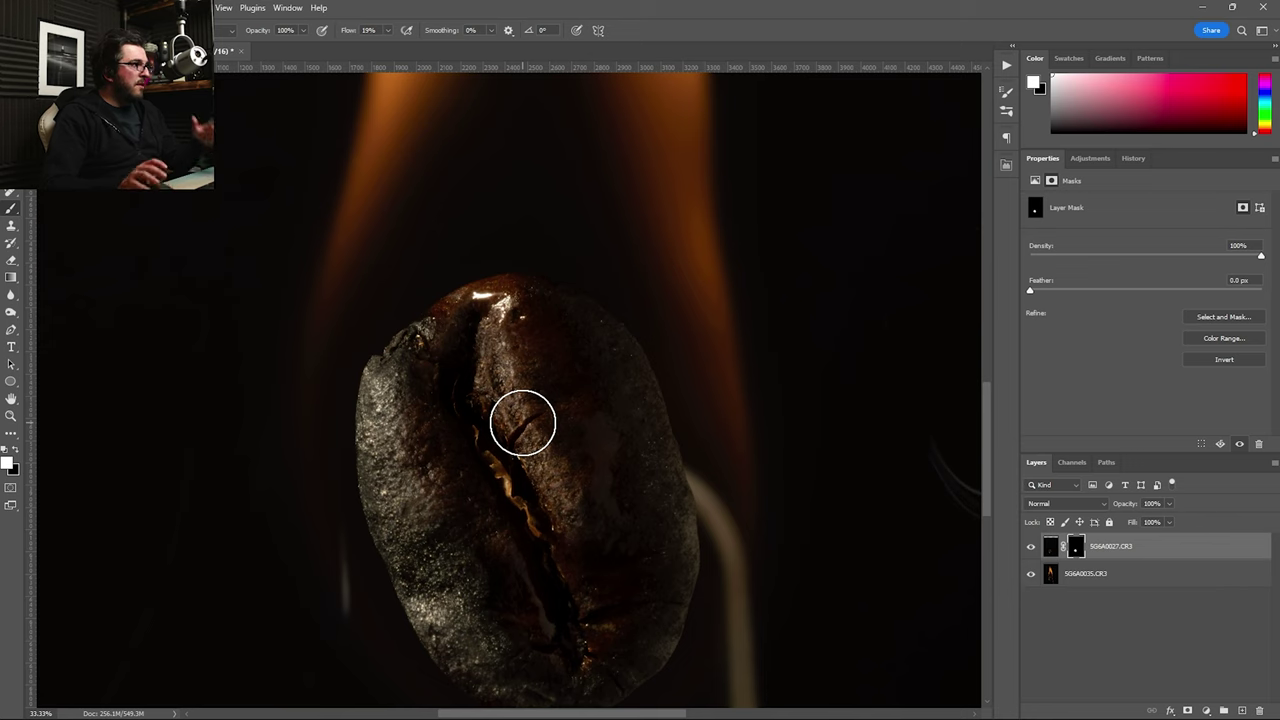
right_click(521, 422)
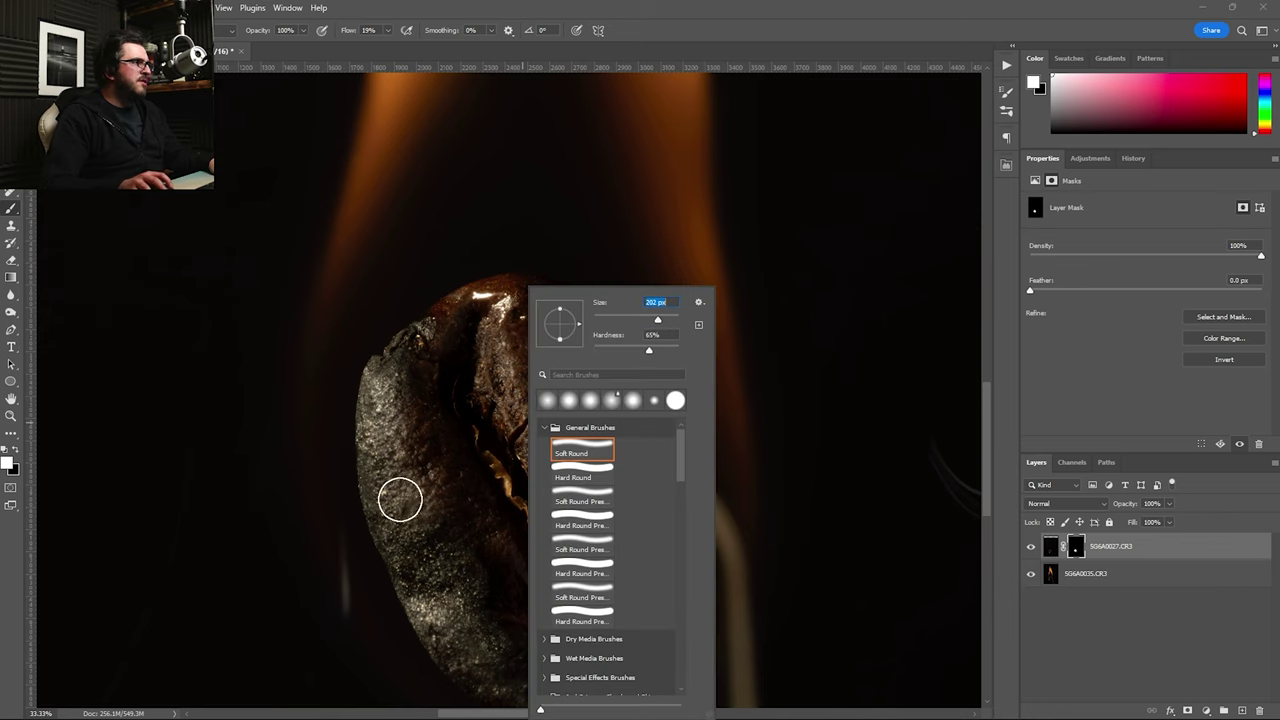
key("Escape")
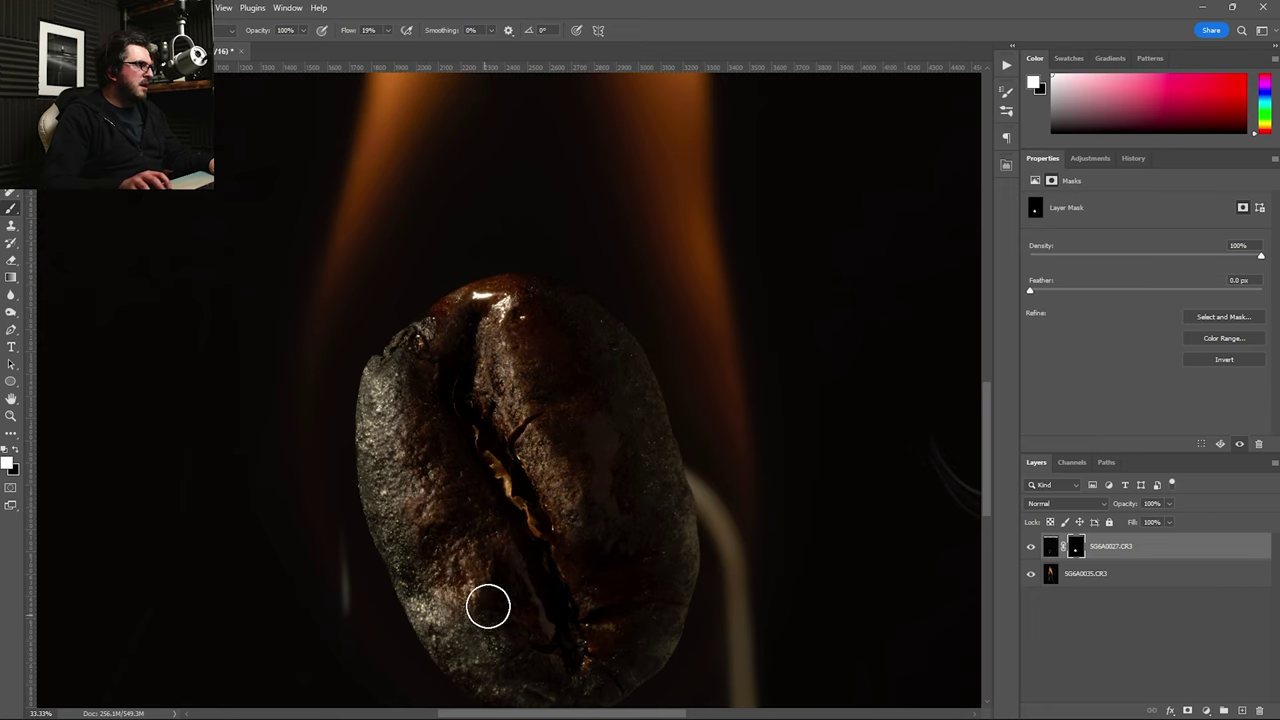
mouse_move(488, 606)
left_mouse_down()
mouse_move(404, 397)
mouse_move(385, 407)
mouse_move(454, 334)
mouse_move(437, 350)
mouse_move(536, 337)
mouse_move(488, 389)
mouse_move(470, 507)
mouse_move(433, 530)
mouse_move(402, 487)
mouse_move(404, 534)
mouse_move(470, 634)
mouse_move(492, 613)
mouse_move(458, 609)
mouse_move(476, 644)
mouse_move(533, 633)
mouse_move(455, 579)
mouse_move(490, 583)
mouse_move(461, 575)
mouse_move(454, 599)
mouse_move(541, 627)
mouse_move(514, 667)
mouse_move(566, 651)
left_mouse_up()
scroll(525, 556, "down", 2)
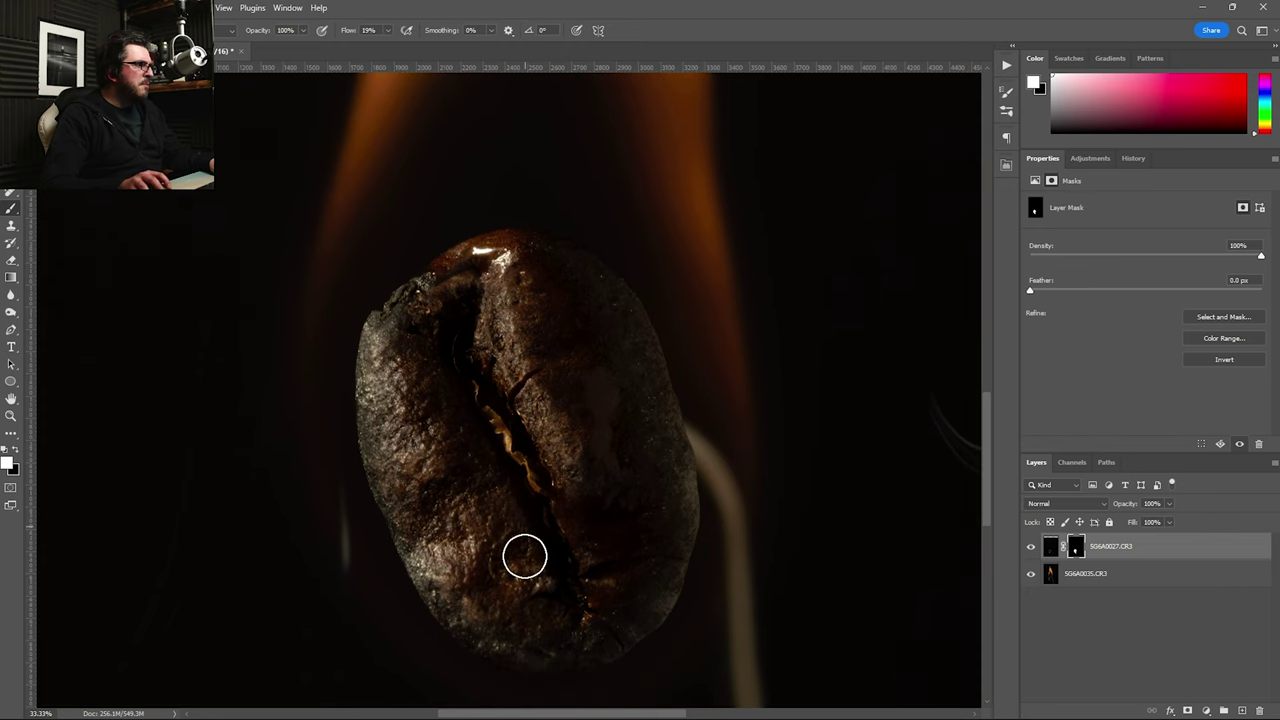
mouse_move(525, 556)
left_mouse_down()
mouse_move(574, 625)
mouse_move(599, 623)
mouse_move(536, 625)
mouse_move(586, 617)
mouse_move(634, 583)
mouse_move(615, 411)
mouse_move(653, 513)
mouse_move(660, 470)
mouse_move(627, 375)
mouse_move(530, 370)
mouse_move(549, 367)
mouse_move(536, 311)
mouse_move(479, 274)
mouse_move(519, 289)
mouse_move(498, 302)
mouse_move(503, 275)
mouse_move(461, 293)
mouse_move(488, 301)
mouse_move(480, 276)
mouse_move(519, 269)
mouse_move(475, 269)
mouse_move(502, 256)
mouse_move(456, 284)
mouse_move(435, 322)
mouse_move(491, 273)
left_mouse_up()
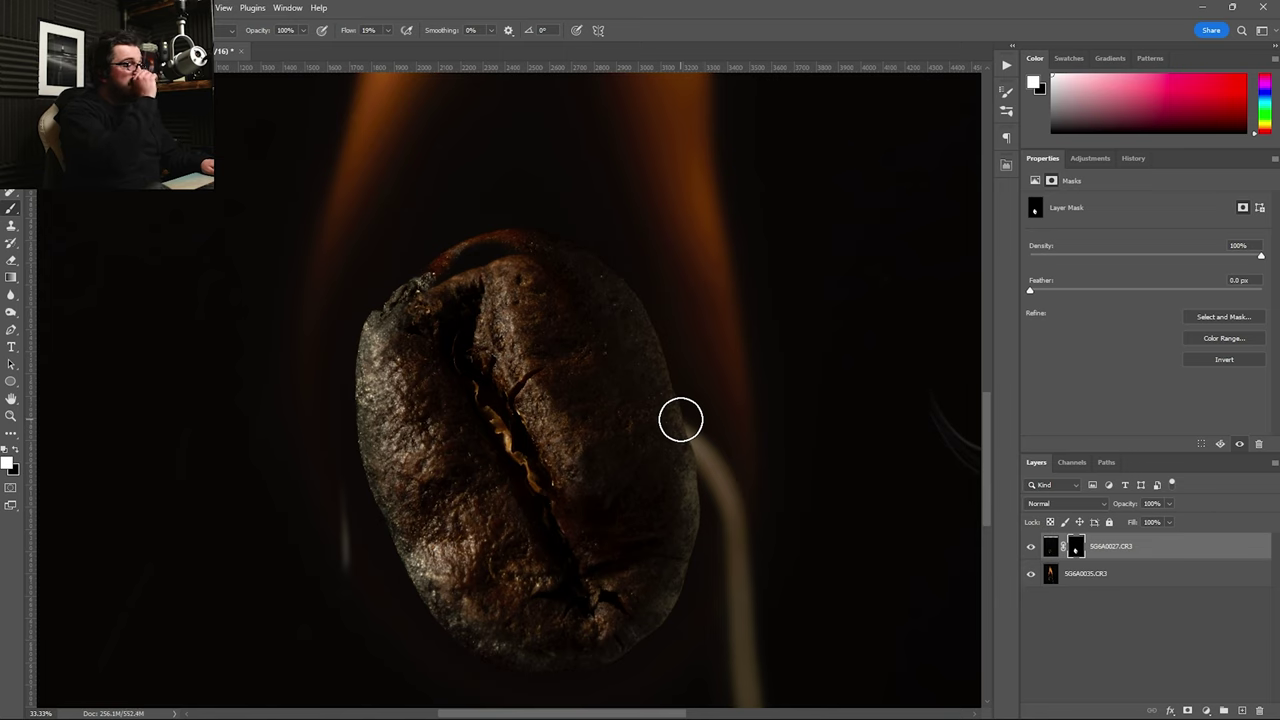
- Refine the mask along the bean's top edge, painting white then black
left_click(1030, 550)
left_click(1030, 550)
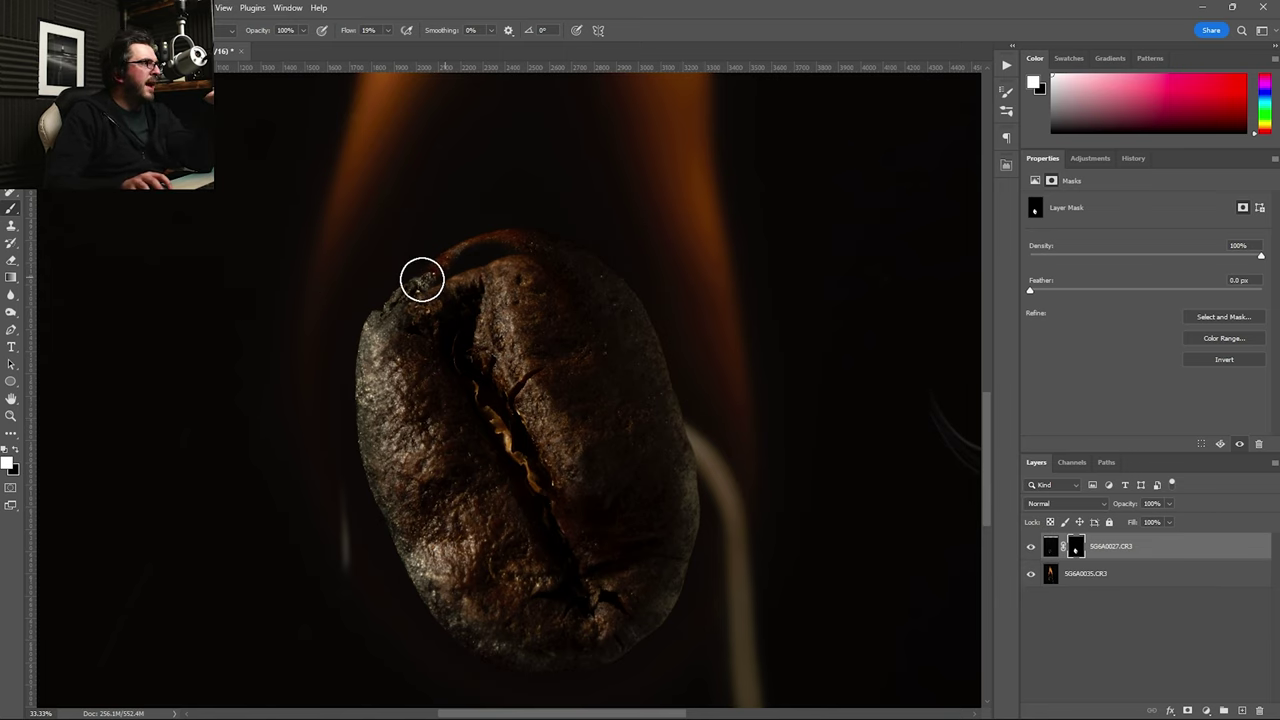
mouse_move(414, 287)
left_mouse_down()
mouse_move(537, 237)
mouse_move(503, 283)
mouse_move(525, 245)
left_mouse_up()
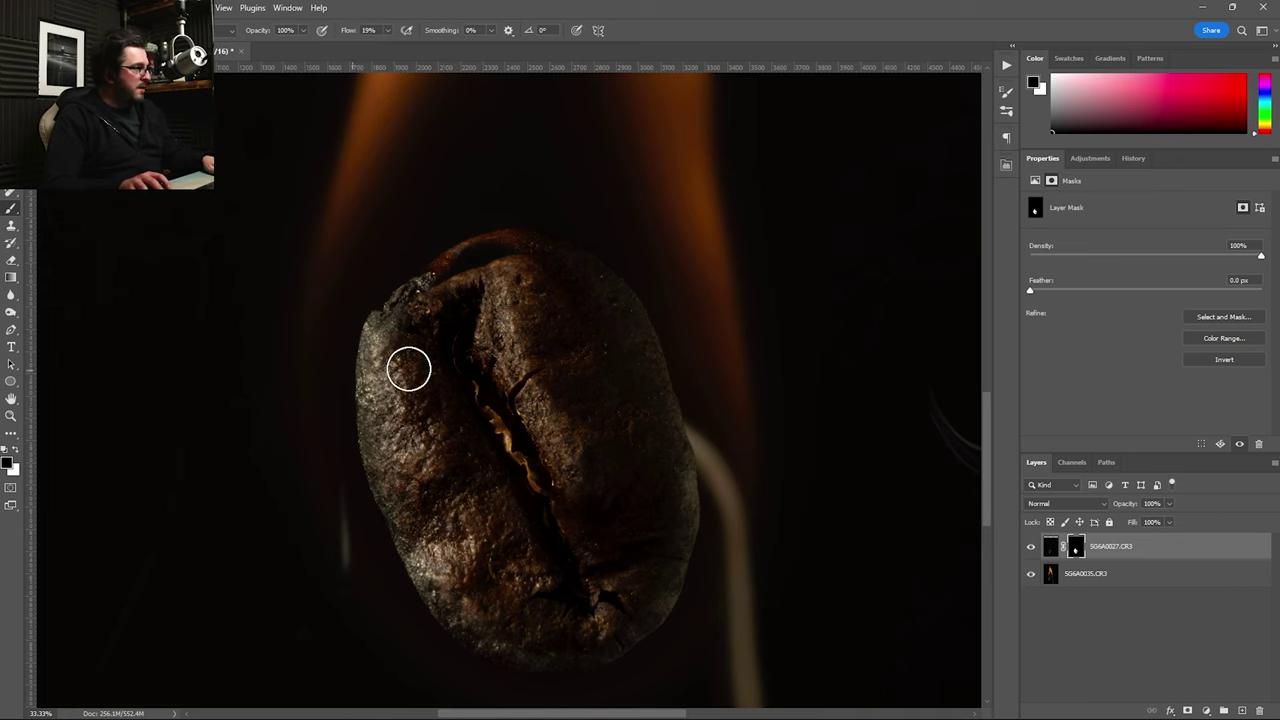
key("x")
mouse_move(517, 280)
left_mouse_down()
mouse_move(495, 281)
mouse_move(506, 263)
mouse_move(431, 280)
mouse_move(485, 247)
mouse_move(543, 243)
mouse_move(463, 277)
mouse_move(519, 253)
left_mouse_up()
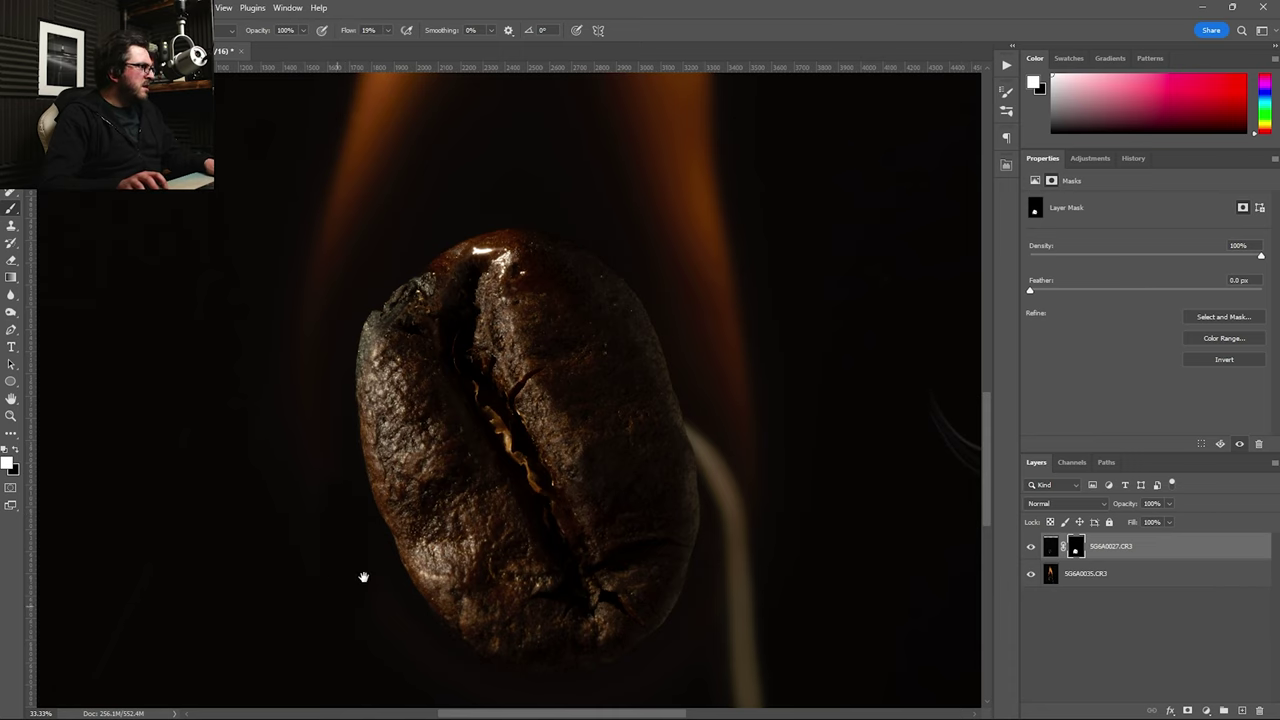
- Paint black over the pale streak below and beside the bean with a 1457 px, 4% hardness brush
left_click_drag(363, 577, 446, 510)
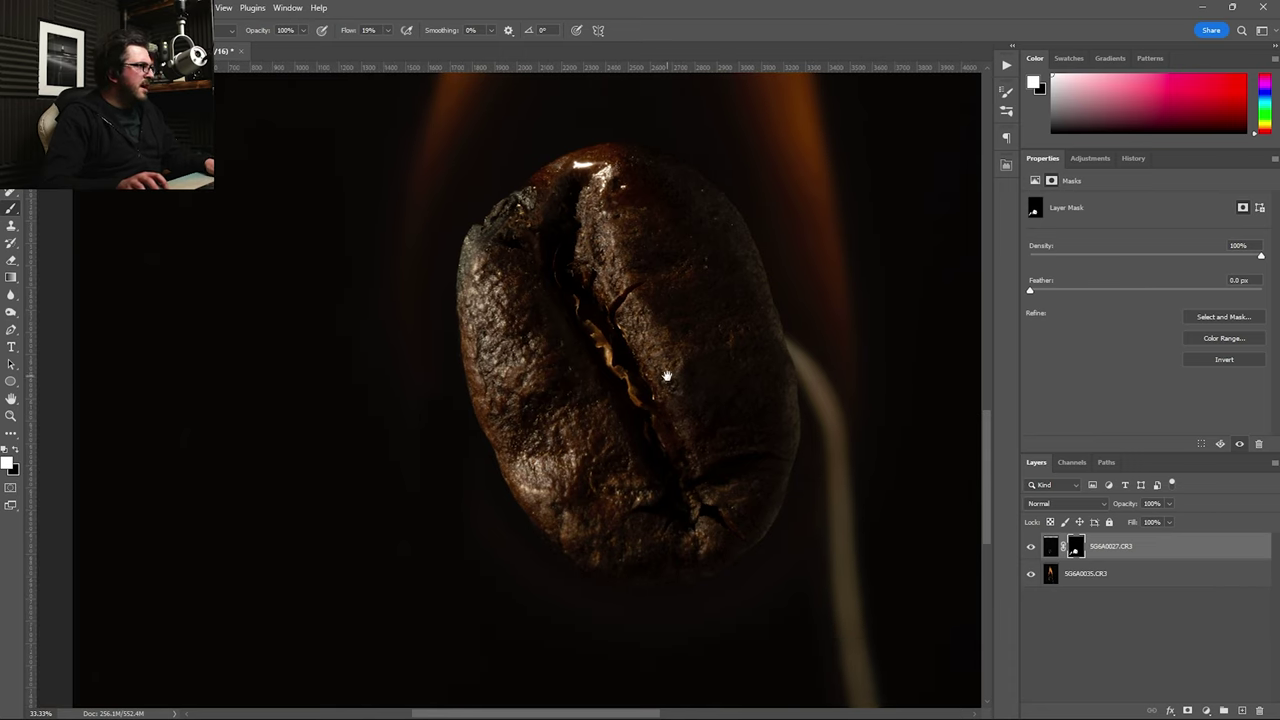
left_click_drag(655, 371, 346, 401)
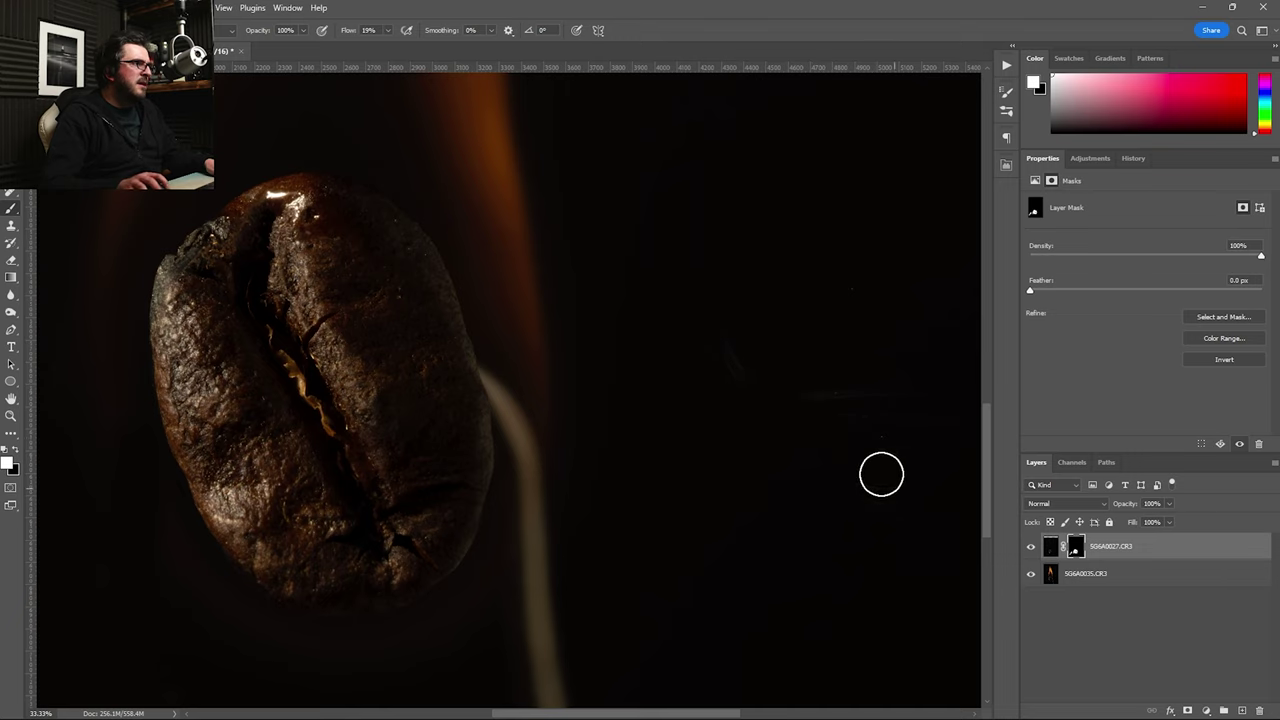
left_click_drag(766, 363, 691, 360)
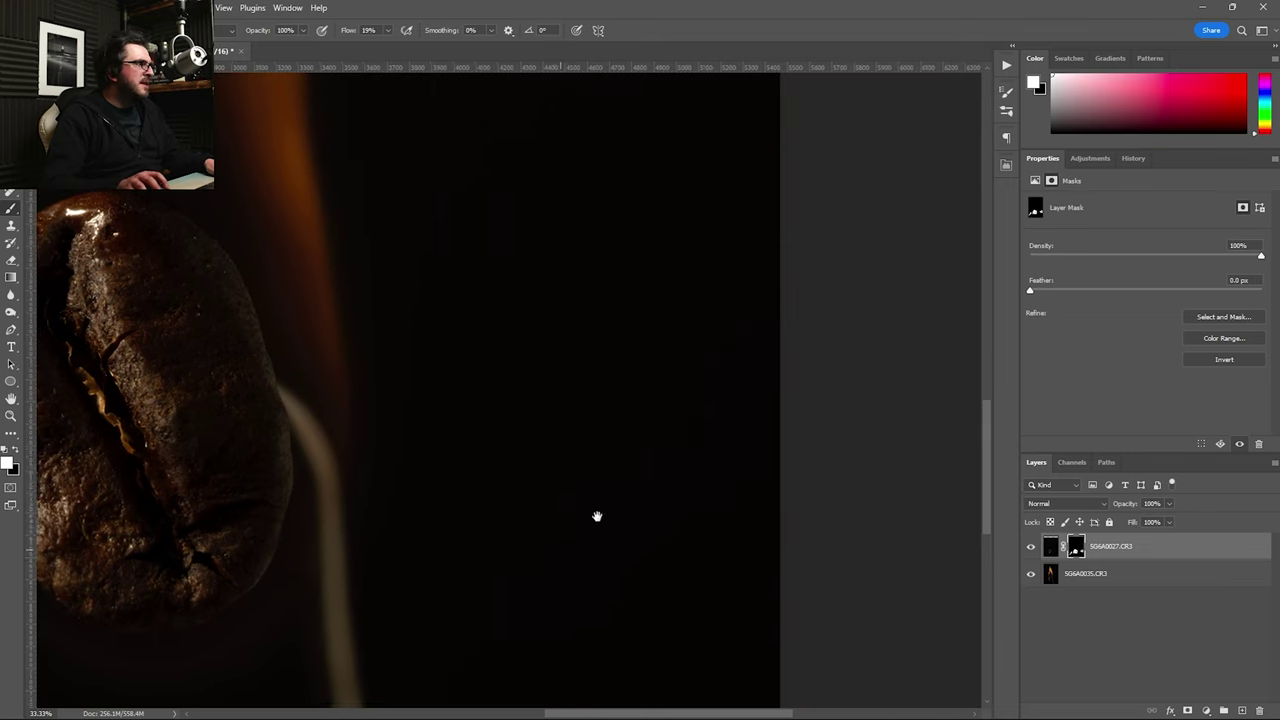
left_click_drag(597, 517, 730, 407)
left_click_drag(550, 501, 574, 351)
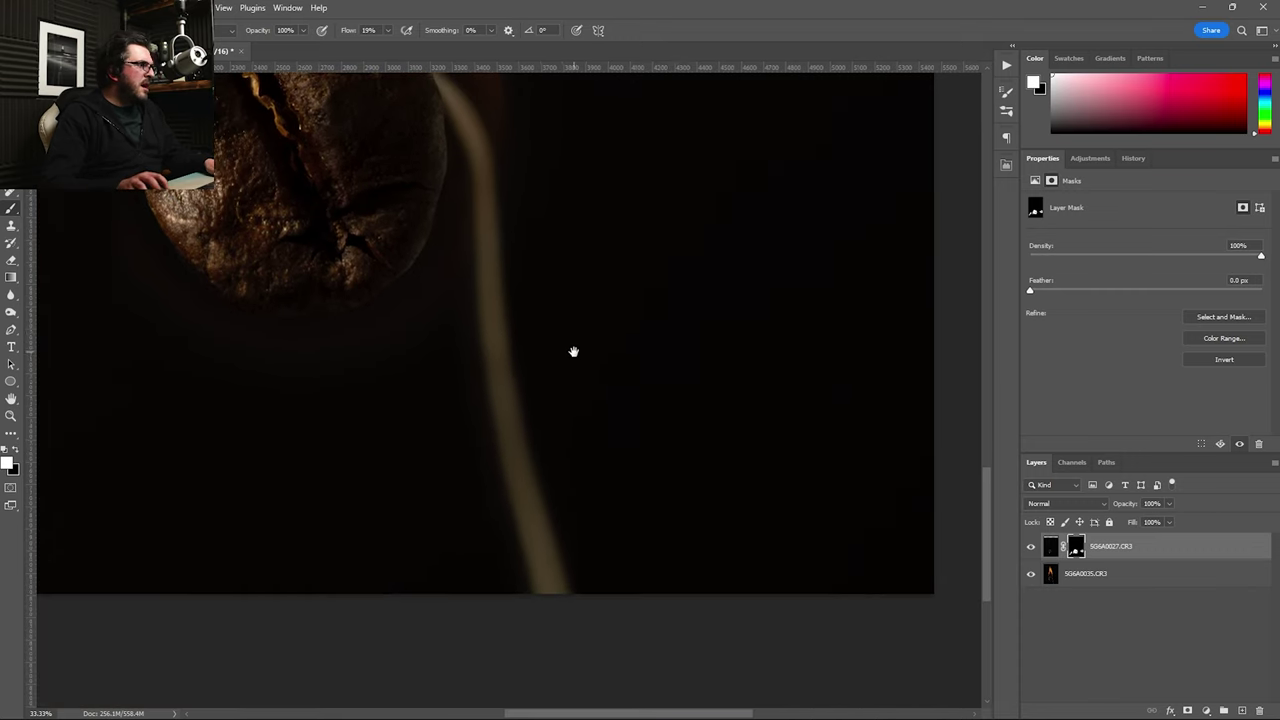
mouse_move(467, 311)
left_mouse_down()
mouse_move(518, 507)
mouse_move(494, 272)
mouse_move(538, 414)
mouse_move(481, 269)
mouse_move(465, 317)
mouse_move(493, 329)
mouse_move(524, 489)
left_mouse_up()
left_click_drag(614, 204, 644, 392)
mouse_move(486, 291)
left_mouse_down()
mouse_move(529, 410)
mouse_move(506, 360)
left_mouse_up()
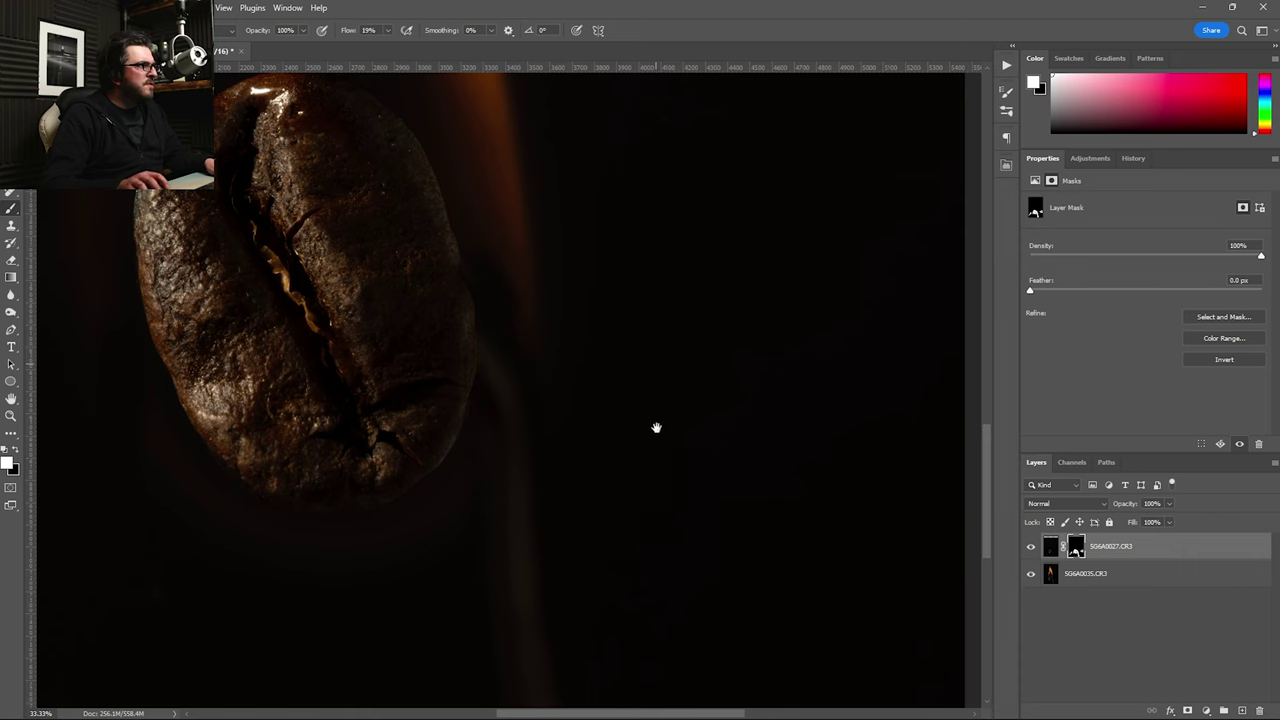
scroll(670, 450, "up", 3)
right_click(693, 491)
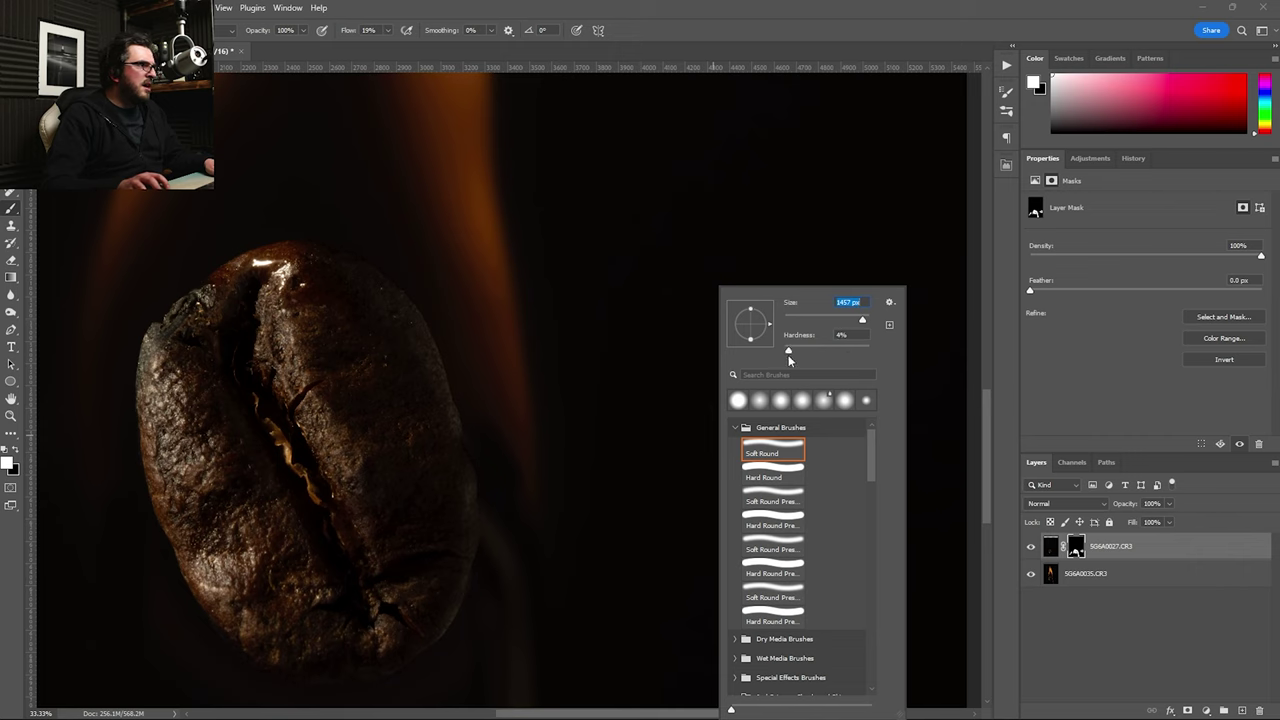
key("Return")
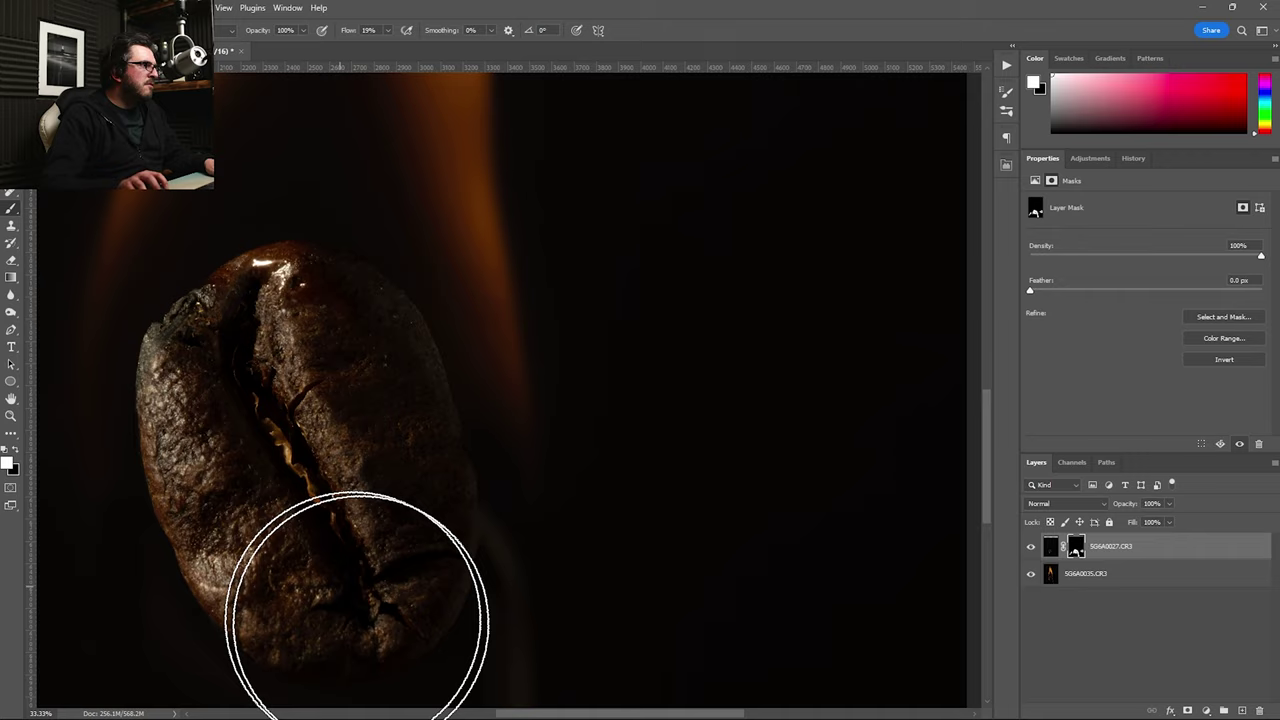
mouse_move(385, 555)
left_mouse_down()
mouse_move(430, 715)
mouse_move(500, 529)
mouse_move(393, 640)
left_mouse_up()
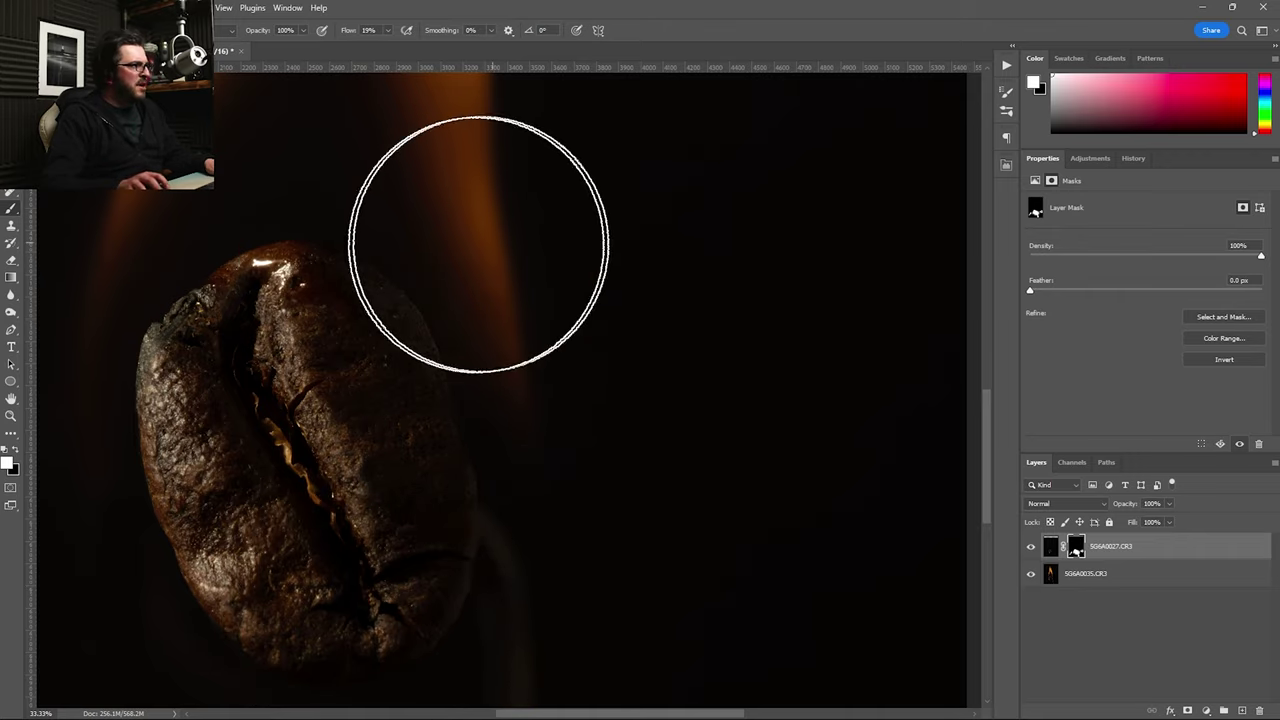
key("z")
left_click(408, 403)
left_click(545, 353)
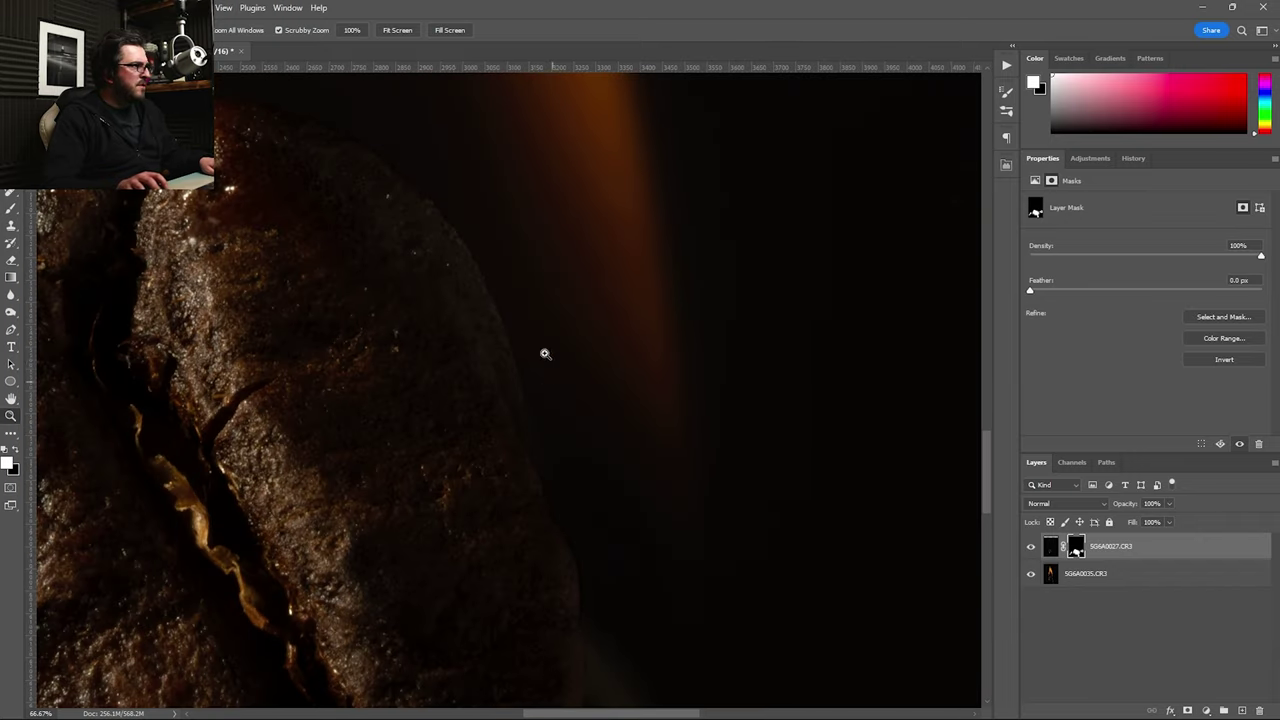
key("b")
right_click(450, 445)
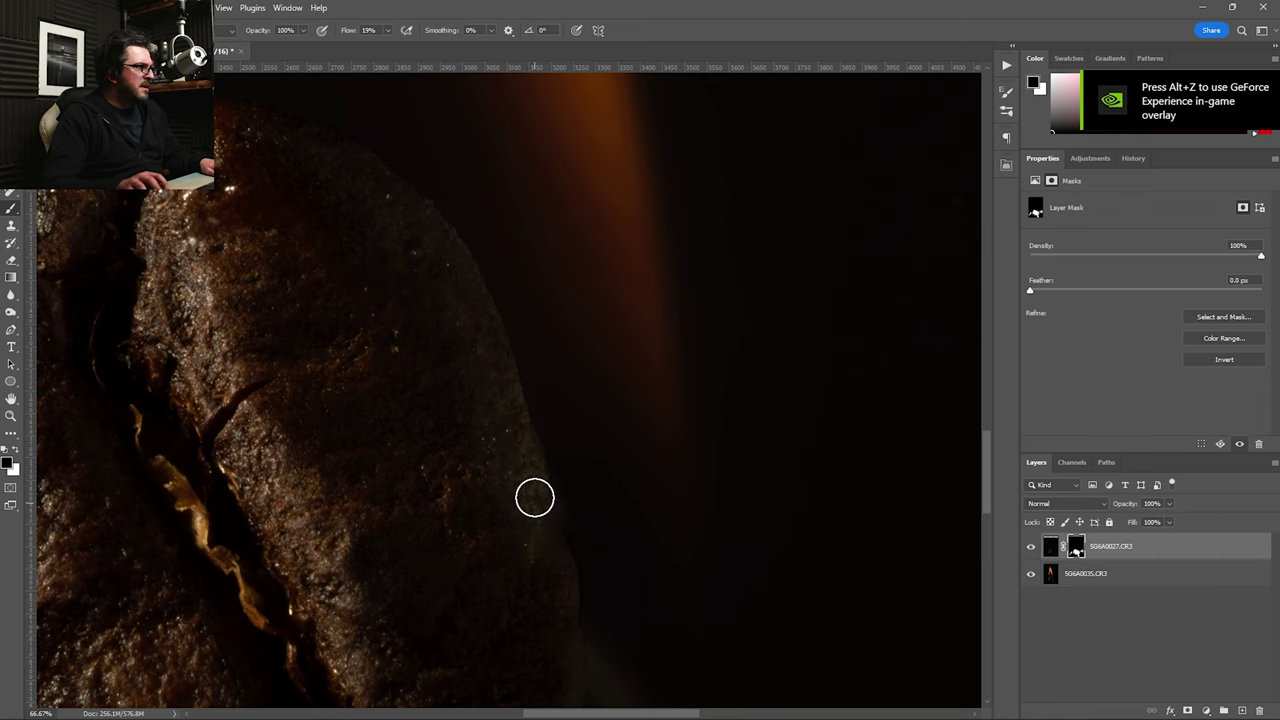
key("x")
left_click_drag(526, 469, 513, 418)
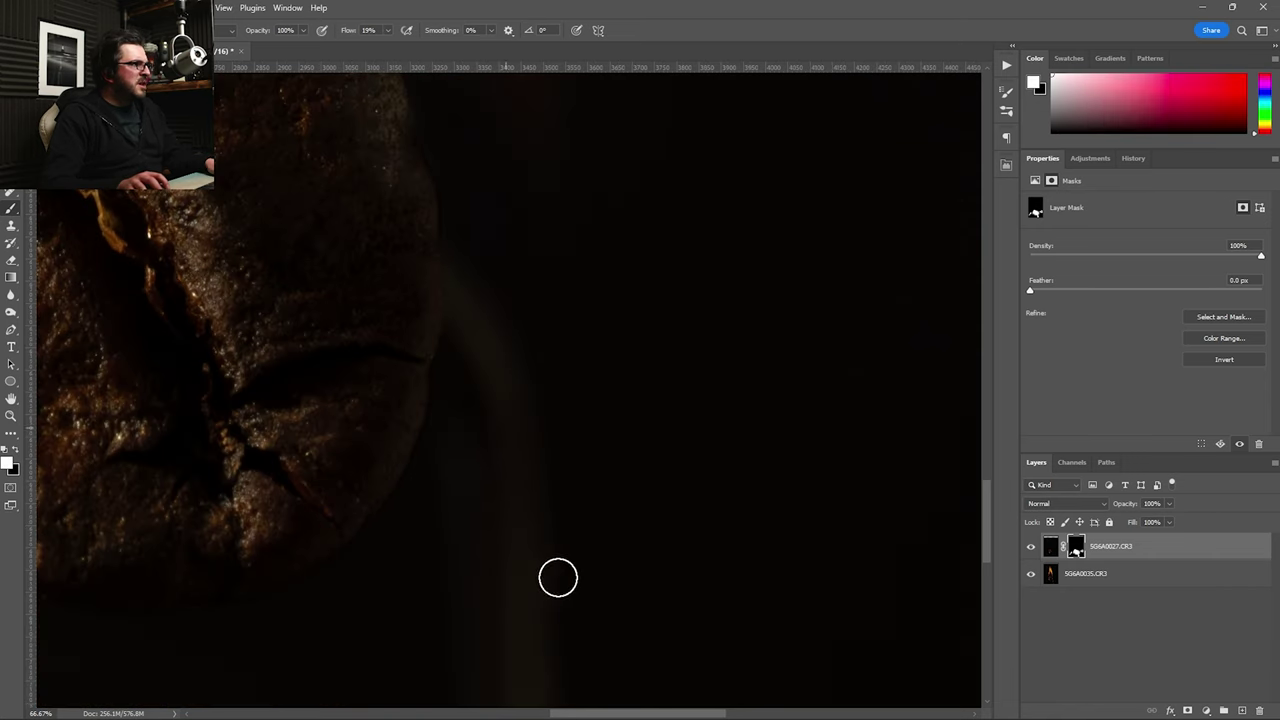
left_click_drag(565, 518, 589, 361)
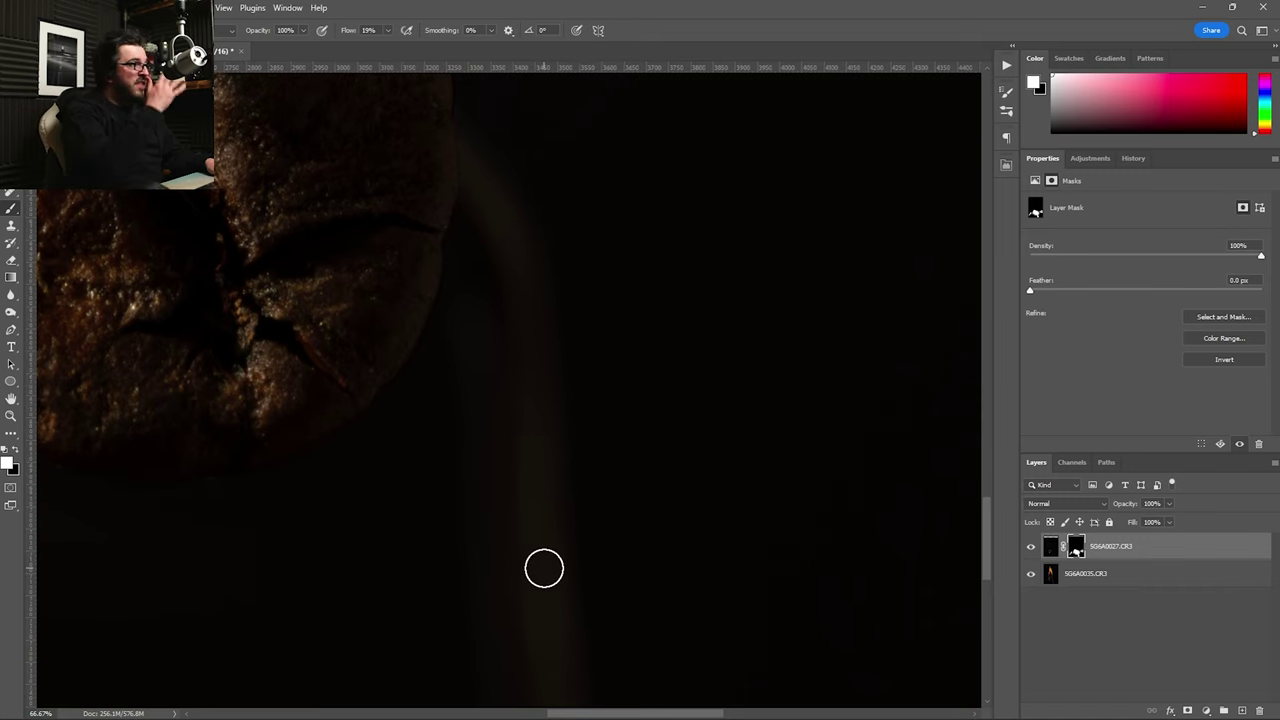
left_click_drag(628, 365, 660, 397)
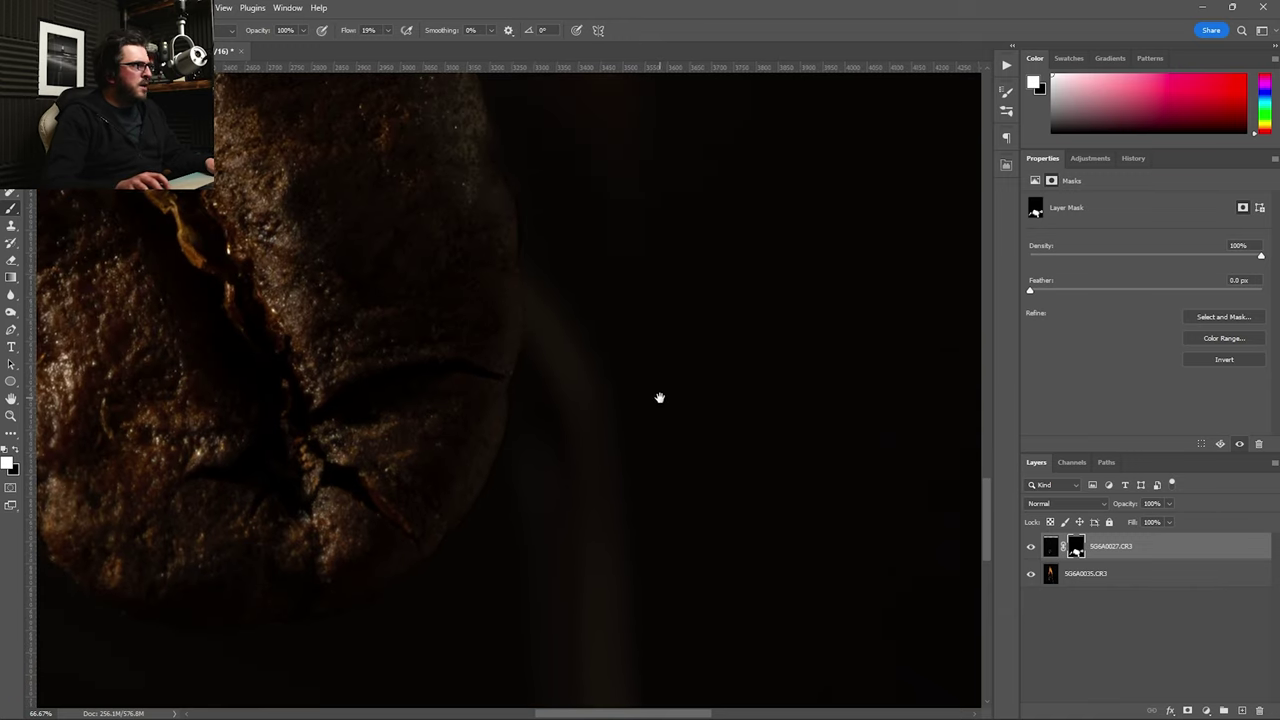
- Target the layer's image rather than its mask and stamp all visible layers into a new Layer 1
left_click(1050, 548)
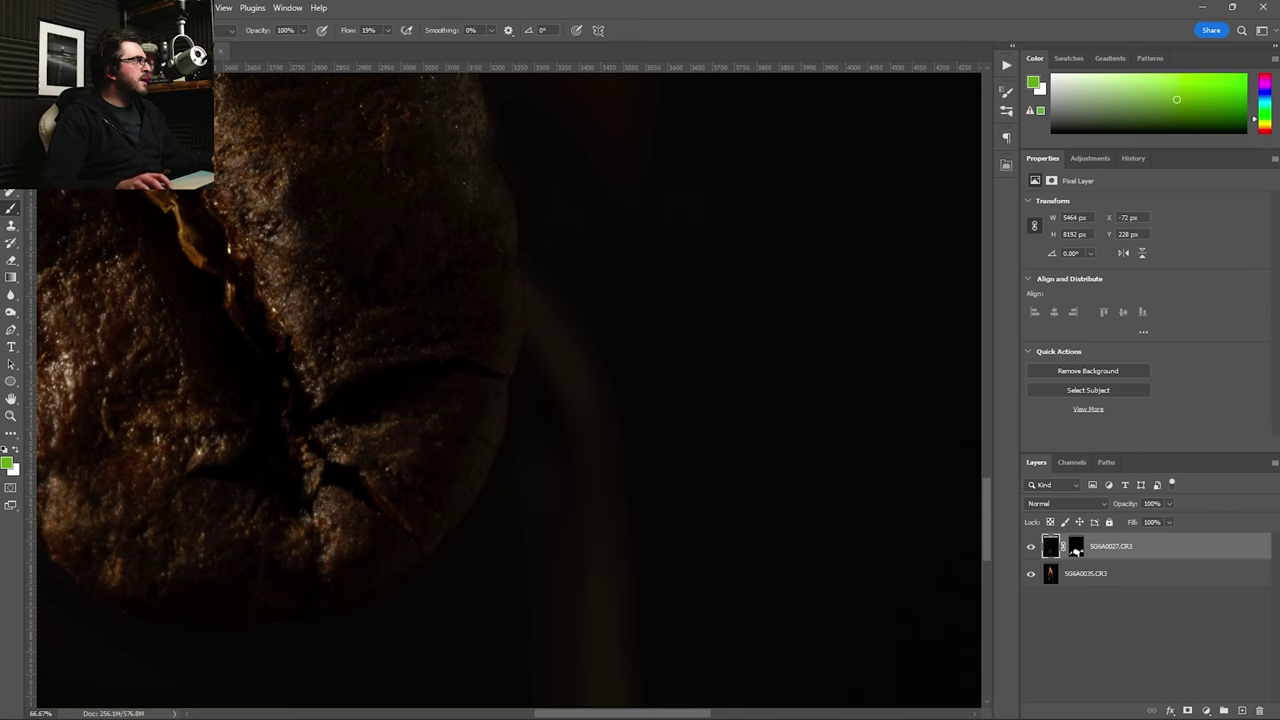
left_click(102, 7)
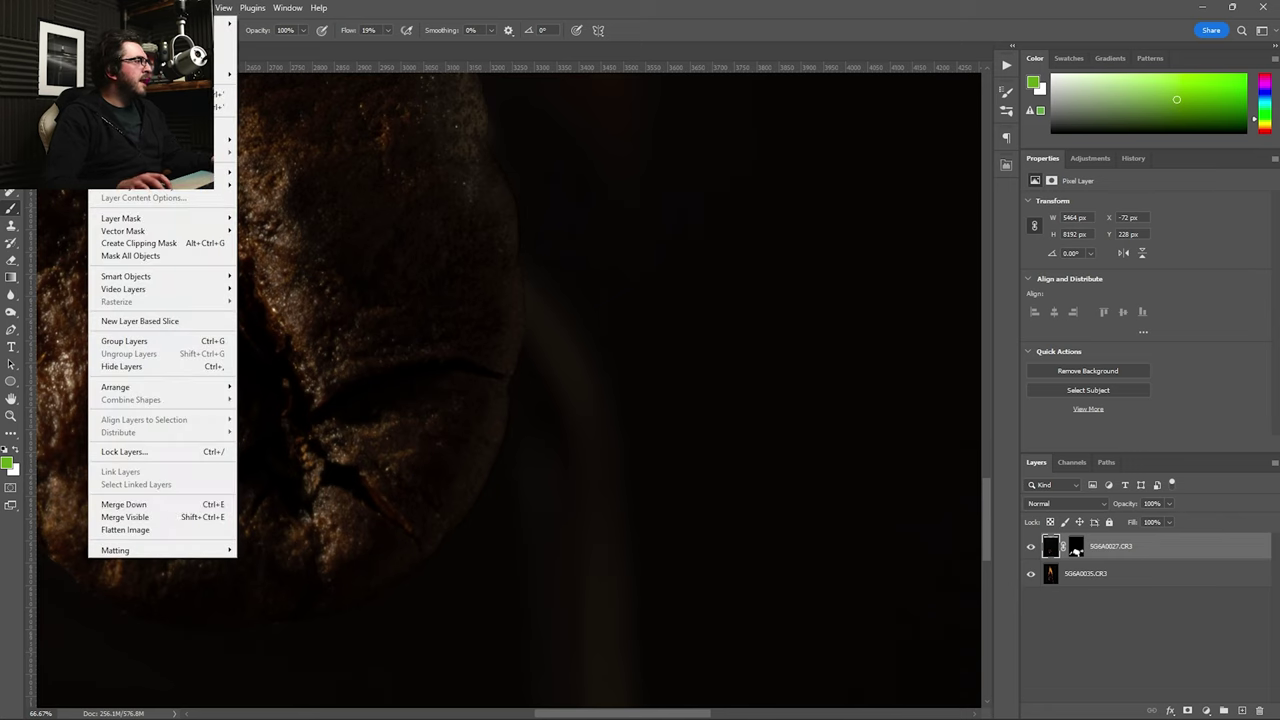
left_click(171, 518, "alt")
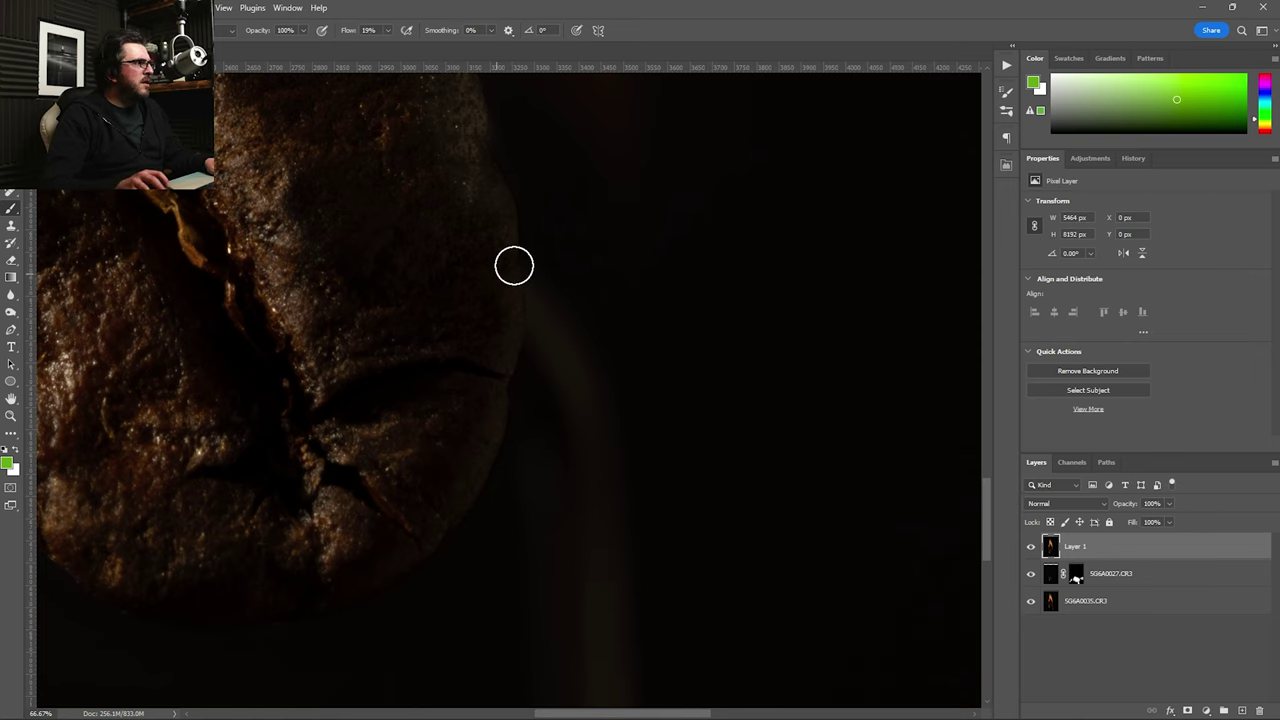
- Clone sampled dark background over the light patch and spots beside the bean, resampling nearby areas
key("p")
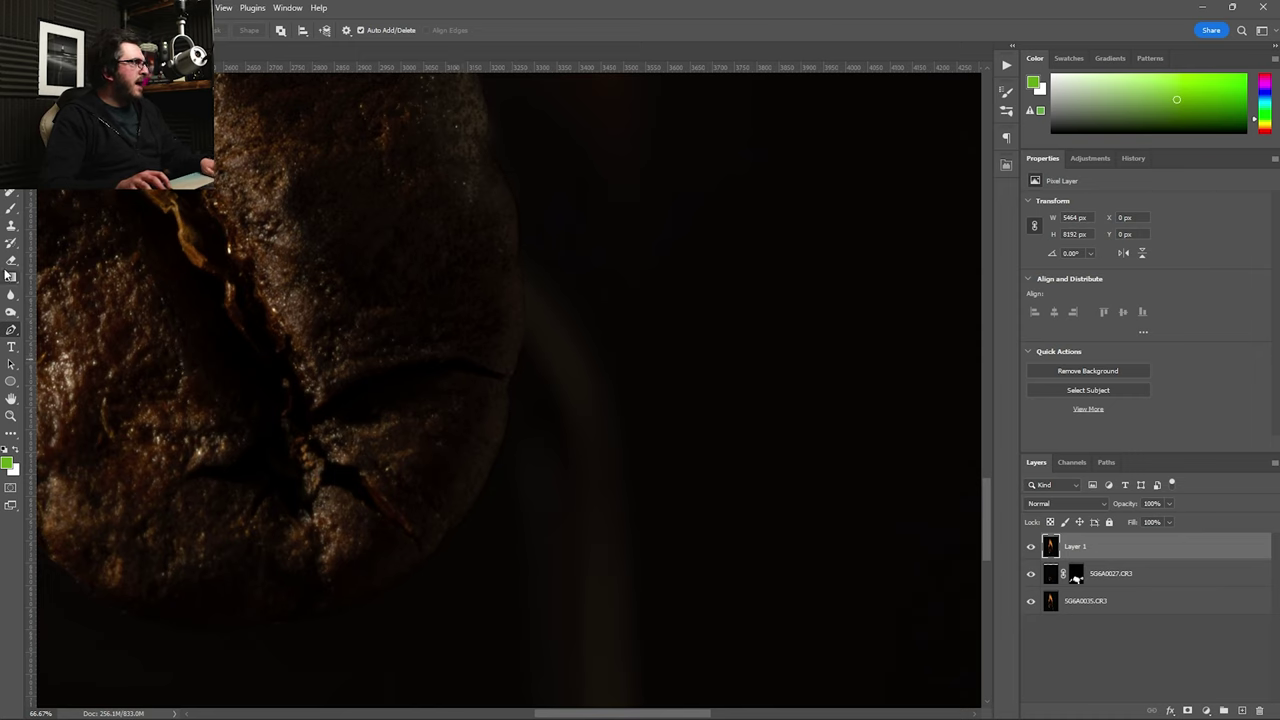
left_click(11, 225)
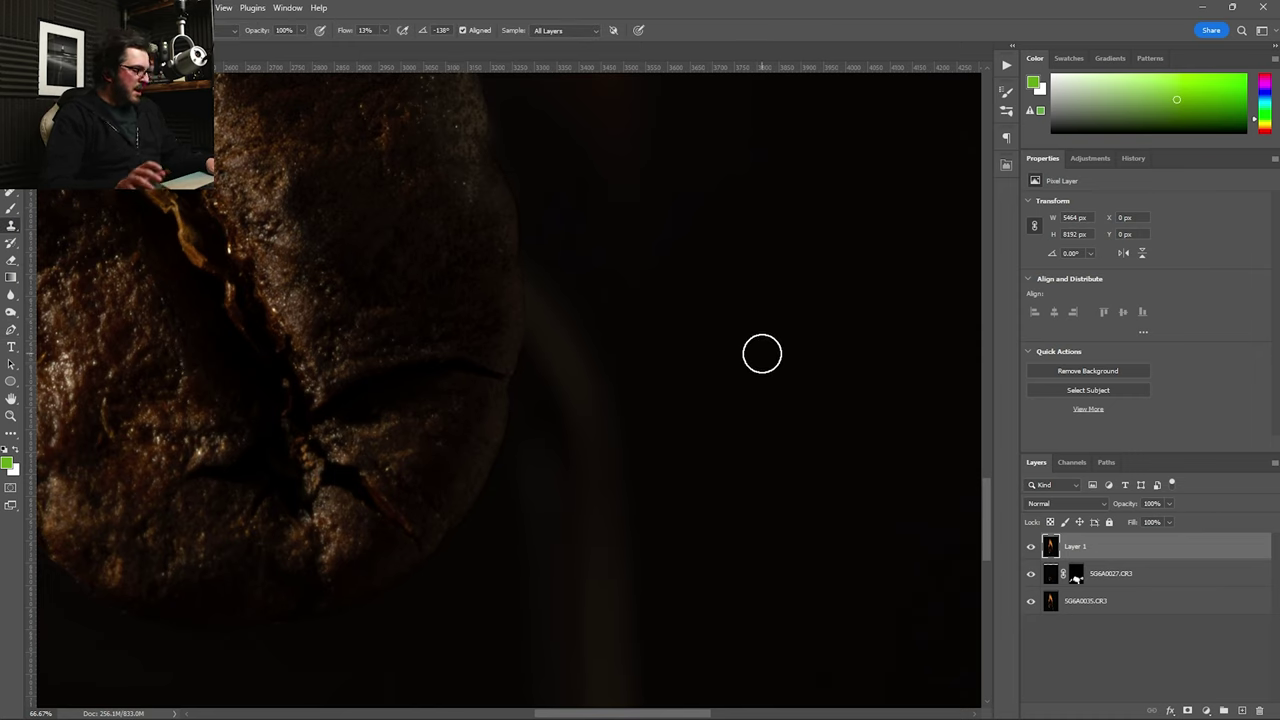
left_click(629, 251, "alt")
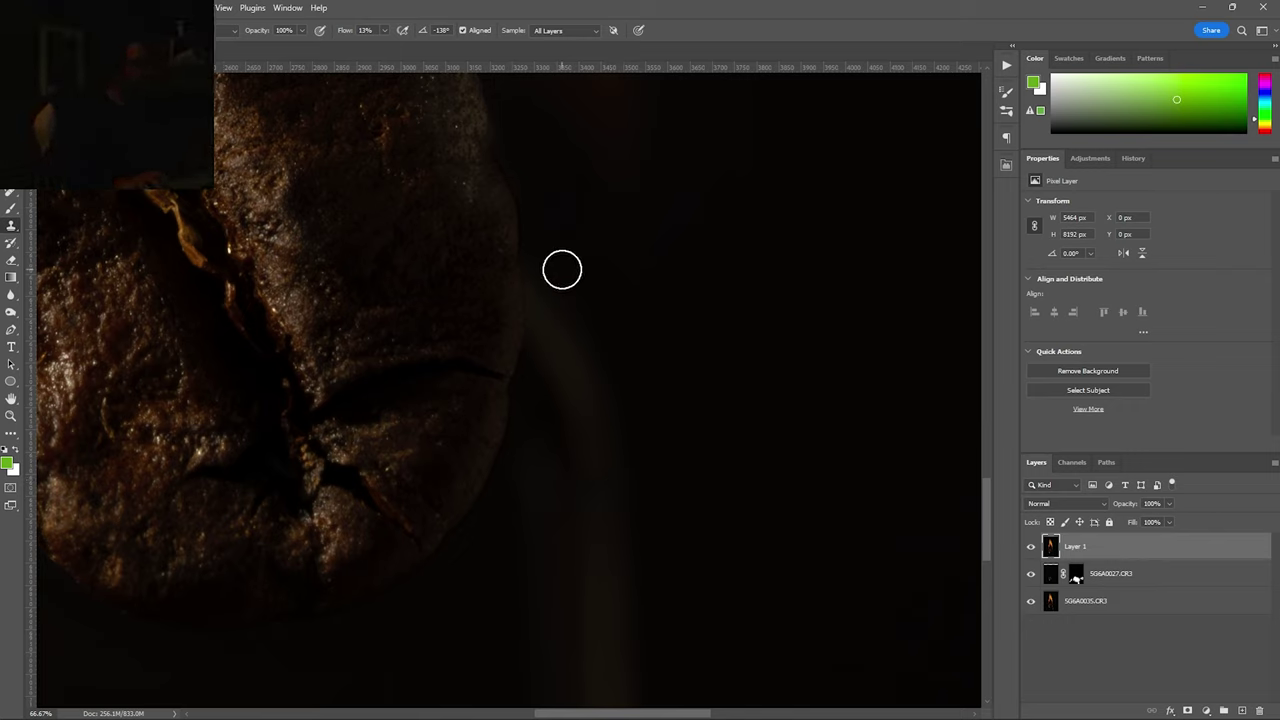
mouse_move(563, 272)
left_mouse_down()
mouse_move(563, 309)
mouse_move(547, 267)
mouse_move(551, 318)
mouse_move(590, 342)
mouse_move(584, 329)
mouse_move(582, 378)
mouse_move(605, 447)
mouse_move(591, 442)
mouse_move(553, 307)
mouse_move(546, 364)
mouse_move(546, 285)
mouse_move(543, 324)
mouse_move(546, 304)
mouse_move(576, 427)
mouse_move(599, 395)
mouse_move(689, 379)
left_mouse_up()
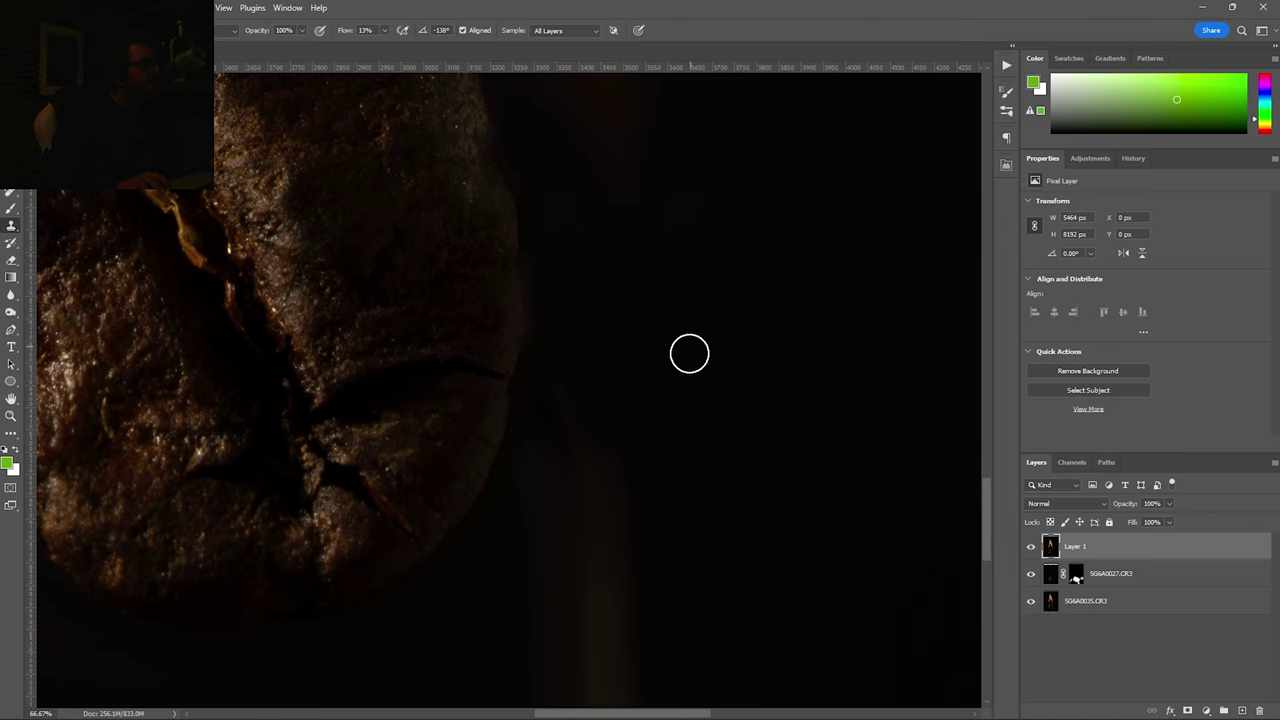
left_click(679, 337, "alt")
mouse_move(557, 297)
left_mouse_down()
mouse_move(559, 365)
mouse_move(576, 371)
mouse_move(621, 556)
mouse_move(575, 539)
mouse_move(582, 475)
mouse_move(563, 451)
mouse_move(641, 381)
mouse_move(729, 389)
mouse_move(653, 392)
mouse_move(583, 480)
mouse_move(564, 484)
mouse_move(555, 437)
mouse_move(662, 428)
mouse_move(652, 398)
mouse_move(579, 452)
mouse_move(564, 489)
mouse_move(545, 447)
mouse_move(536, 491)
mouse_move(529, 453)
mouse_move(527, 494)
mouse_move(557, 493)
mouse_move(540, 334)
mouse_move(542, 515)
mouse_move(611, 476)
mouse_move(604, 509)
mouse_move(631, 449)
mouse_move(729, 480)
left_mouse_up()
left_click(654, 392, "alt")
left_click(651, 397, "alt")
scroll(729, 480, "down", 5)
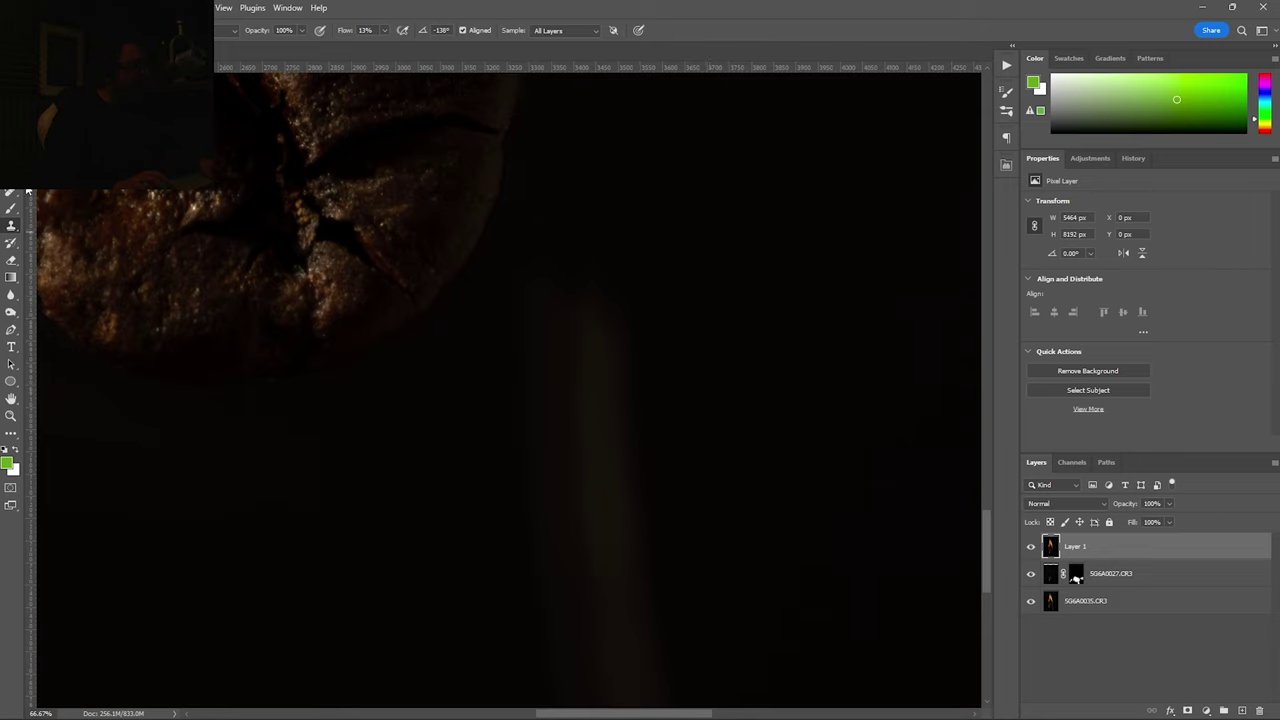
- Lasso a selection around the pale light streak below the bean
key("l")
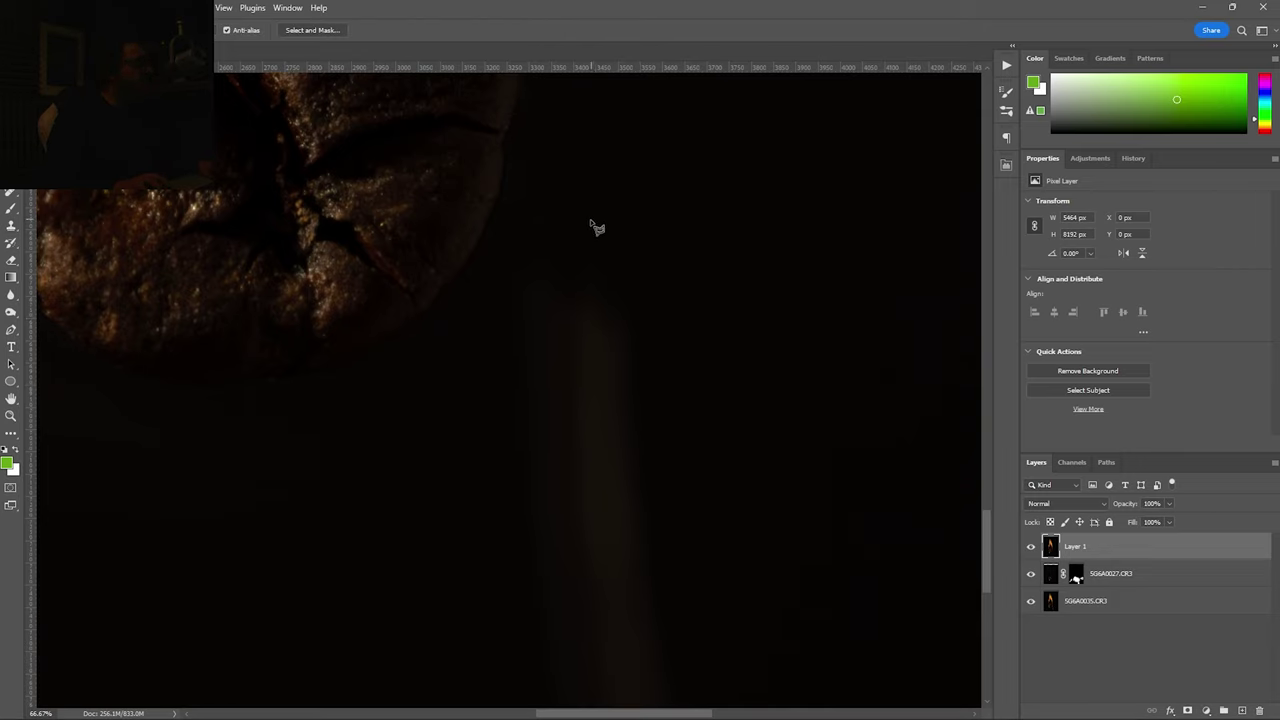
mouse_move(589, 222)
left_mouse_down()
mouse_move(671, 256)
mouse_move(682, 457)
mouse_move(575, 148)
left_mouse_up()
left_click(651, 543)
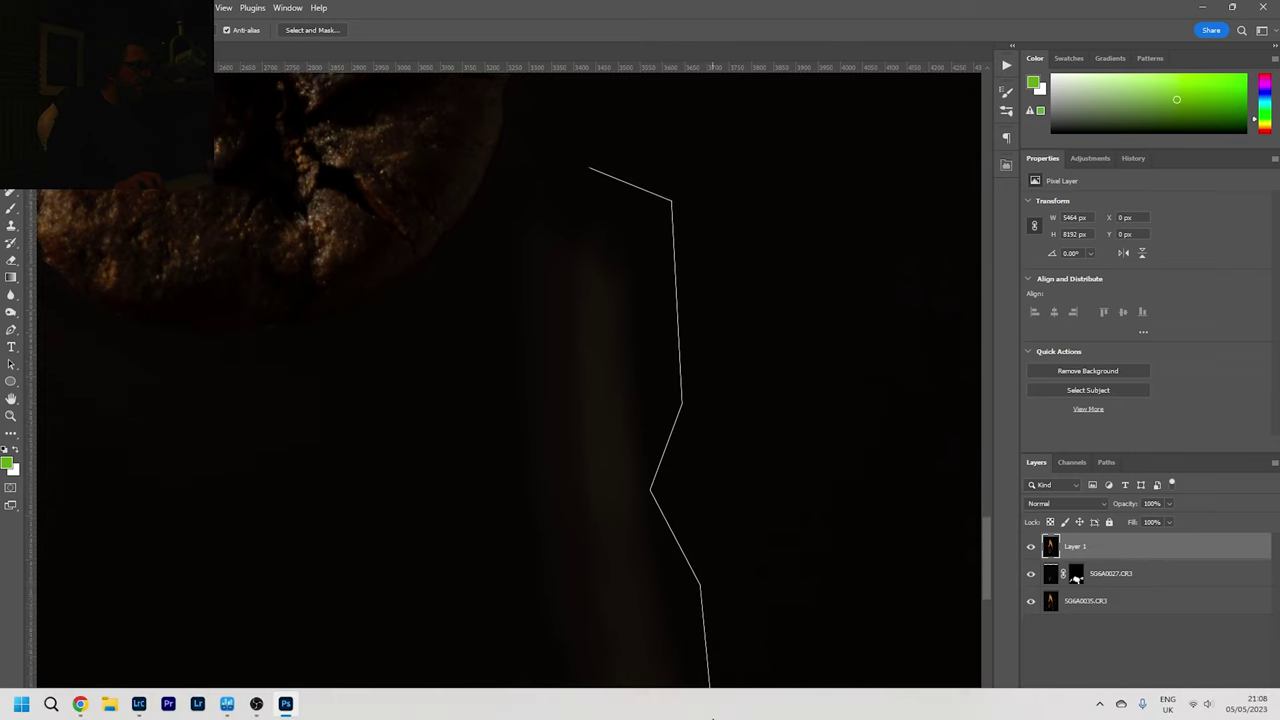
left_click(745, 712)
left_click(490, 712)
left_click(457, 390)
double_click(487, 188)
- Patch the streak with dark background from the right, deselect, and fit the image on screen
right_click(11, 190)
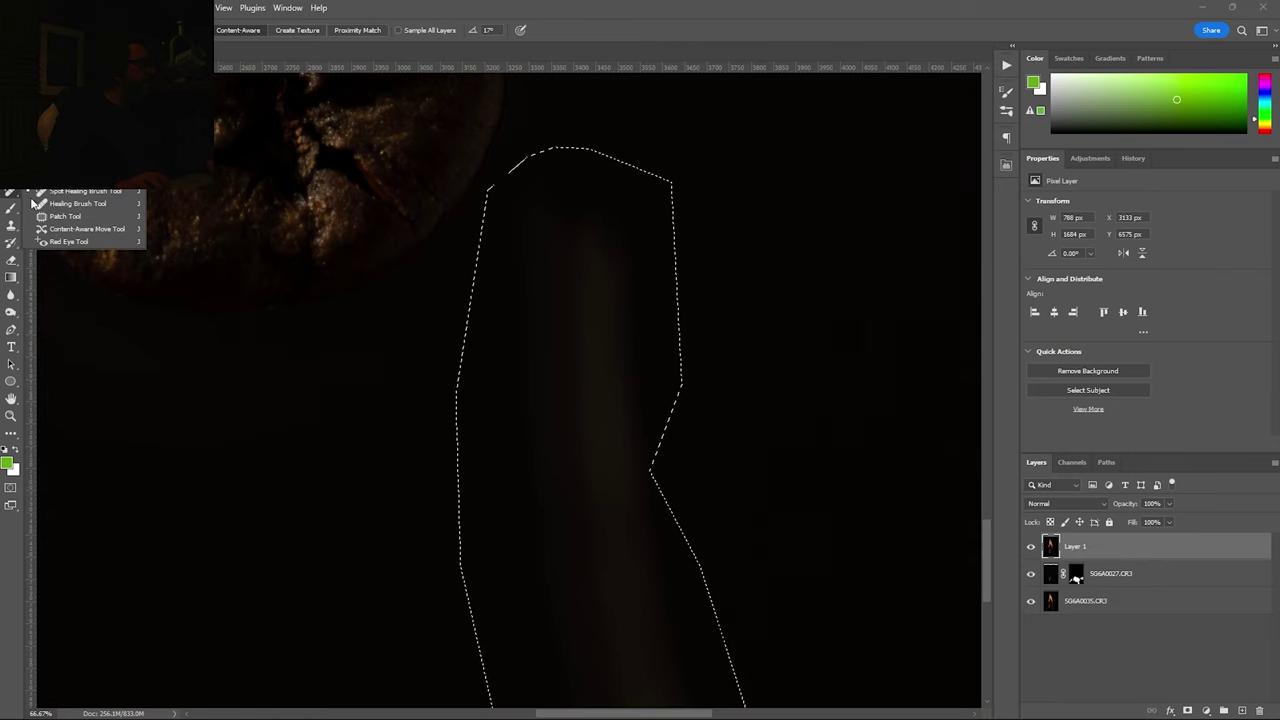
left_click(60, 224)
left_click_drag(570, 530, 858, 537)
key("ctrl+d")
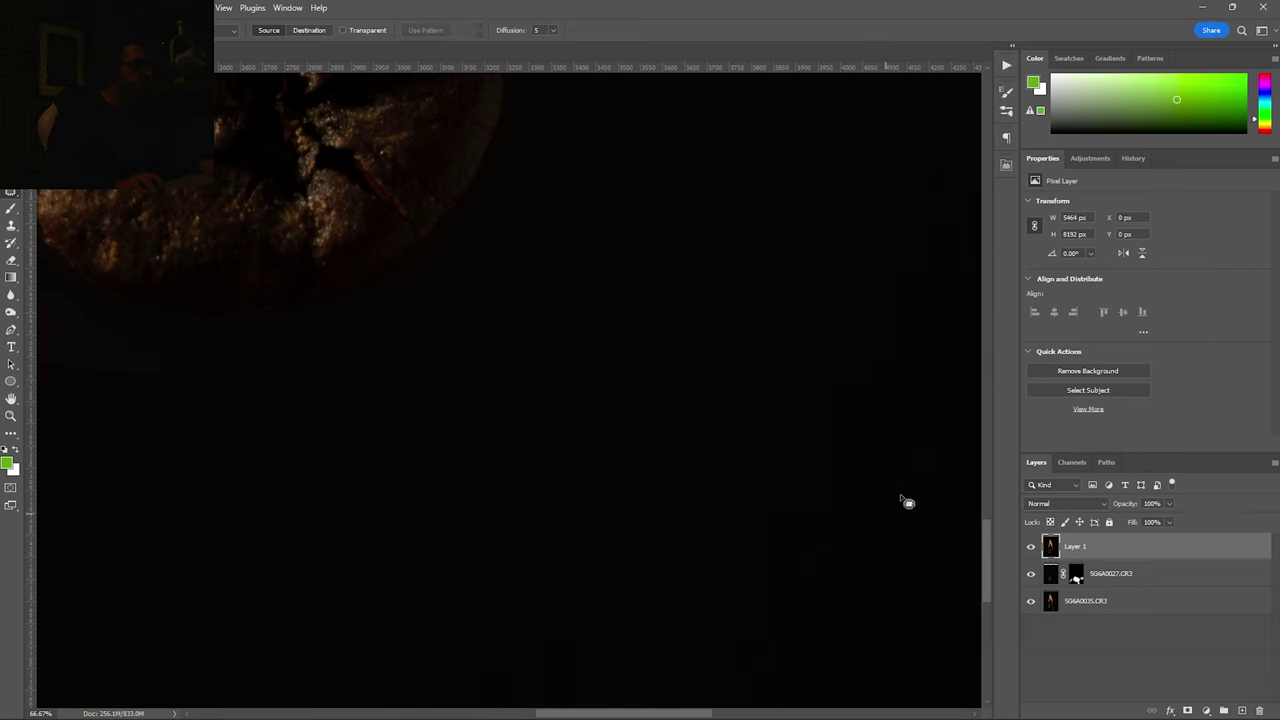
key("z")
right_click(605, 398)
left_click(650, 404)
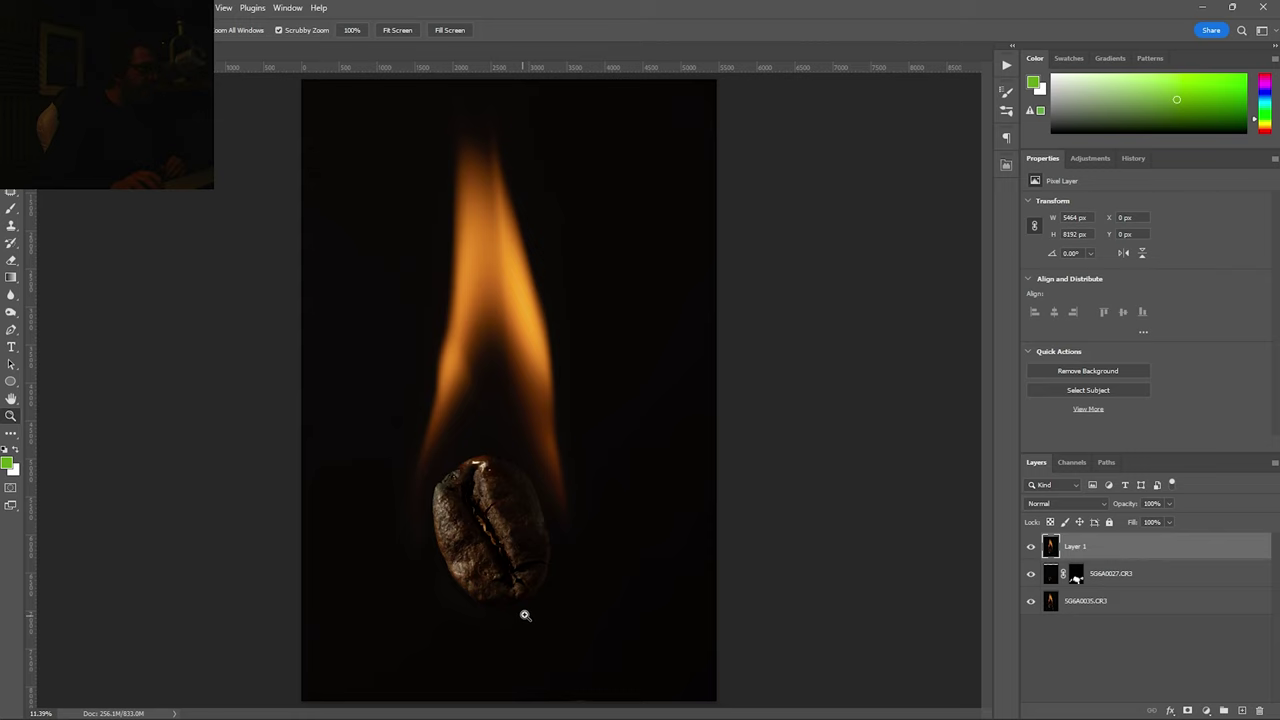
left_click_drag(525, 614, 569, 620)
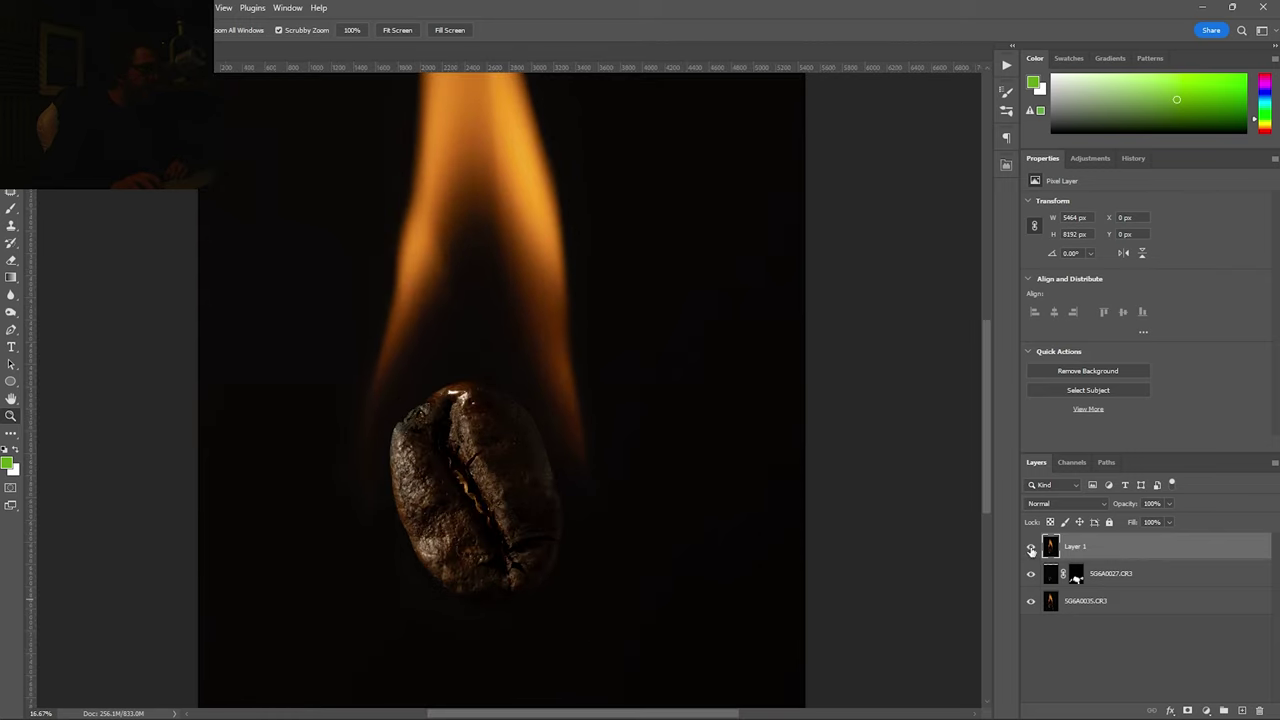
left_click(1031, 550)
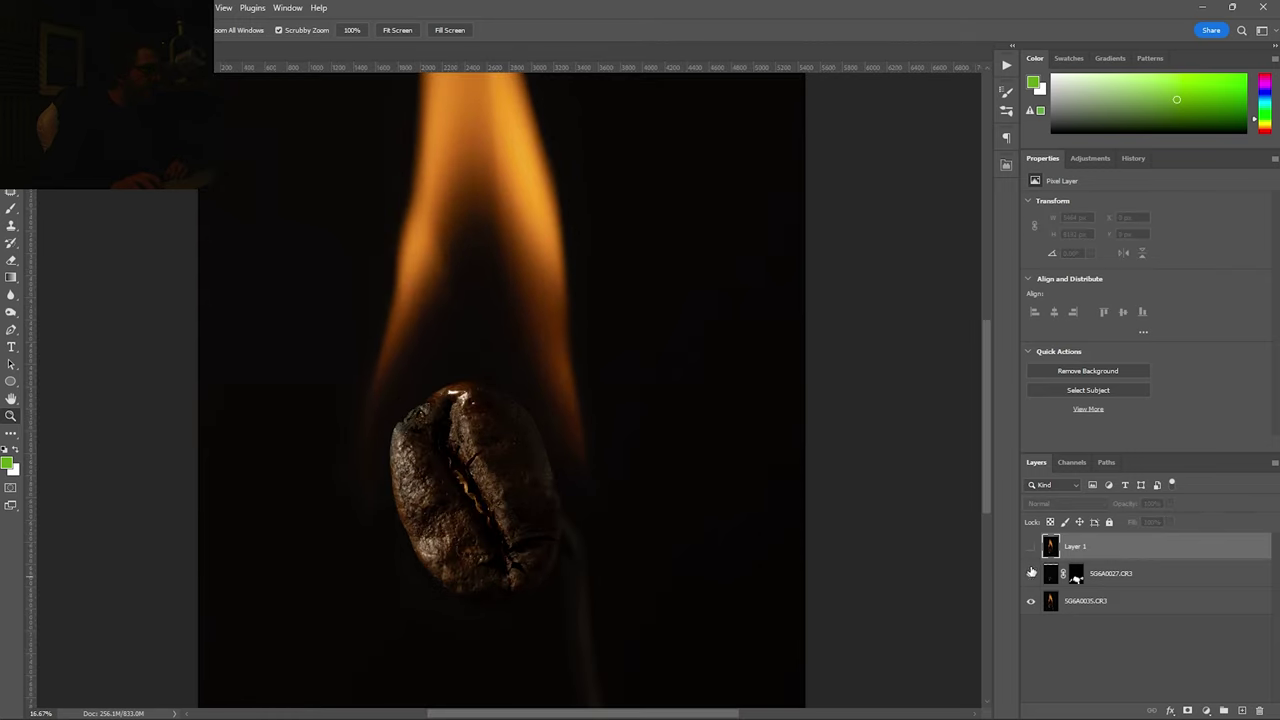
left_click(1031, 548)
left_click(1031, 548)
left_click(1031, 548)
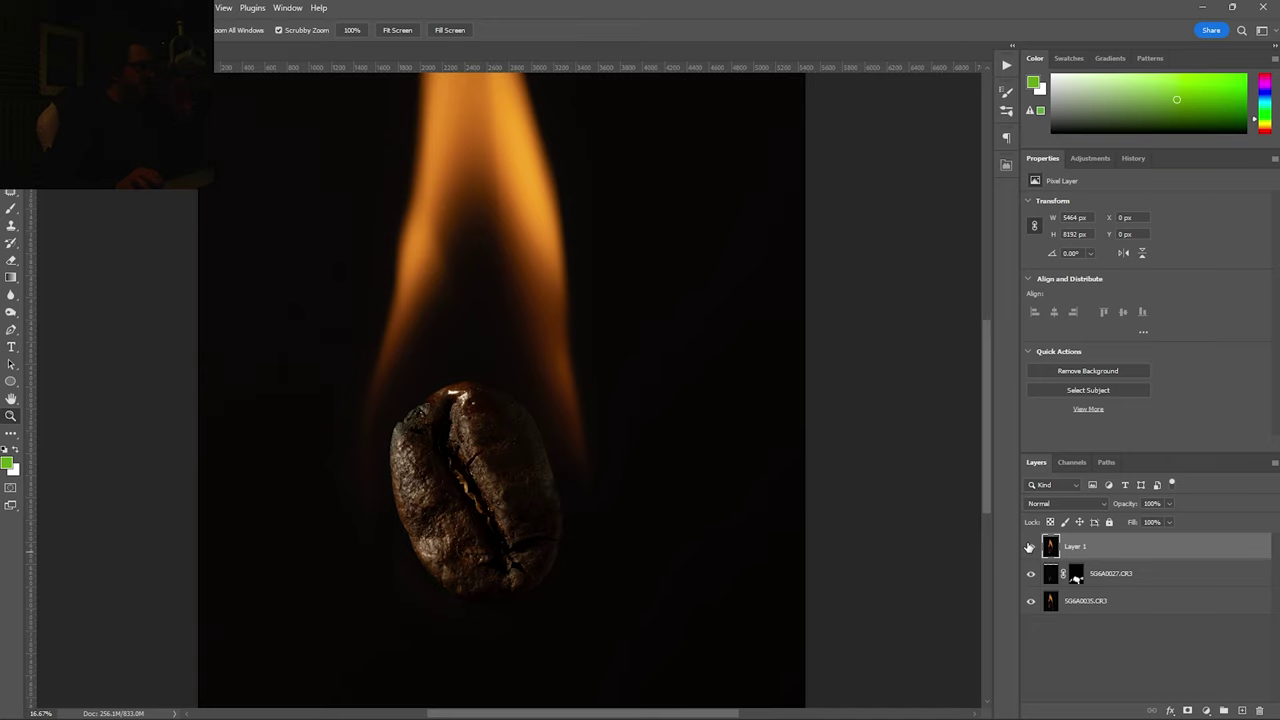
right_click(369, 391)
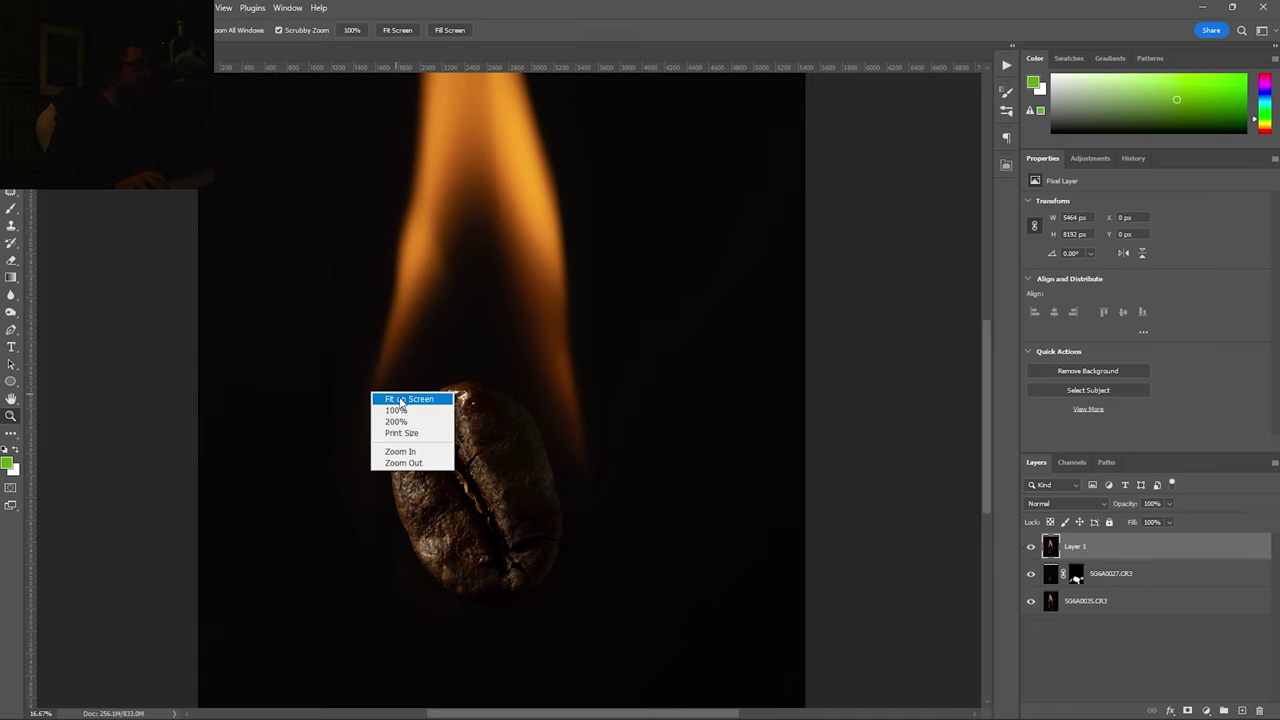
left_click(399, 398)
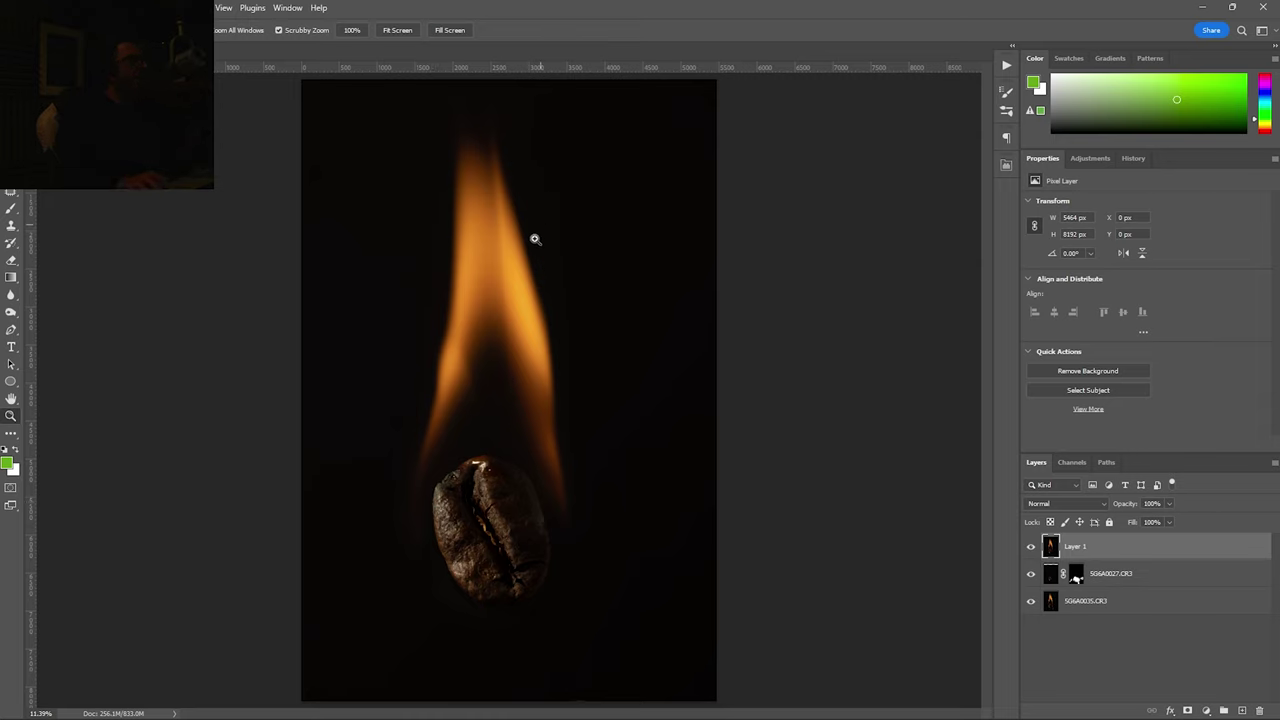
- Make Layer 1 copy from Layer 1 and apply Filter > Camera Raw Filter to it
left_click_drag(1090, 547, 1242, 710)
left_click(178, 7)
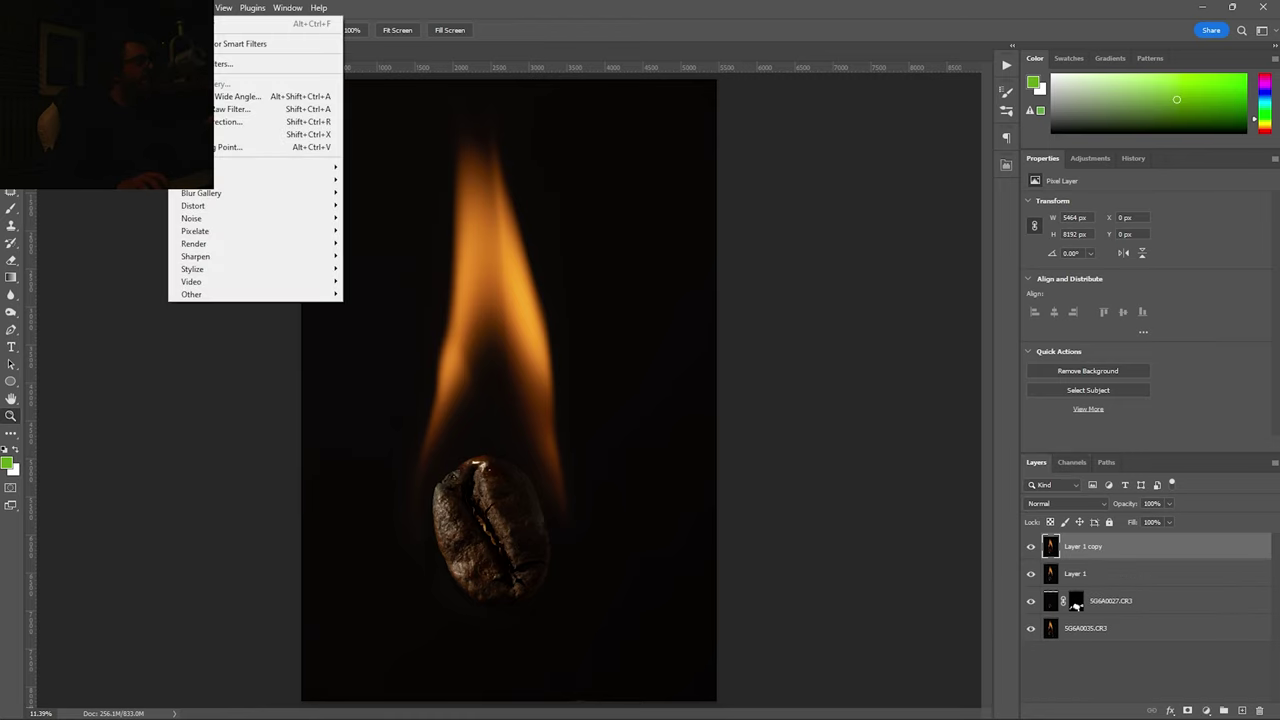
left_click(228, 108)
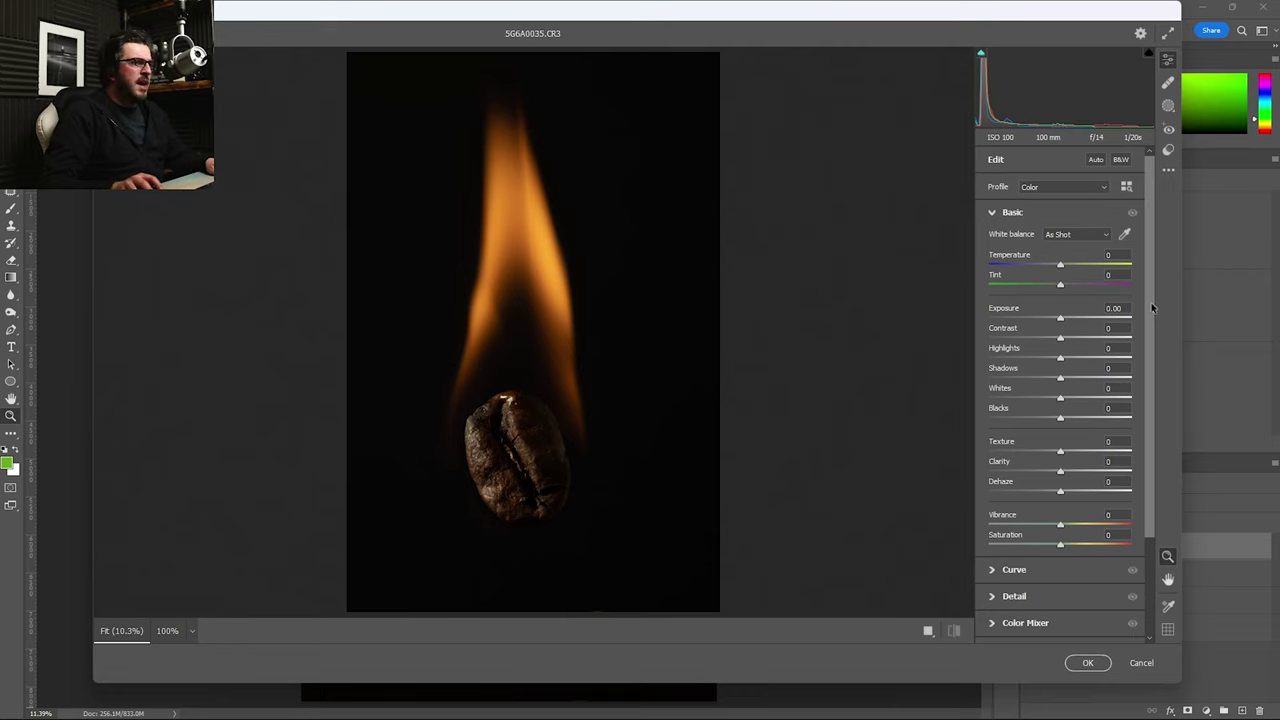
- In the Basic panel set Highlights -6, Whites +38 and Exposure +0.55
scroll(1151, 302, "down", 1)
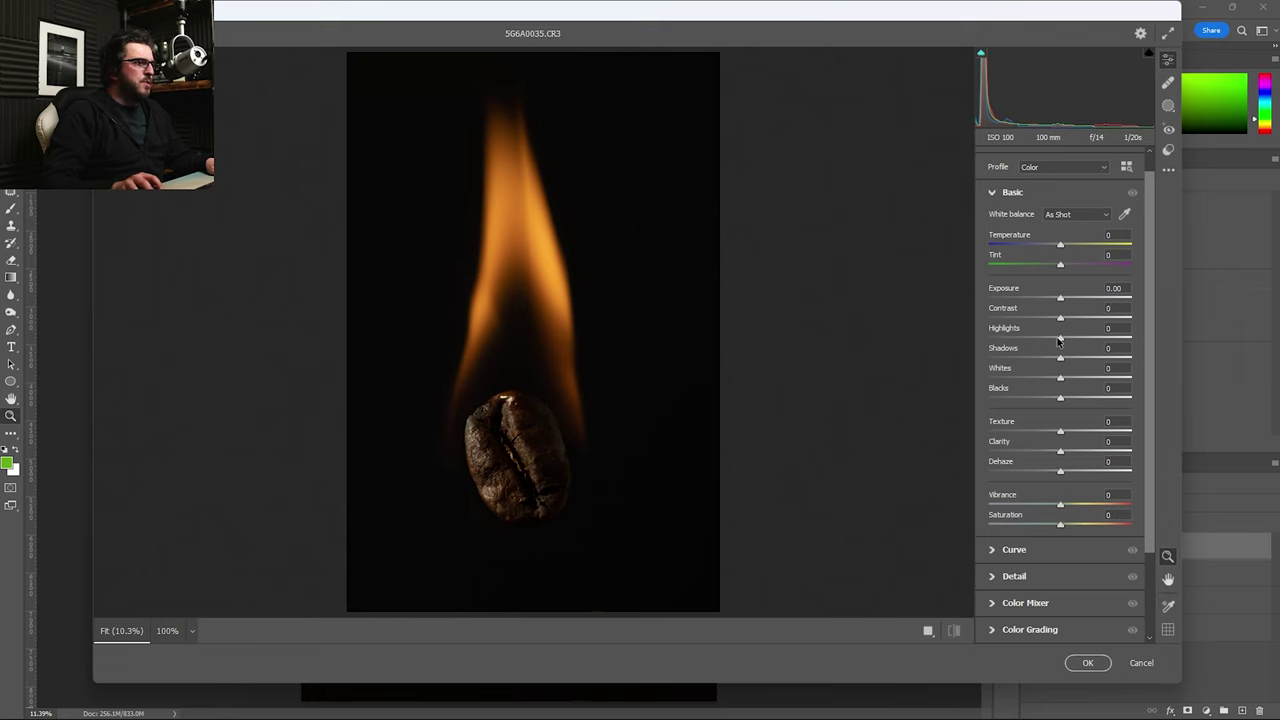
left_click_drag(1060, 342, 1087, 379)
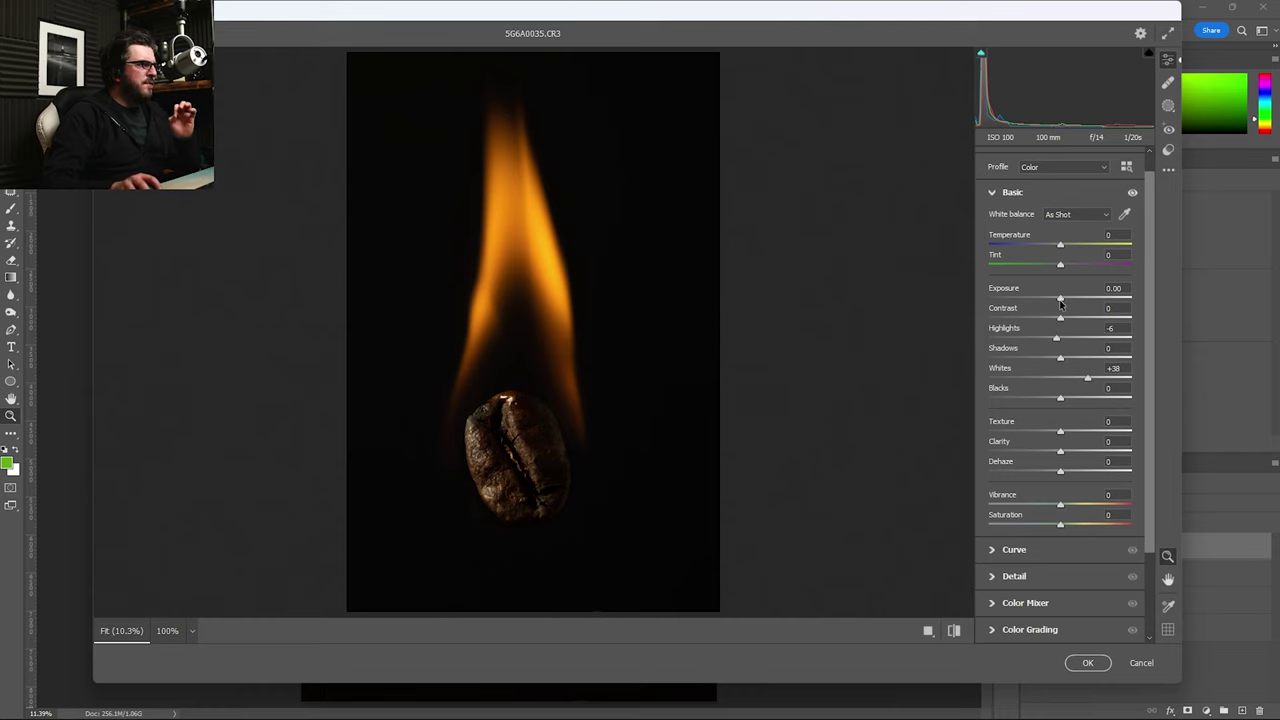
left_click_drag(1060, 299, 1077, 305)
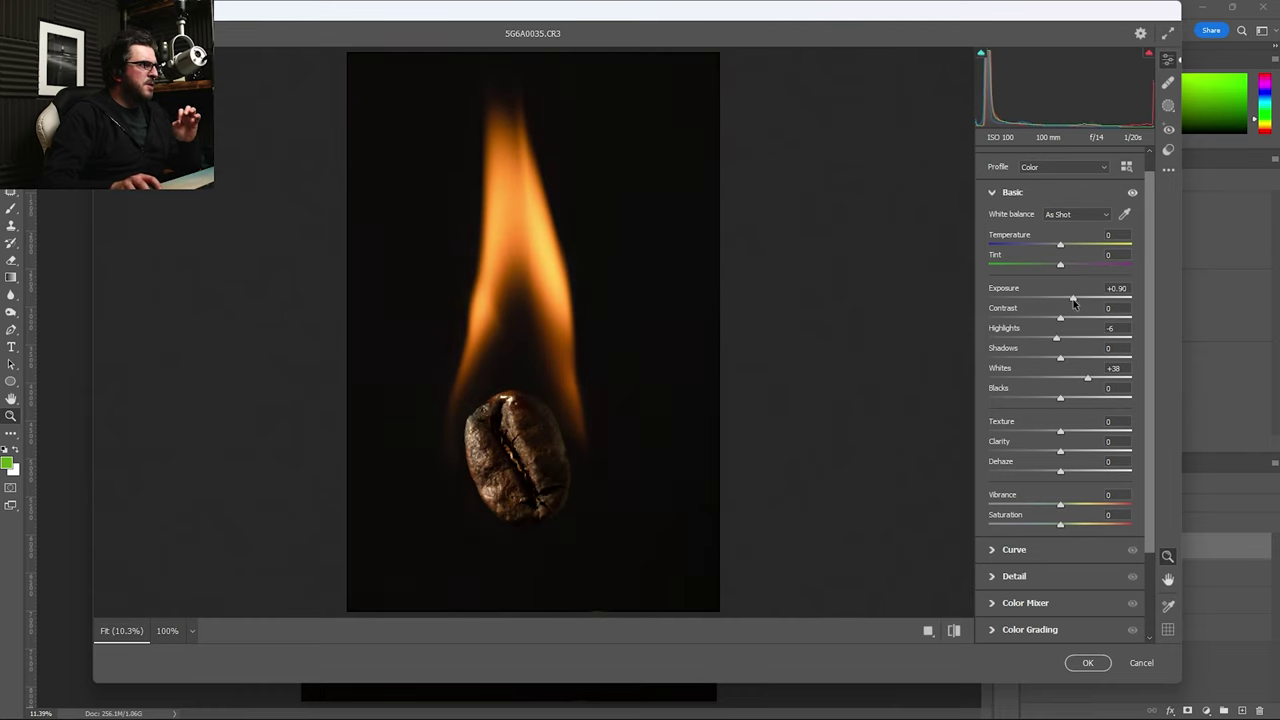
scroll(1070, 350, "down", 2)
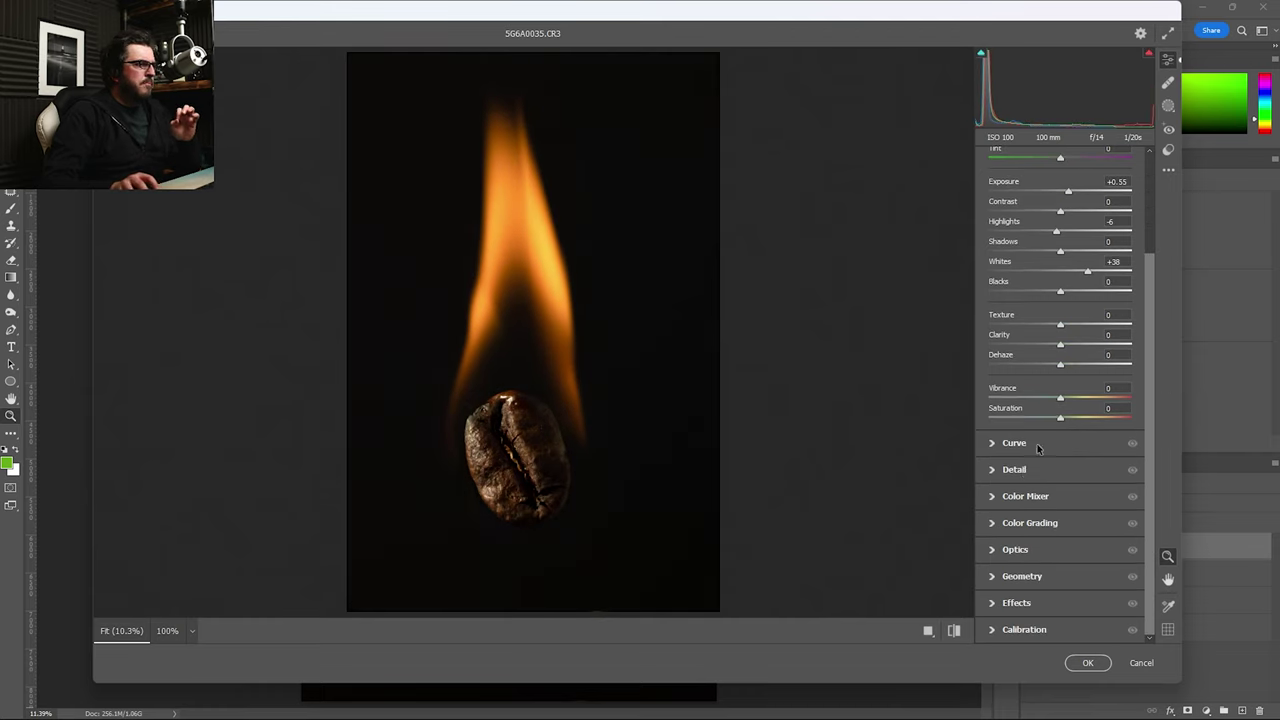
- In the Color Mixer, adjust Yellows luminance, settling at +40 to warm the flame
left_click(1002, 496)
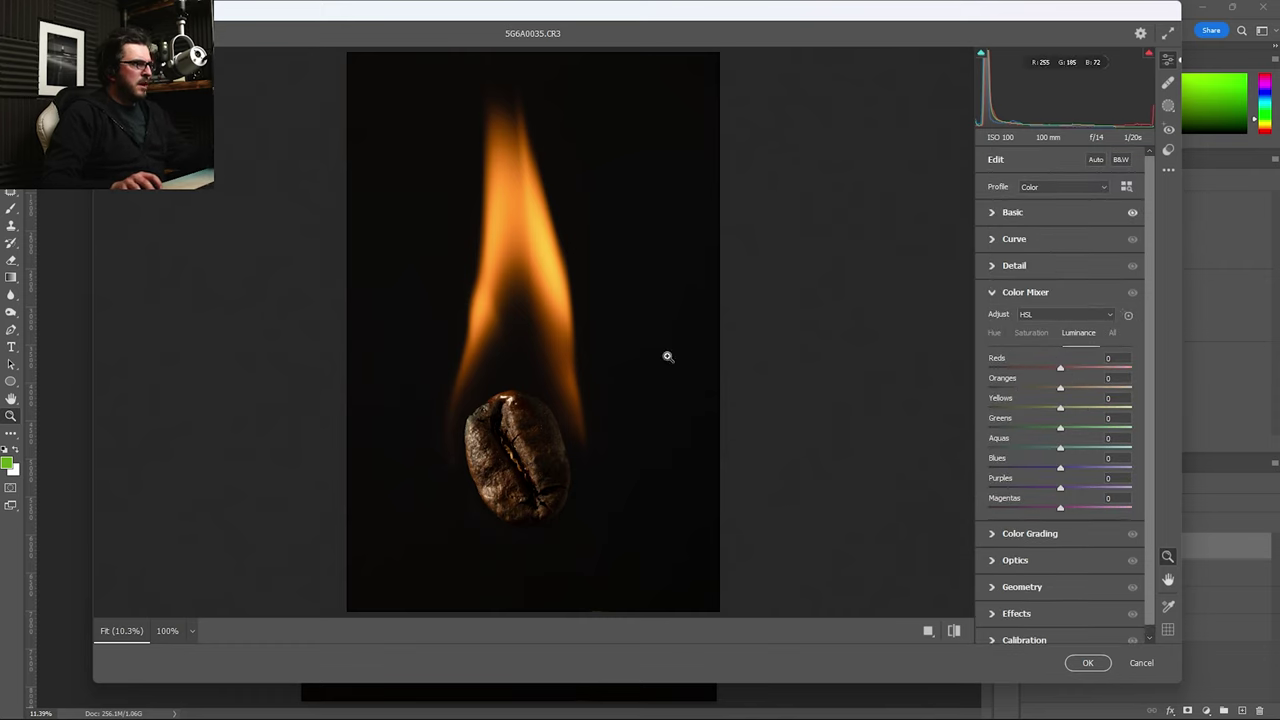
left_click_drag(1060, 410, 1126, 410)
left_click_drag(1168, 453, 1113, 490)
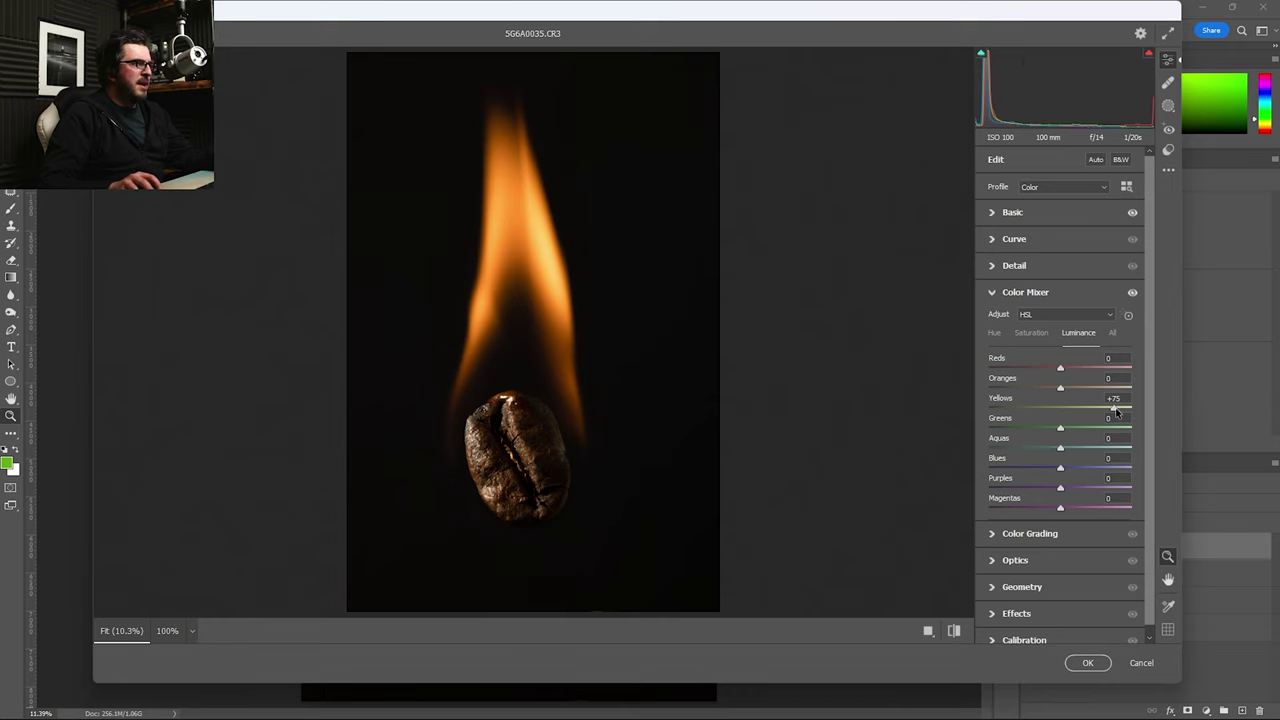
left_click_drag(1115, 410, 1046, 426)
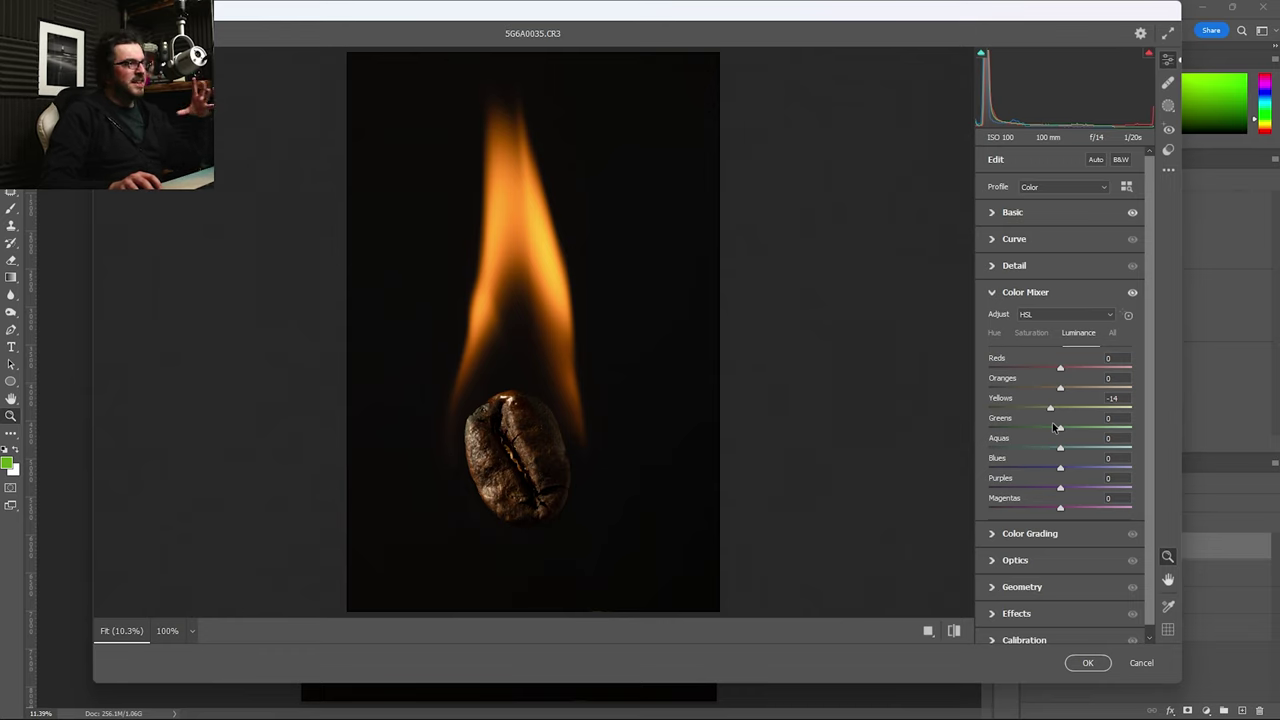
left_click_drag(1054, 428, 1091, 423)
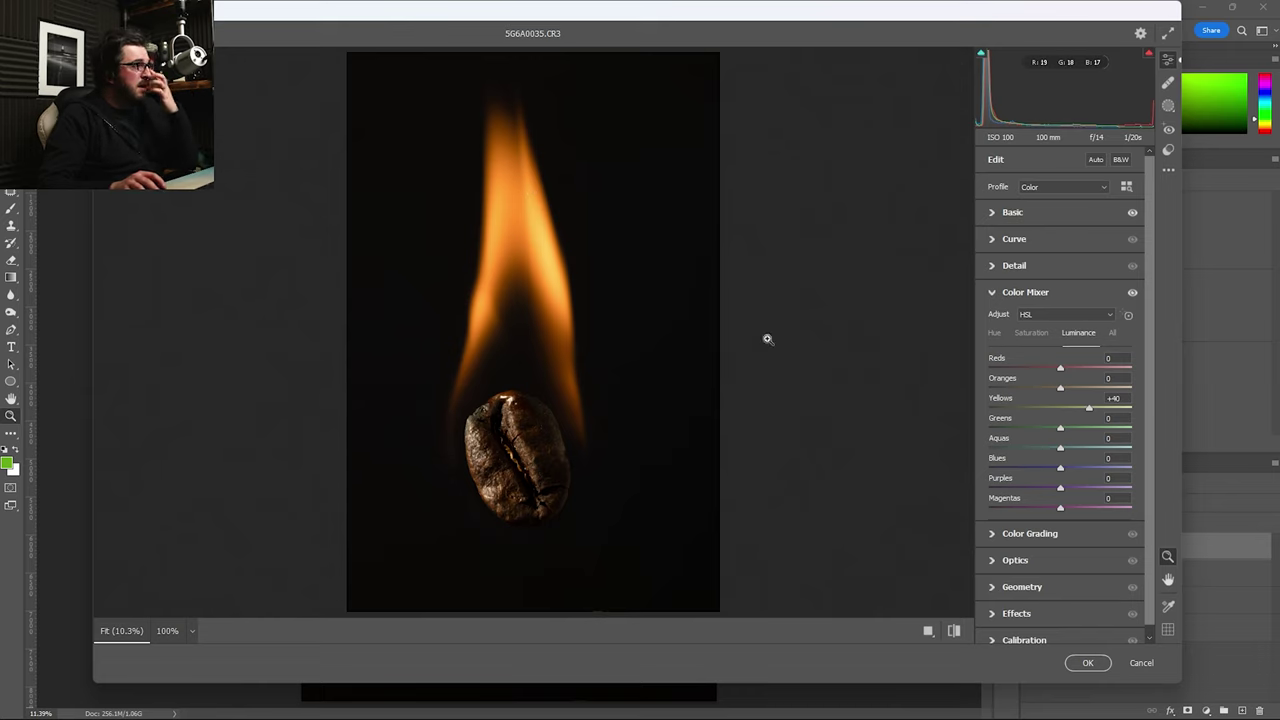
- Lower Oranges luminance, then set Oranges hue to -9 and saturation to +15
left_click_drag(1060, 388, 1205, 403)
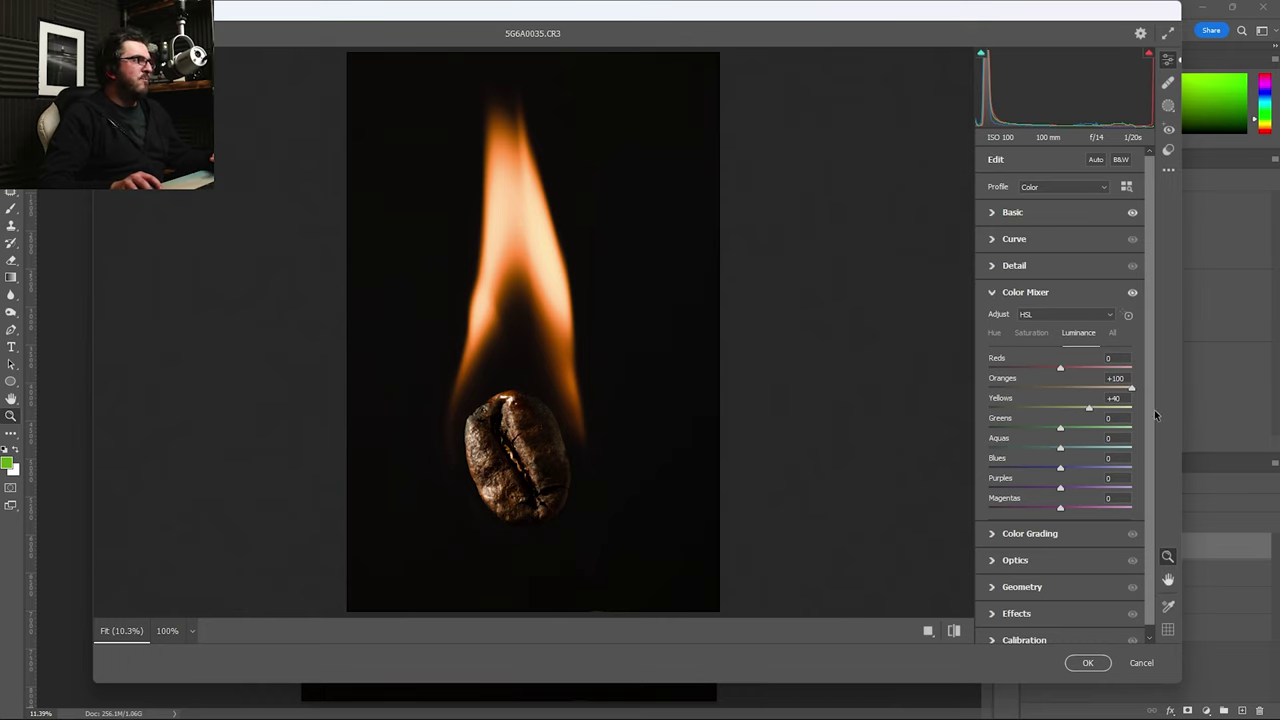
left_click_drag(1131, 388, 1082, 420)
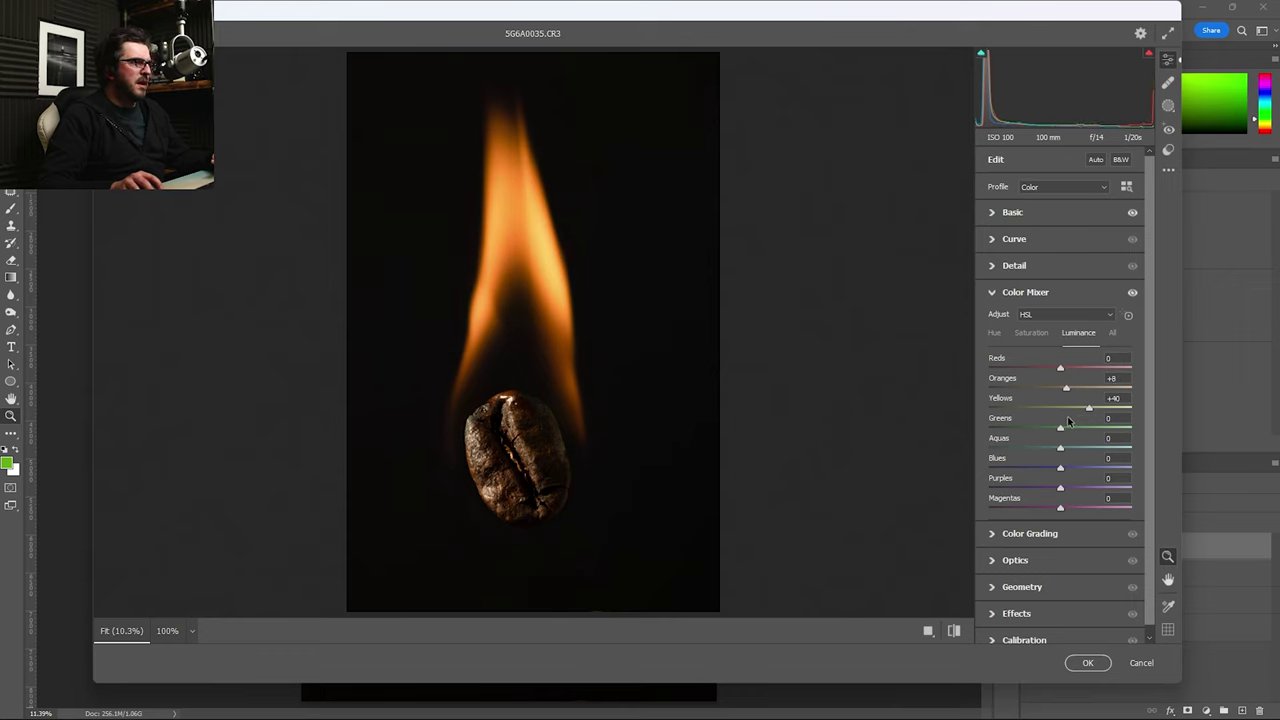
left_click_drag(1067, 422, 1065, 422)
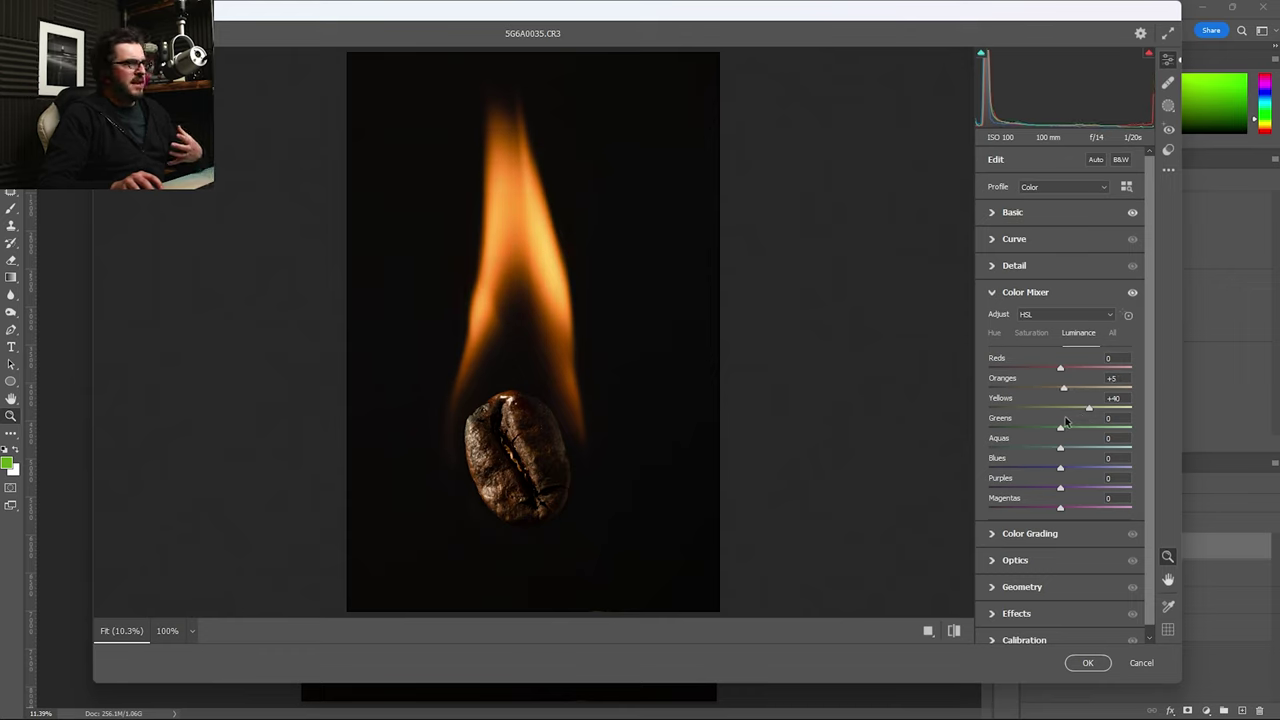
left_click(994, 332)
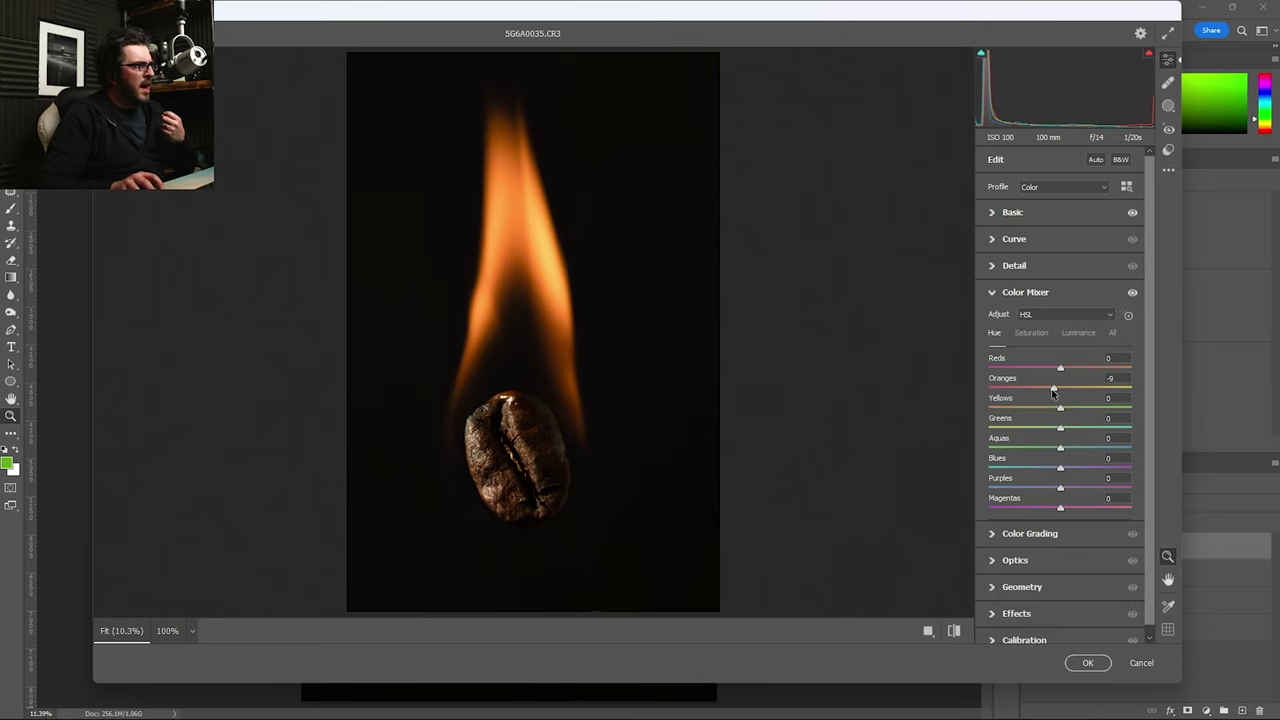
left_click(1031, 332)
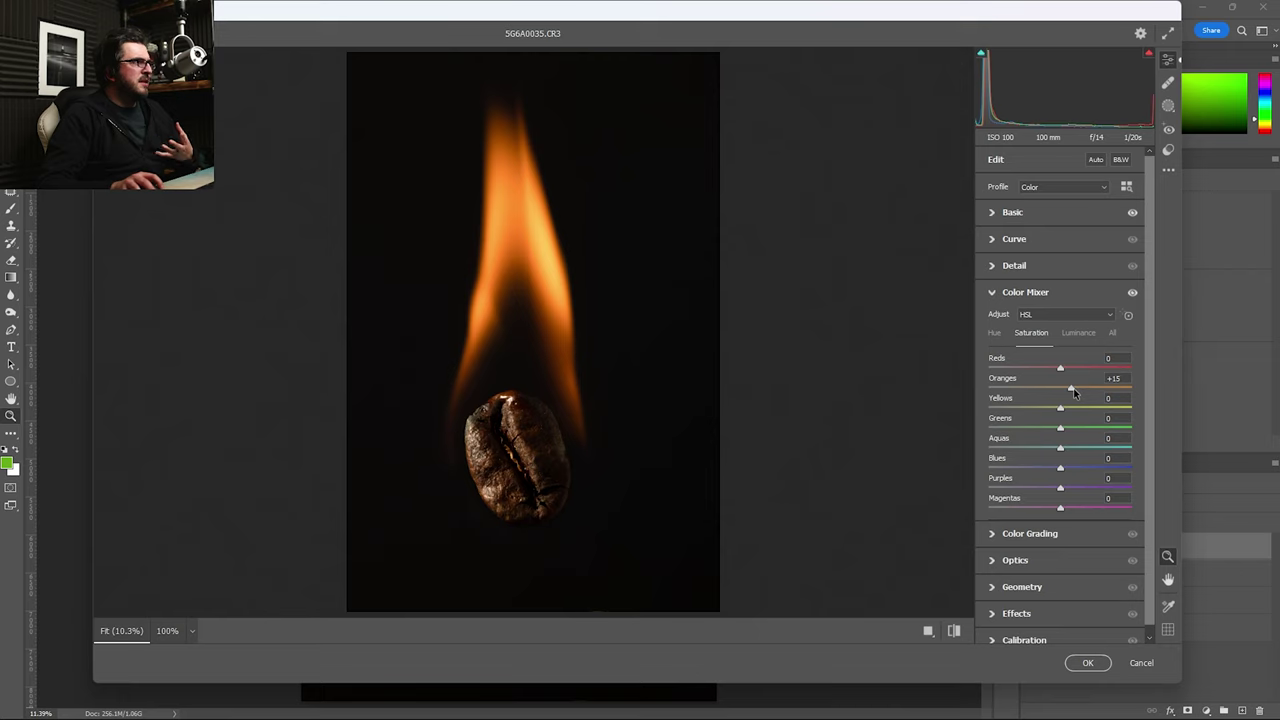
- Create a new Camera Raw brush mask and paint it over the coffee bean
left_click(1167, 106)
key("k")
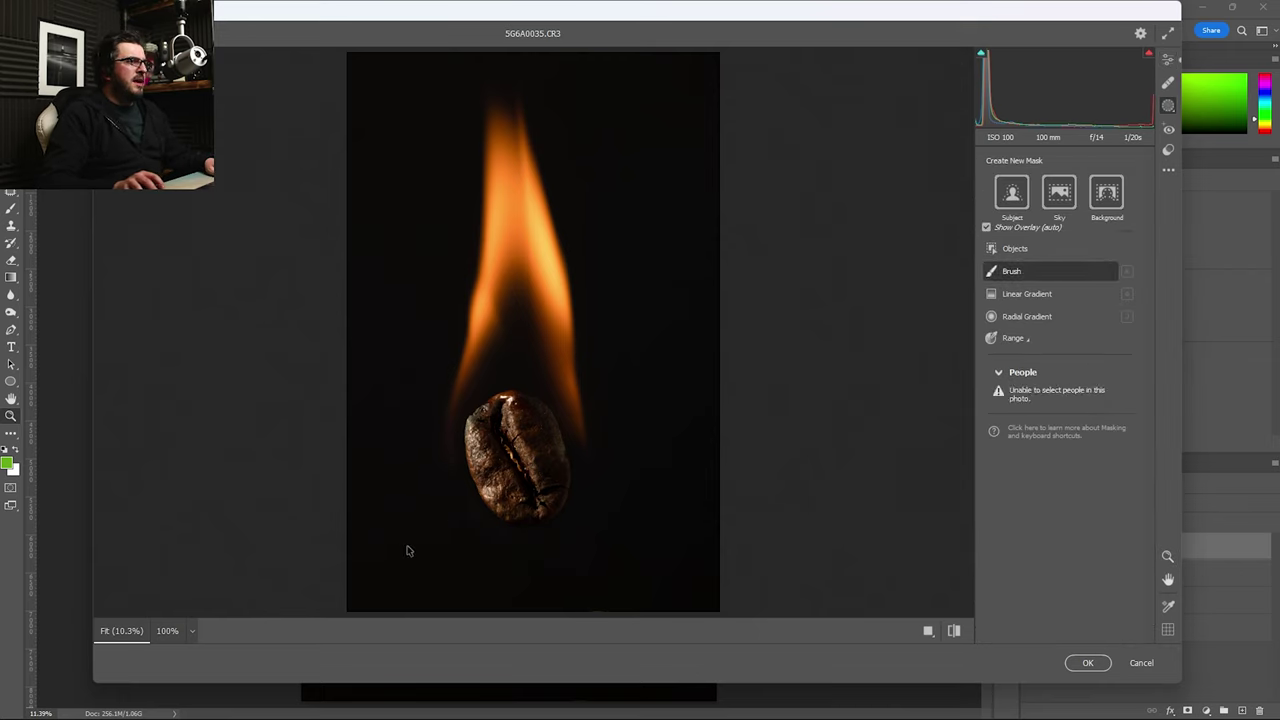
left_click(487, 436)
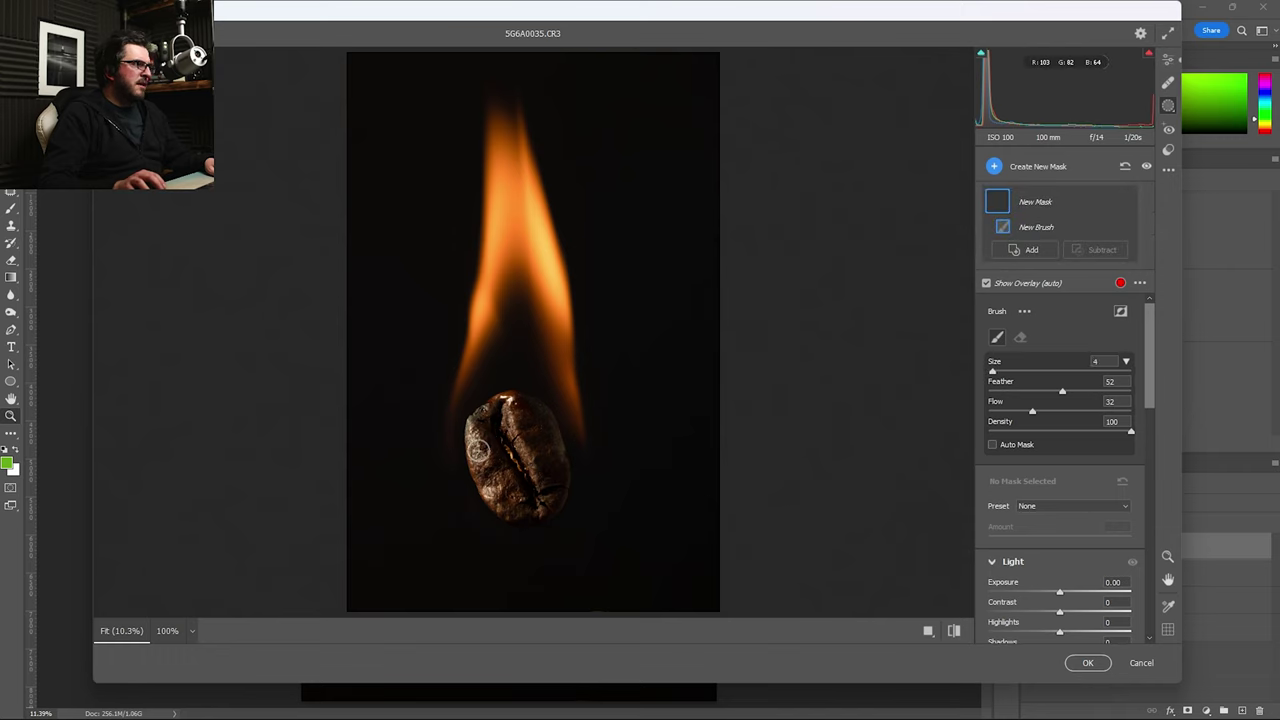
mouse_move(494, 437)
left_mouse_down()
mouse_move(504, 505)
mouse_move(513, 492)
mouse_move(533, 506)
mouse_move(547, 469)
mouse_move(507, 414)
left_mouse_up()
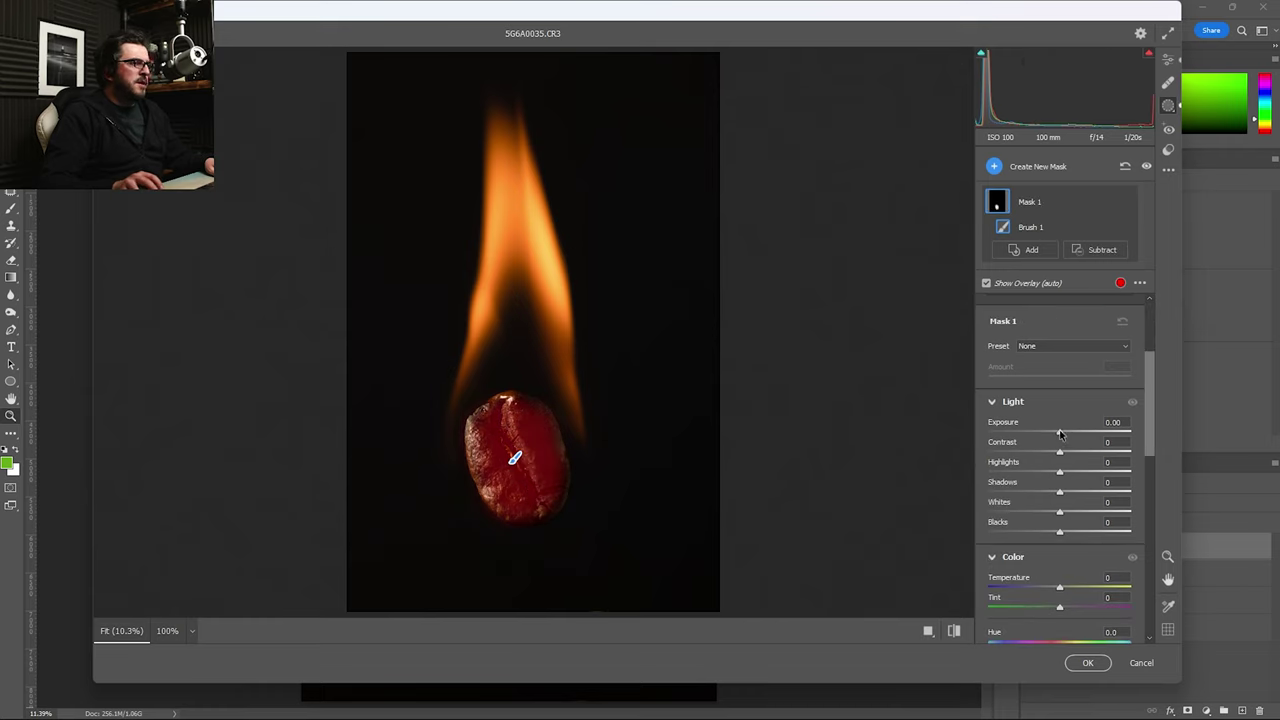
- Give the bean mask Exposure +0.65, Shadows +25, Whites +30 and Clarity +9
left_click_drag(1060, 434, 1067, 434)
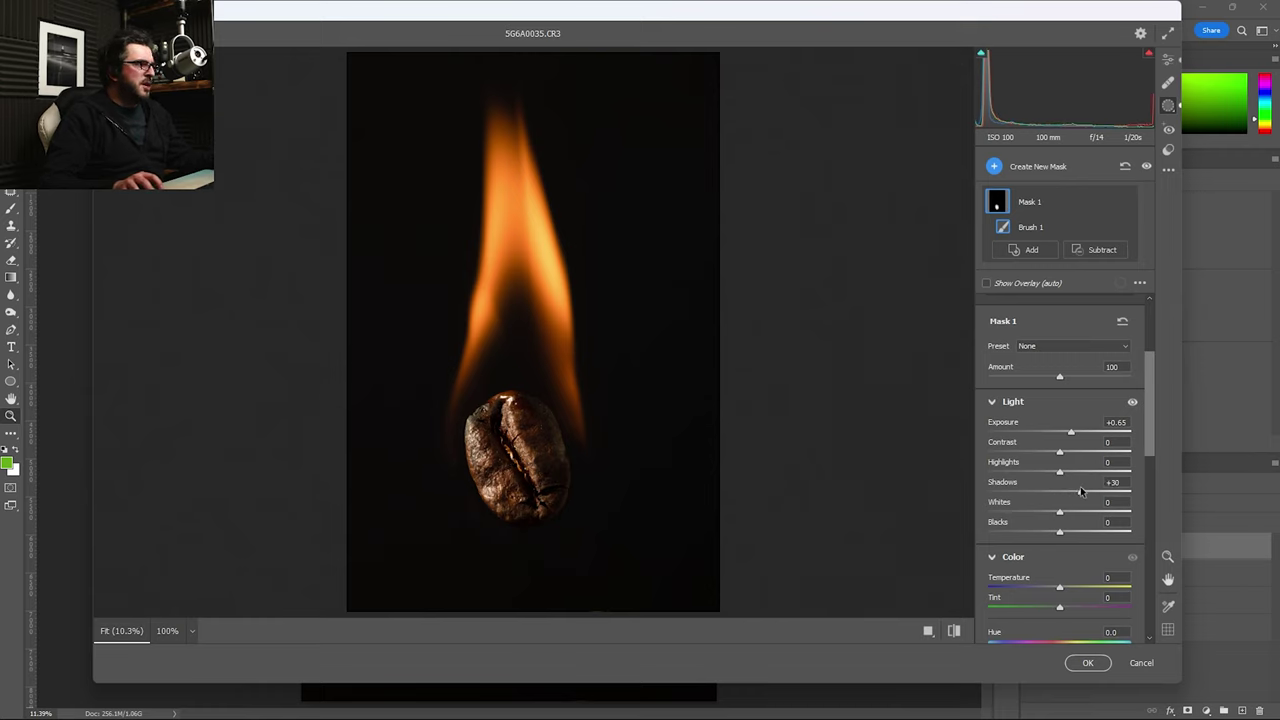
left_click_drag(1080, 490, 1090, 490)
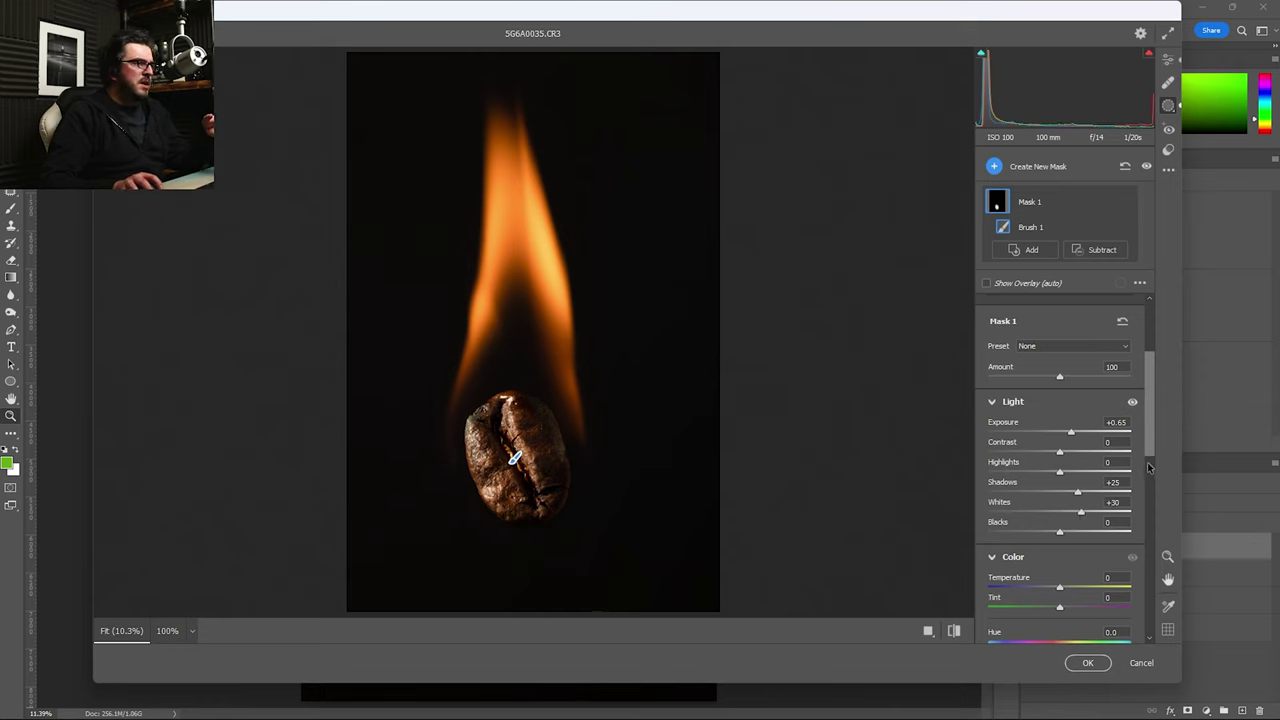
left_click_drag(1149, 438, 1130, 611)
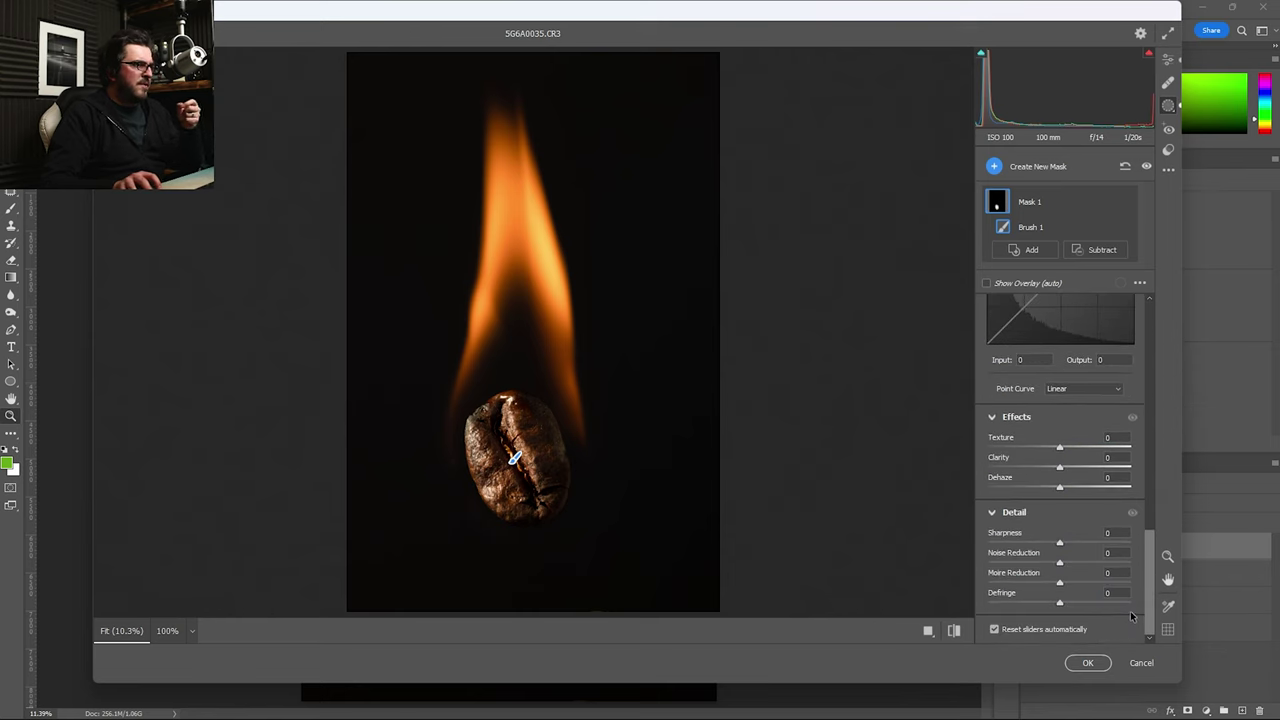
left_click_drag(1062, 470, 1057, 477)
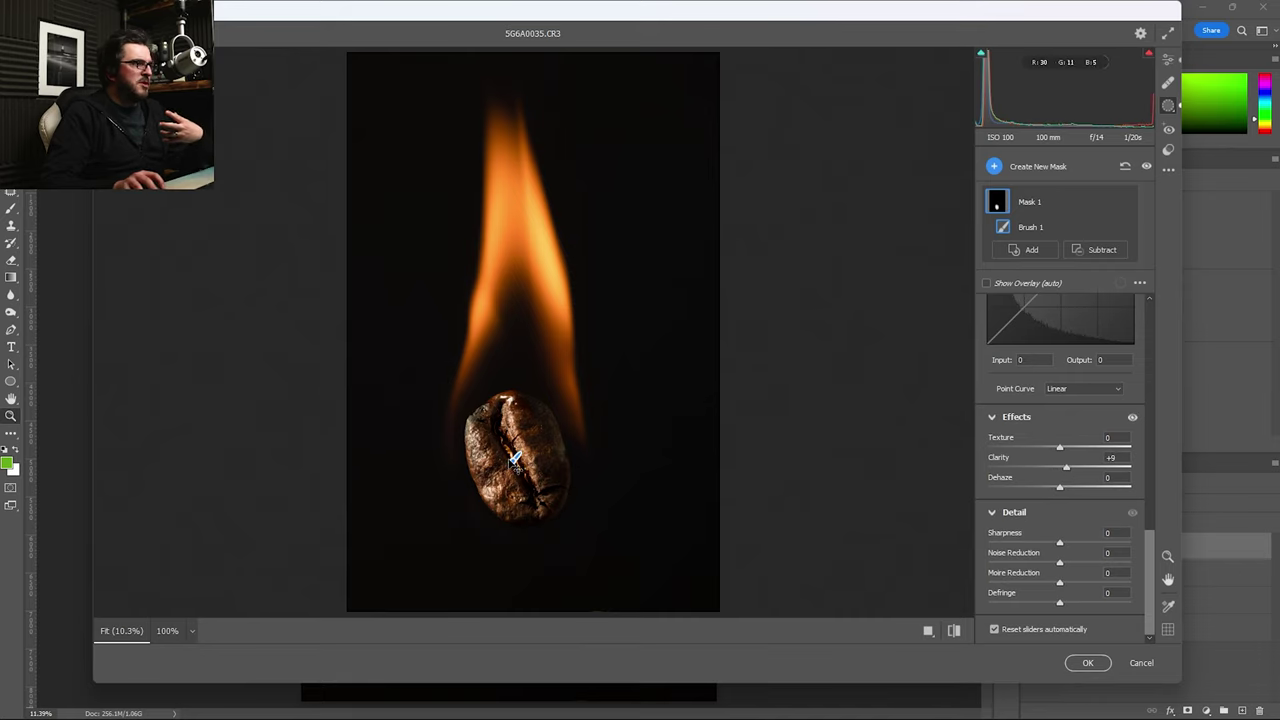
key("e")
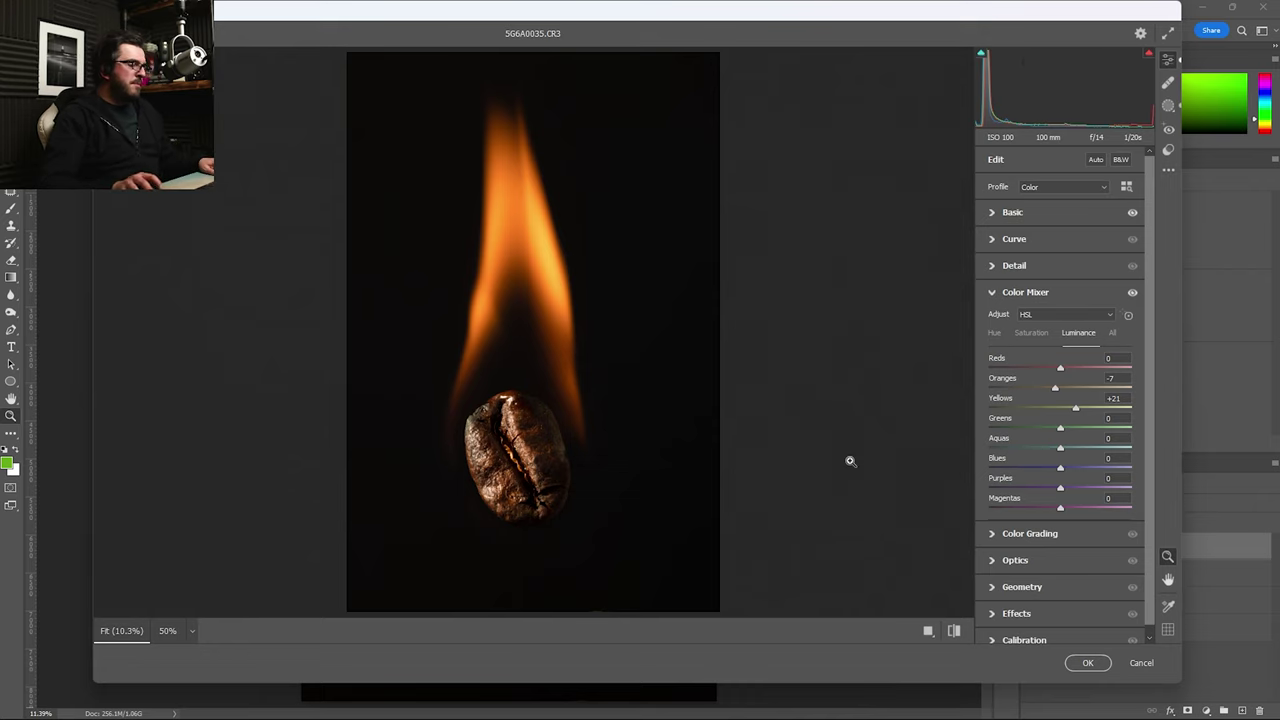
left_click(1088, 663)
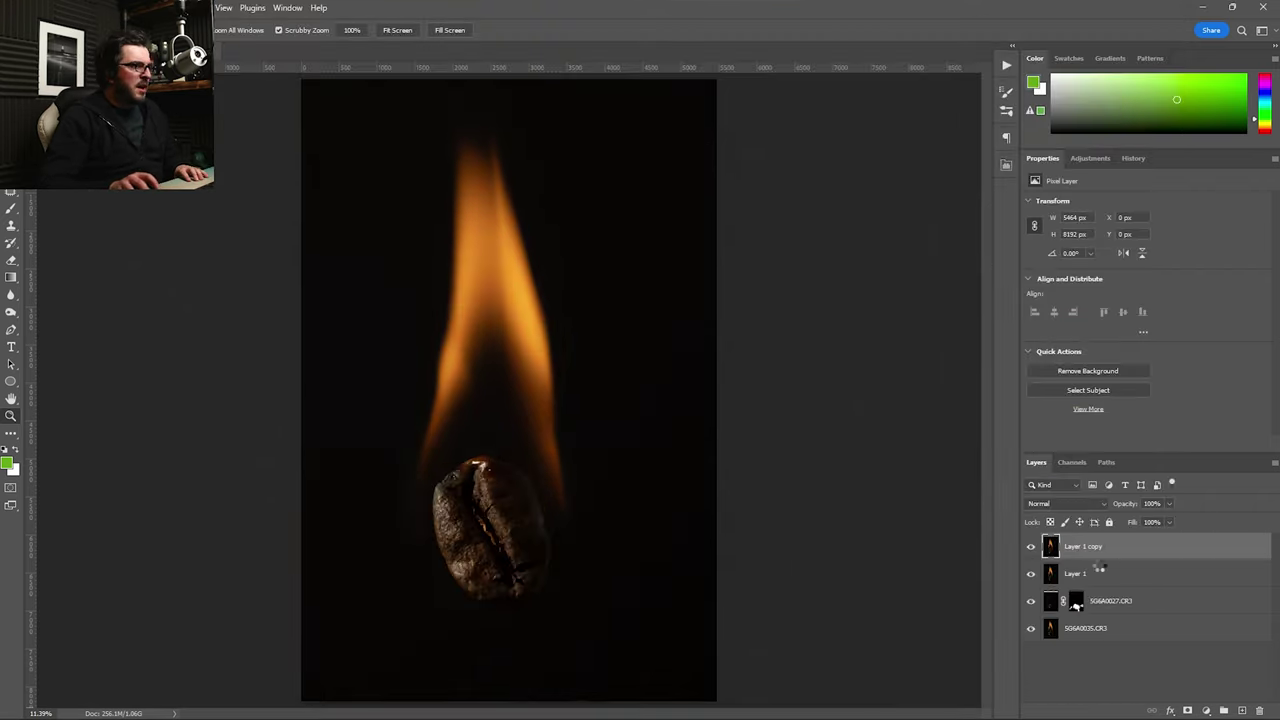
left_click(1033, 549)
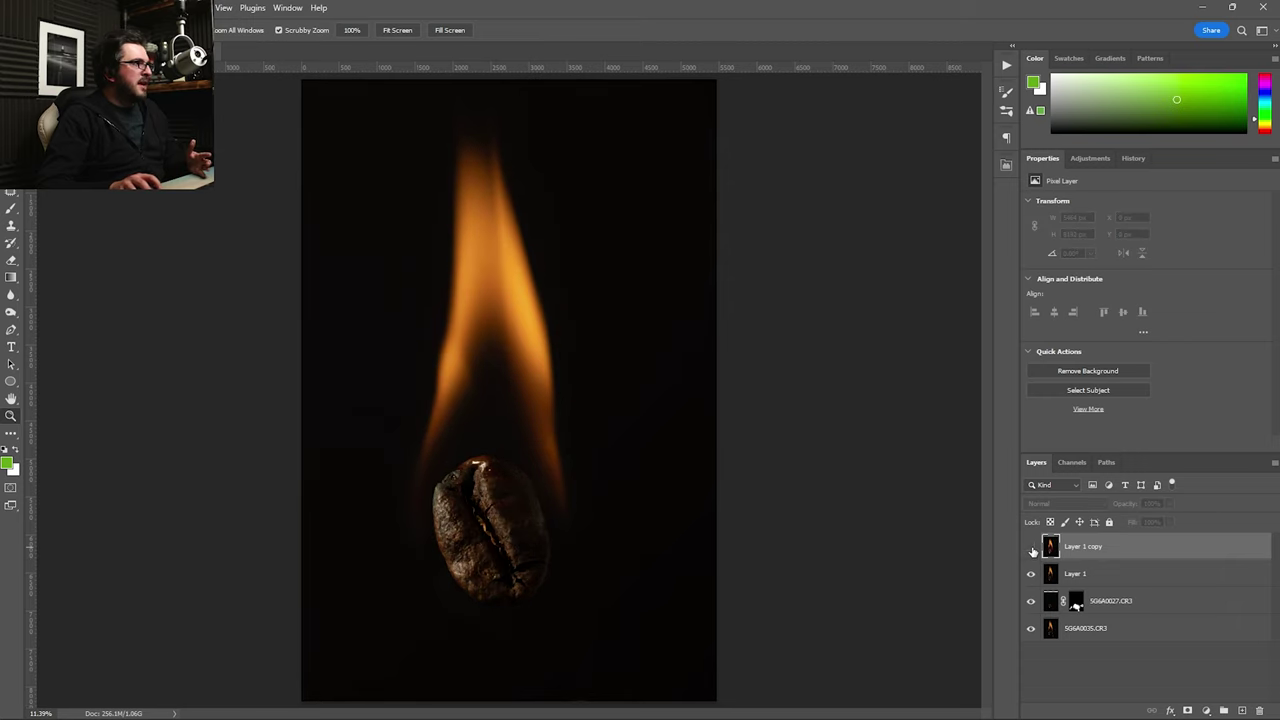
left_click(1033, 549)
left_click(1033, 549)
left_click(1033, 549)
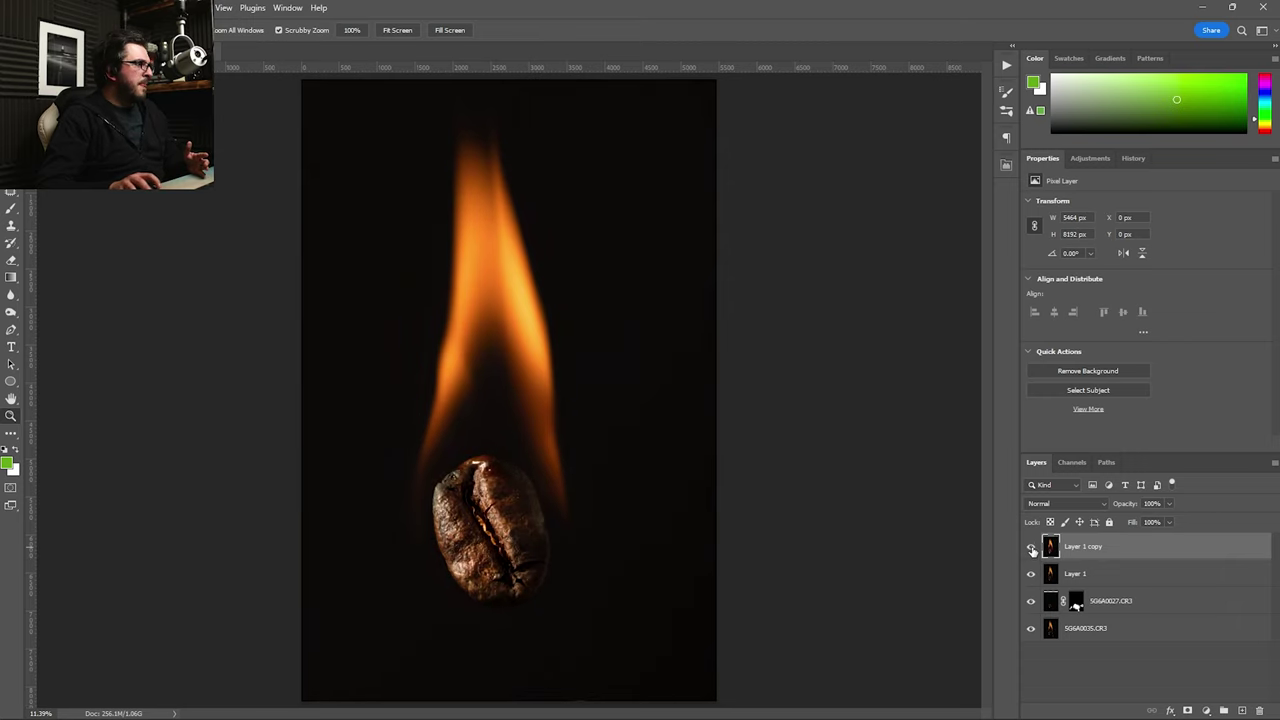
left_click(1033, 549)
left_click(1033, 549)
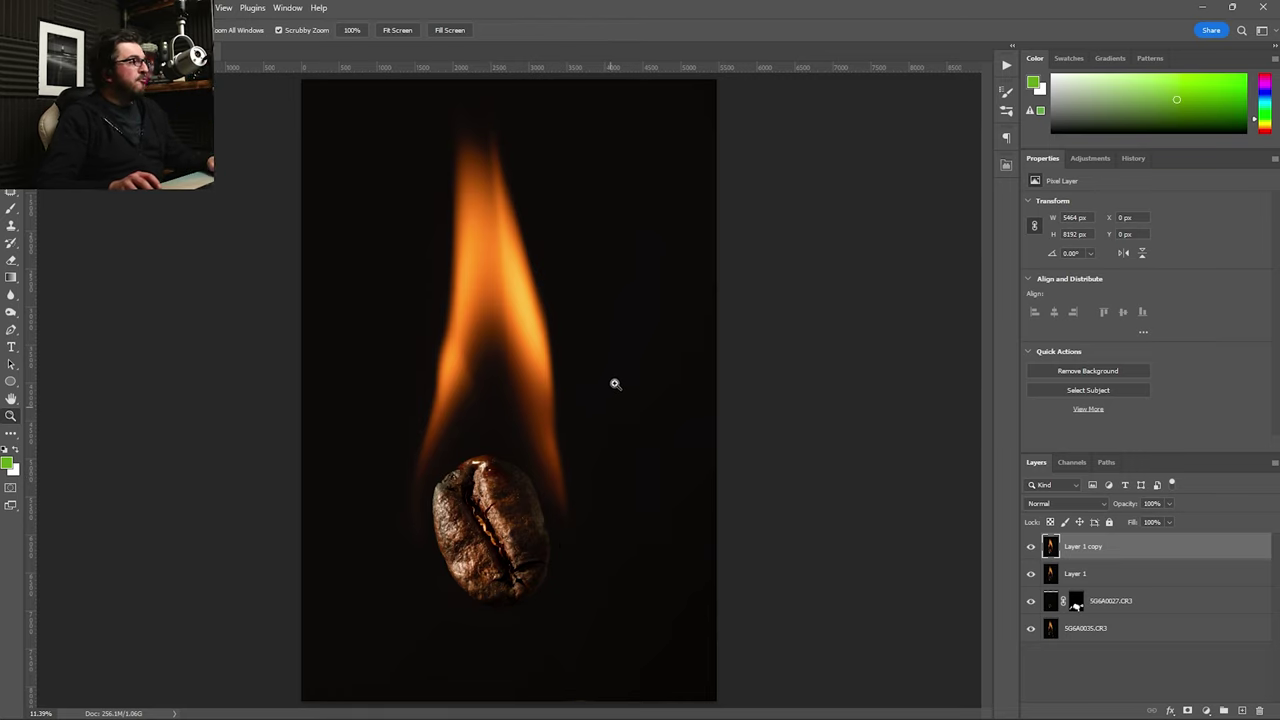
- Zoom in on the flame and heal a dust spot on its edge with the Spot Healing Brush
left_click(486, 321)
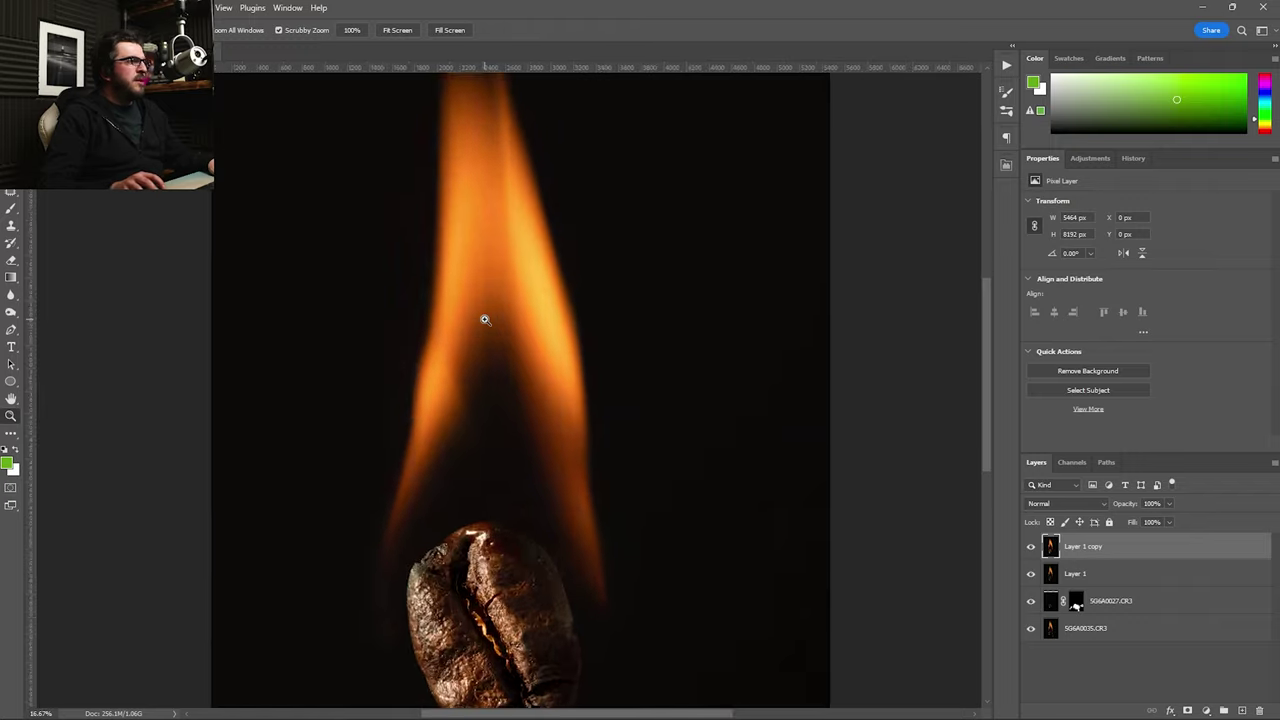
left_click(486, 321)
left_click(578, 375)
left_click(471, 352)
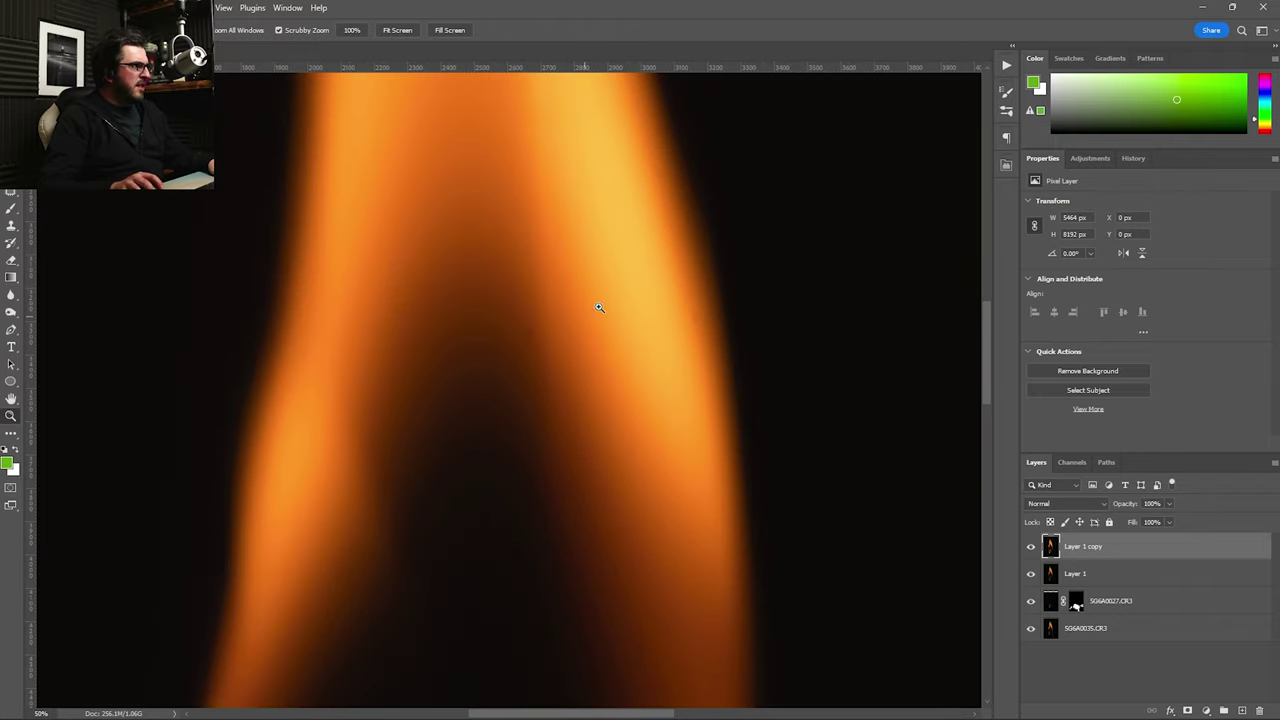
key("j")
right_click(6, 210)
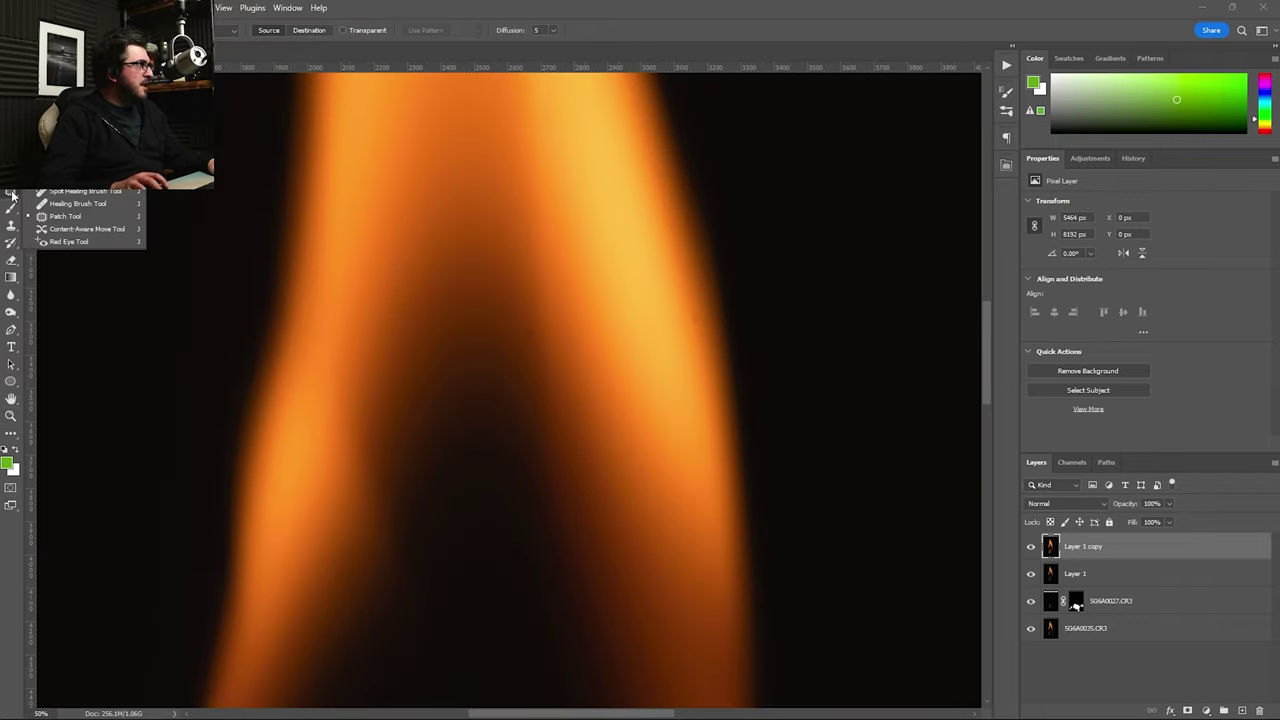
left_click(60, 196)
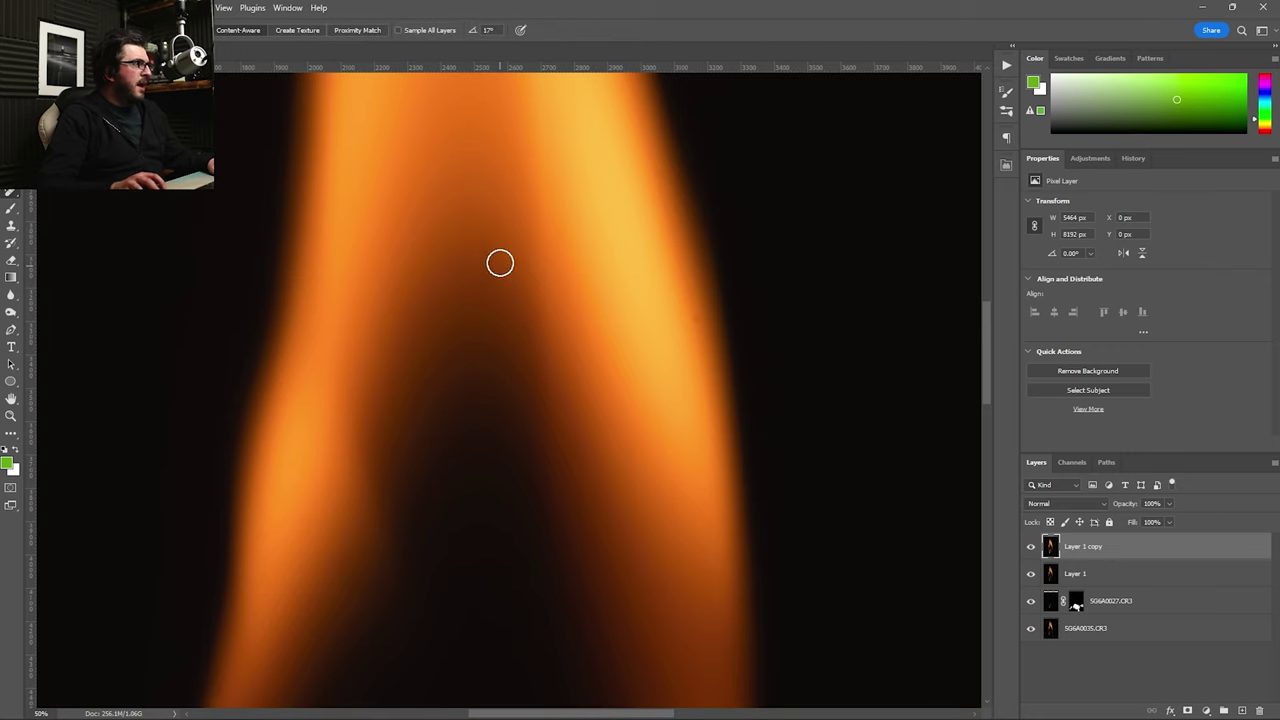
mouse_move(709, 318)
left_mouse_down()
mouse_move(692, 314)
mouse_move(663, 566)
mouse_move(609, 537)
mouse_move(586, 427)
left_mouse_up()
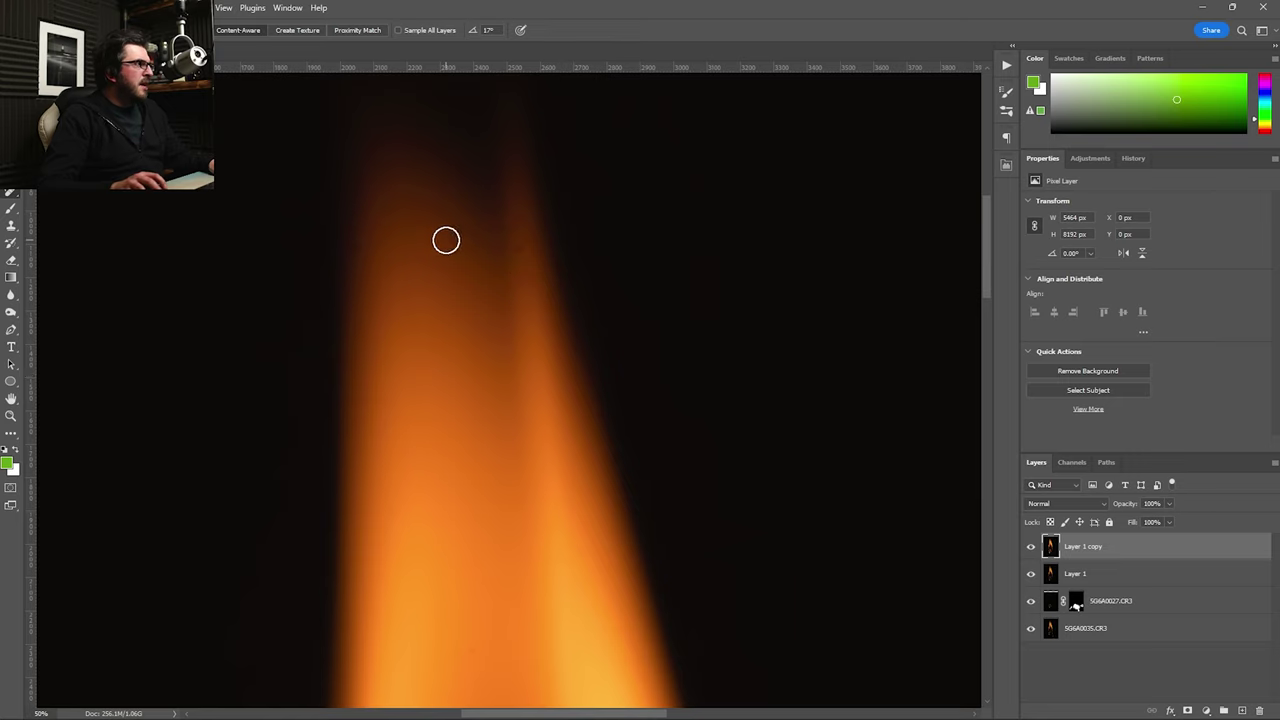
- Pan across the flame's fork and down over the coffee bean to check for remaining dust
left_click_drag(495, 433, 583, 209)
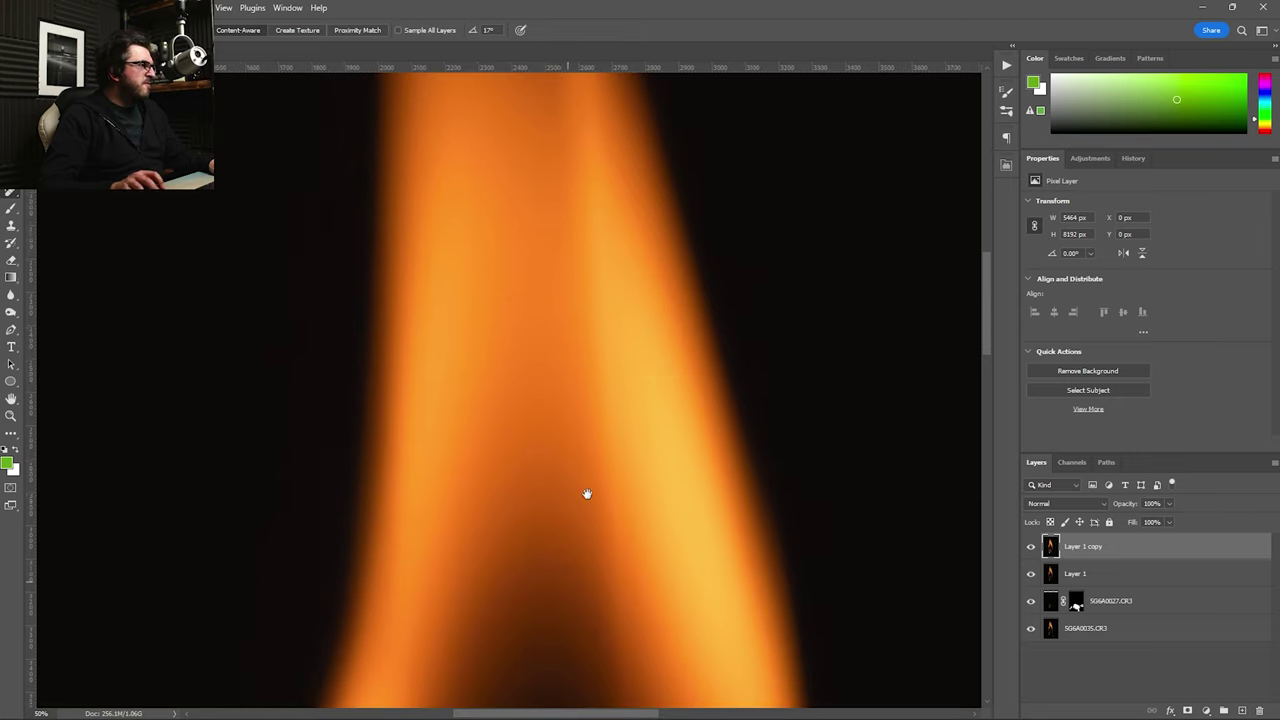
left_click_drag(586, 494, 599, 346)
left_click_drag(662, 568, 587, 269)
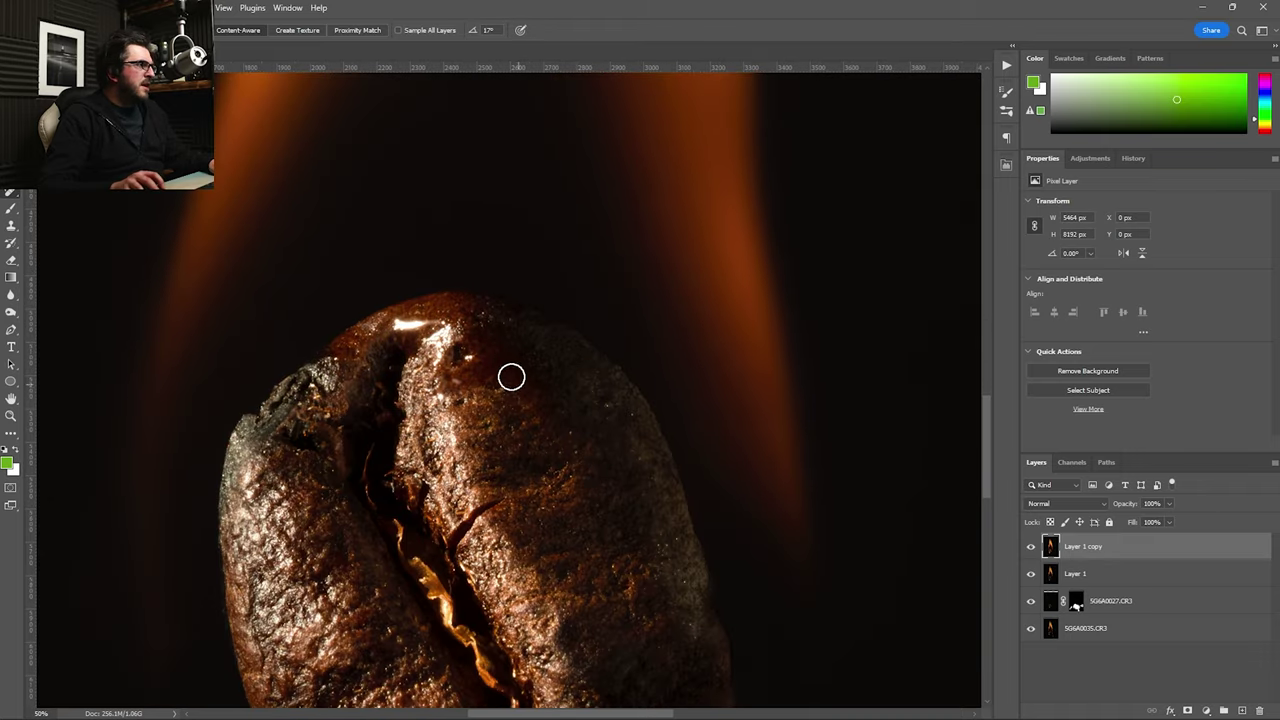
left_click_drag(591, 563, 503, 427)
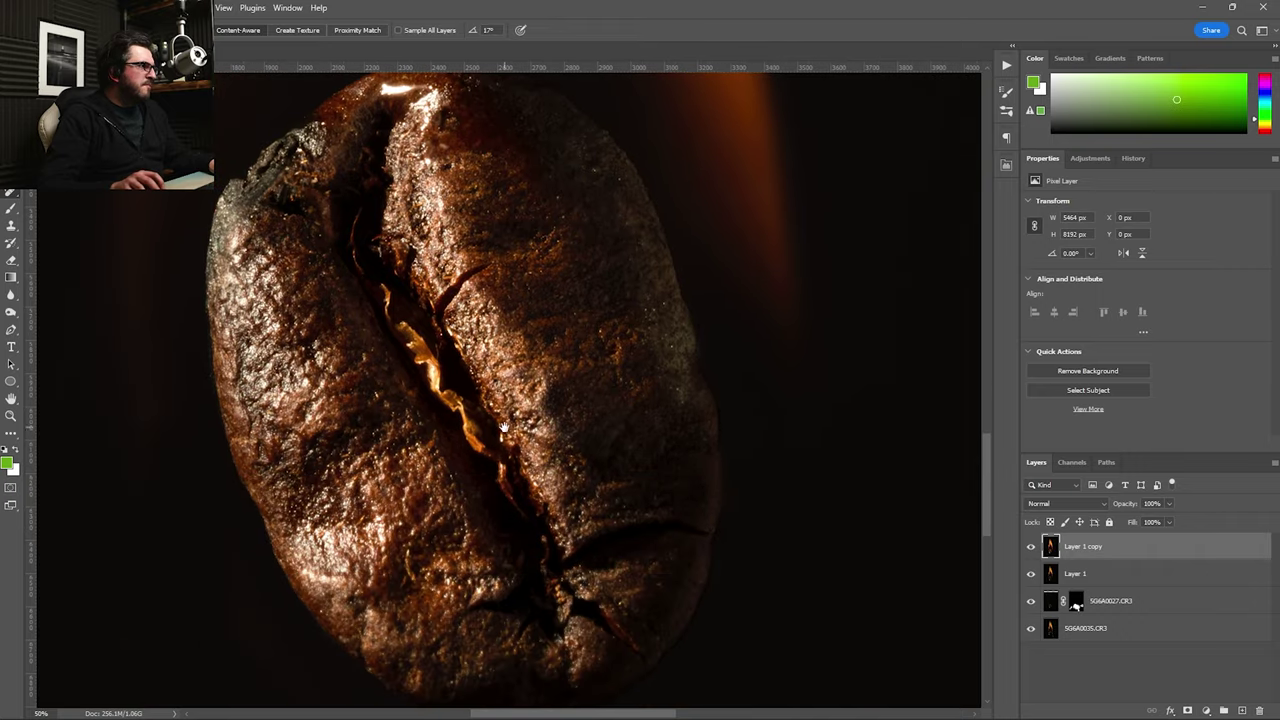
left_click_drag(592, 493, 620, 393)
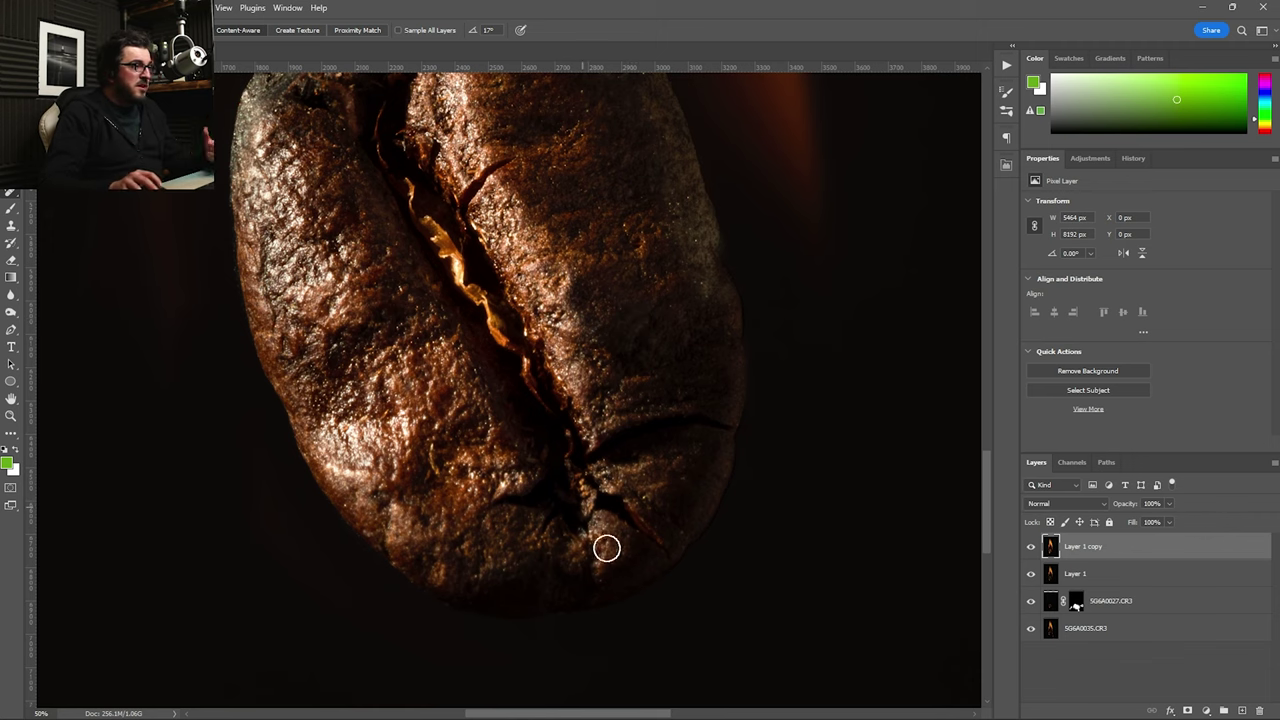
scroll(551, 306, "up", 3)
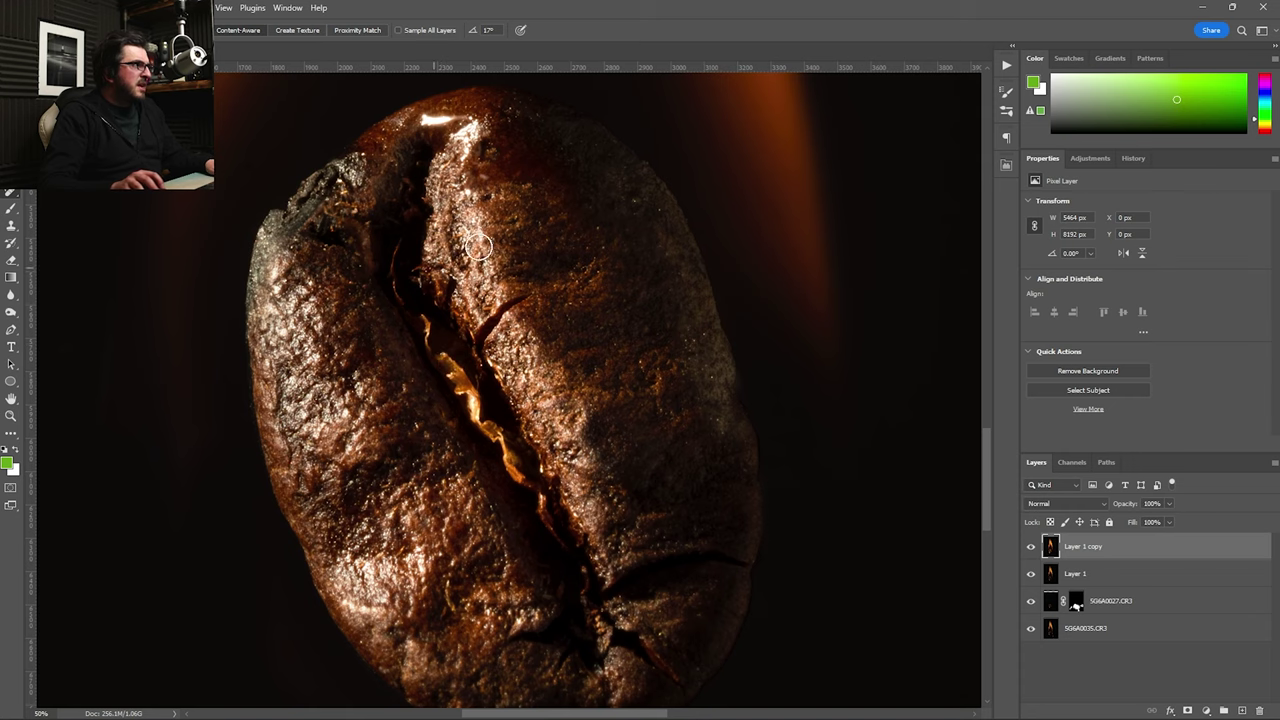
scroll(478, 246, "up", 5)
scroll(517, 457, "right", 10)
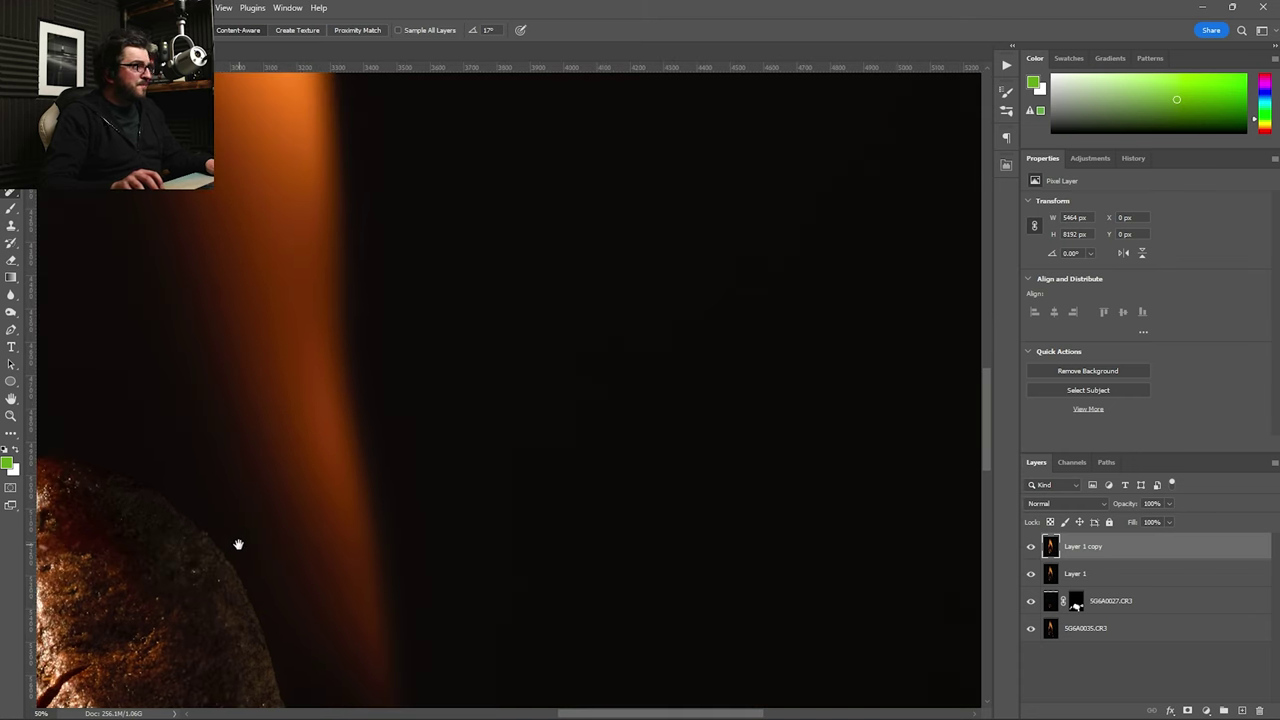
key("z")
key("ctrl+0")
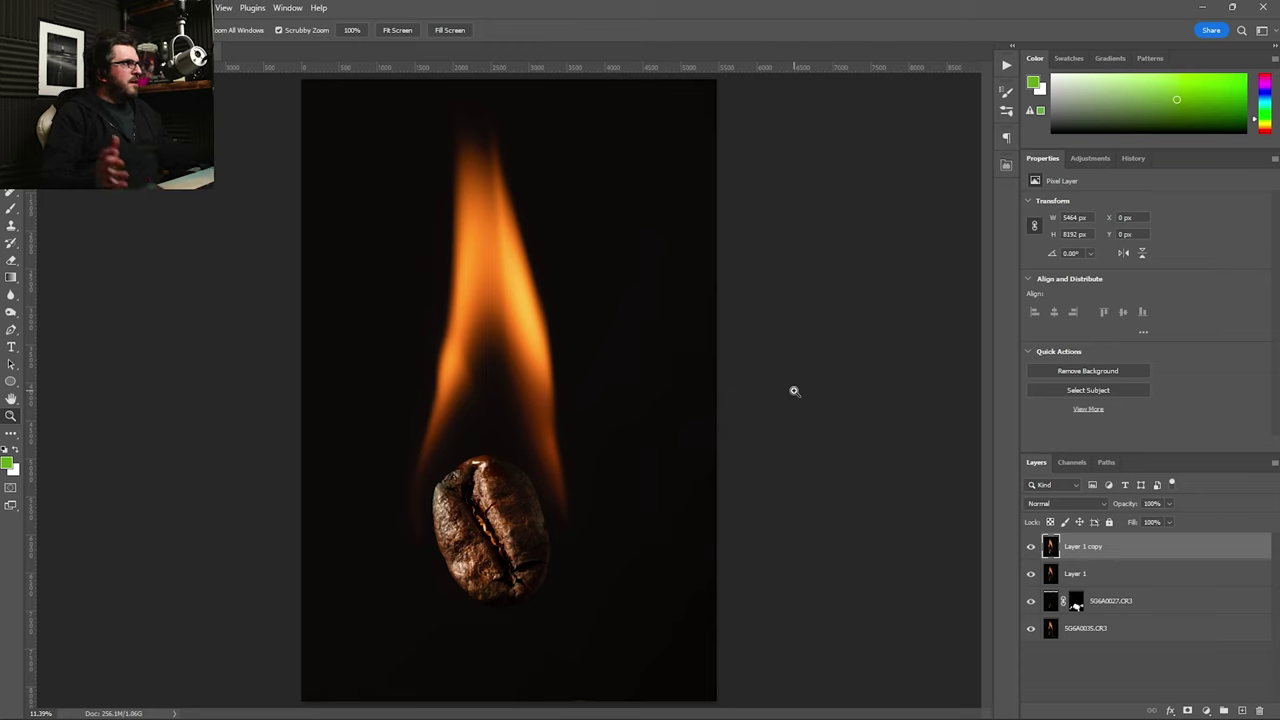